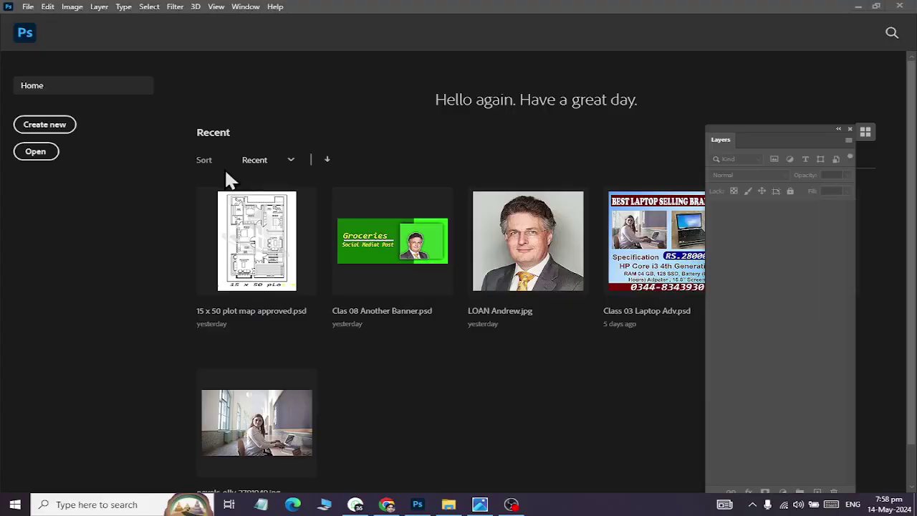
# Start a new document from the Print A4 preset.
pyautogui.click(8, 7)
pyautogui.click(28, 6)
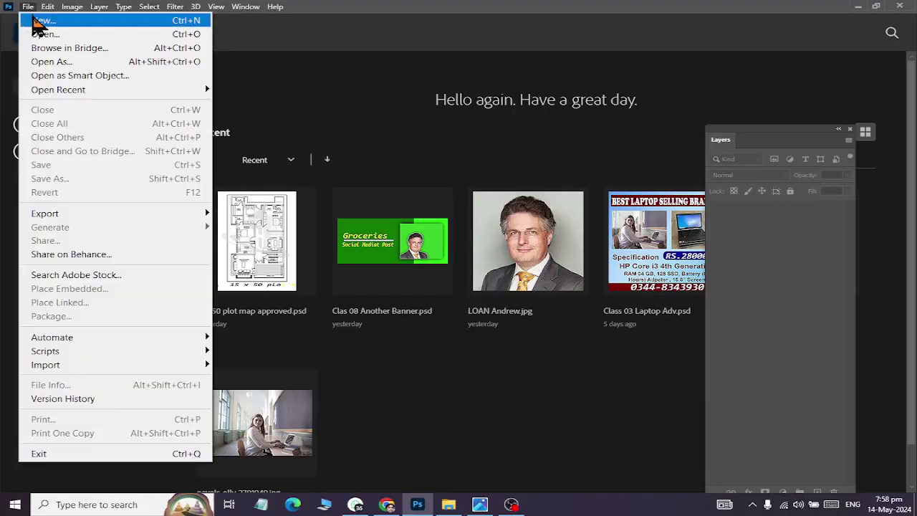
pyautogui.press('Escape')
pyautogui.hotkey('ctrl', 'n')
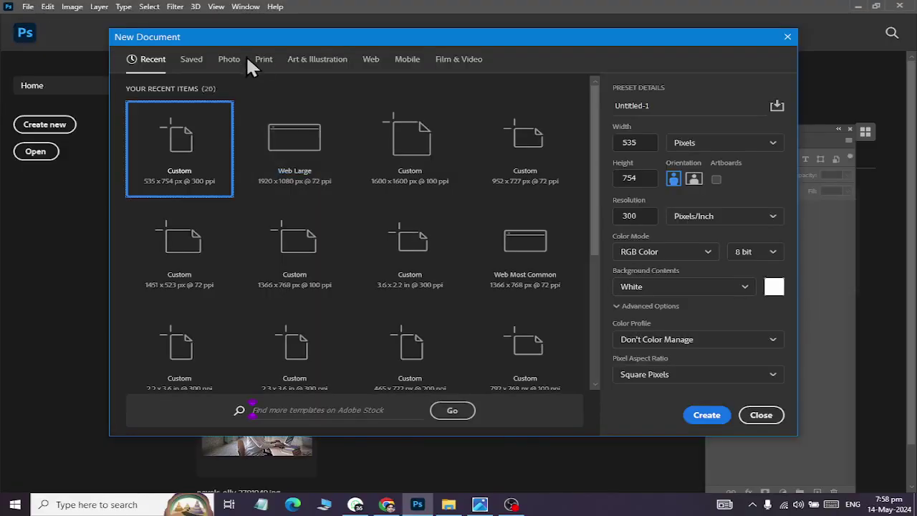
pyautogui.click(264, 58)
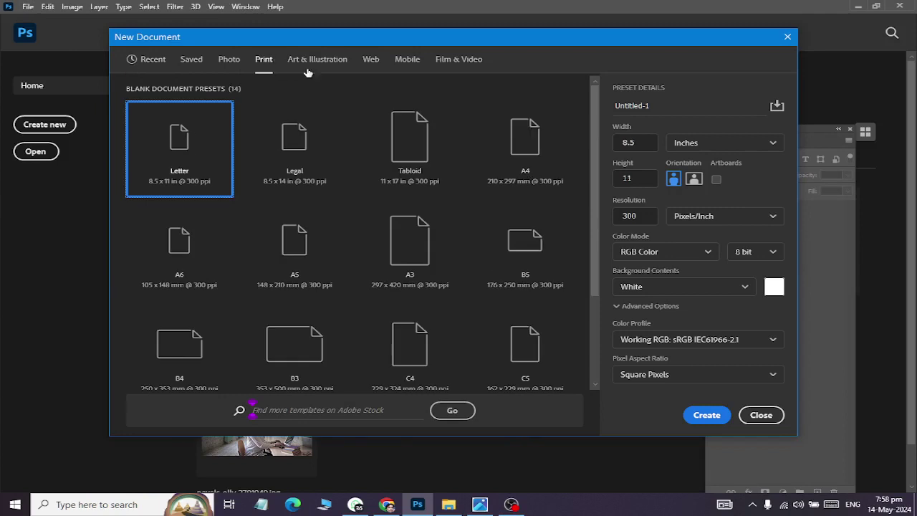
pyautogui.click(534, 147)
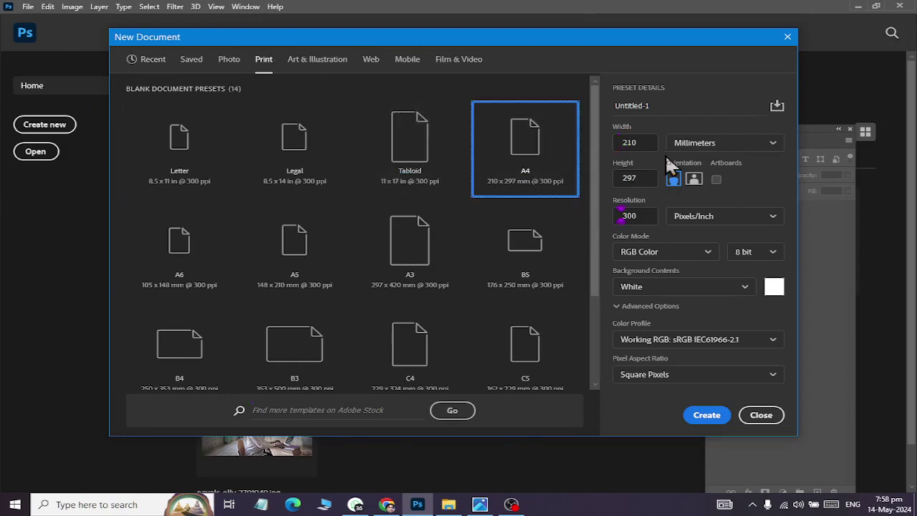
# Create the A4 document in inches at 100 ppi and unlock the Background into Layer 0.
pyautogui.click(726, 143)
pyautogui.press('Escape')
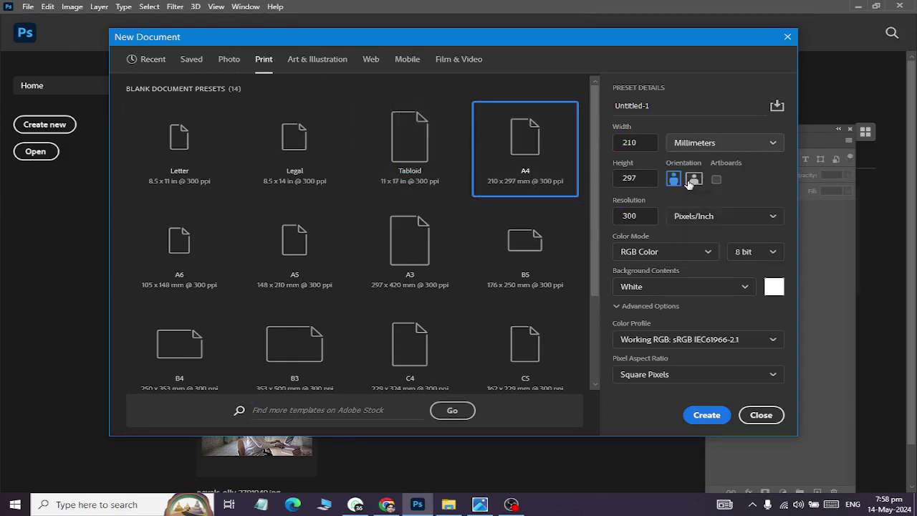
pyautogui.click(635, 215)
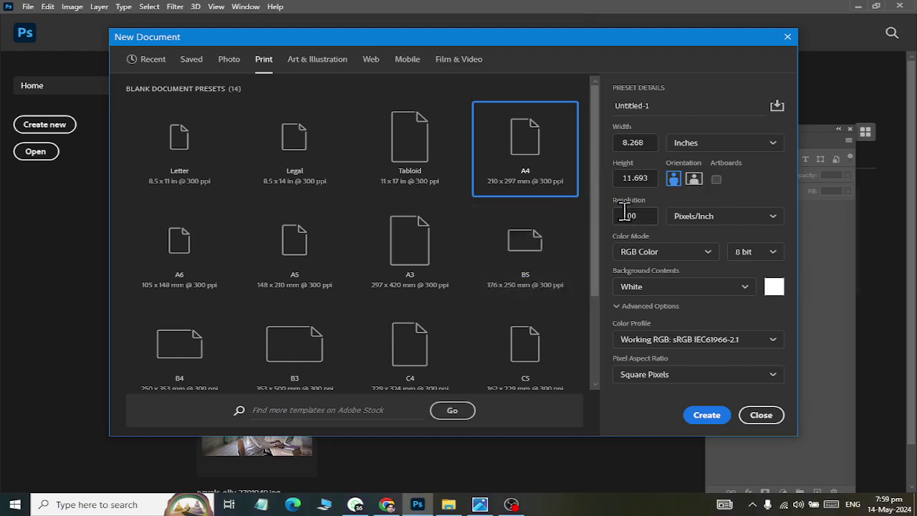
pyautogui.press('BackSpace')
pyautogui.press('BackSpace')
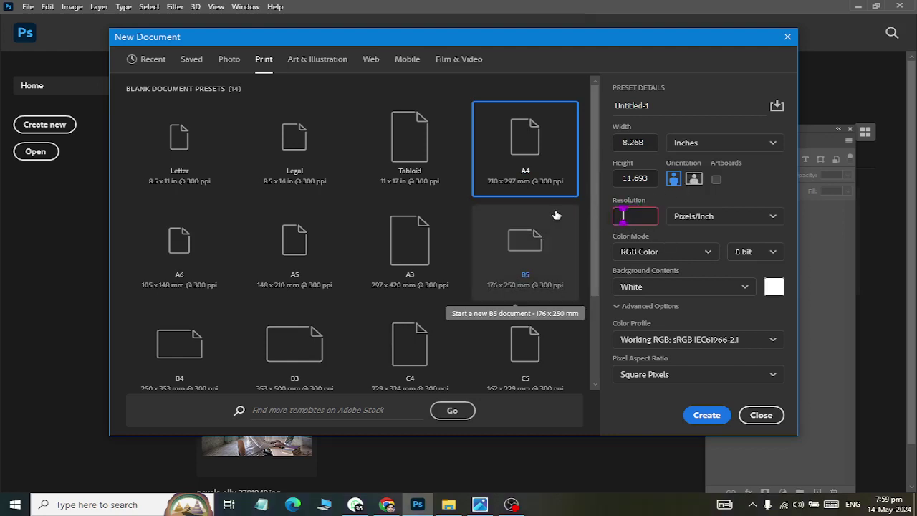
pyautogui.write('100')
pyautogui.click(699, 416)
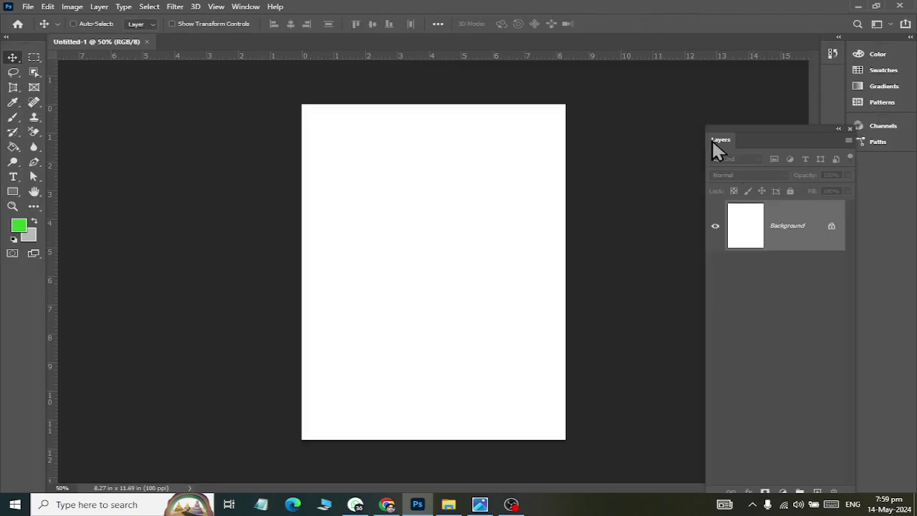
pyautogui.moveTo(714, 141); pyautogui.dragTo(841, 235)
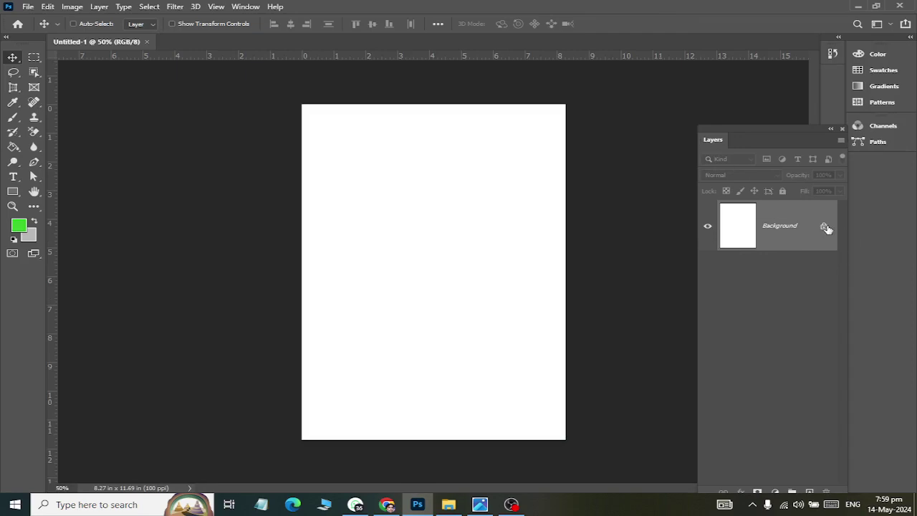
pyautogui.click(824, 227)
# Review the PUMFLET02.jpg reference poster in Photos, then return to Photoshop.
pyautogui.hotkey('alt', 'Tab')
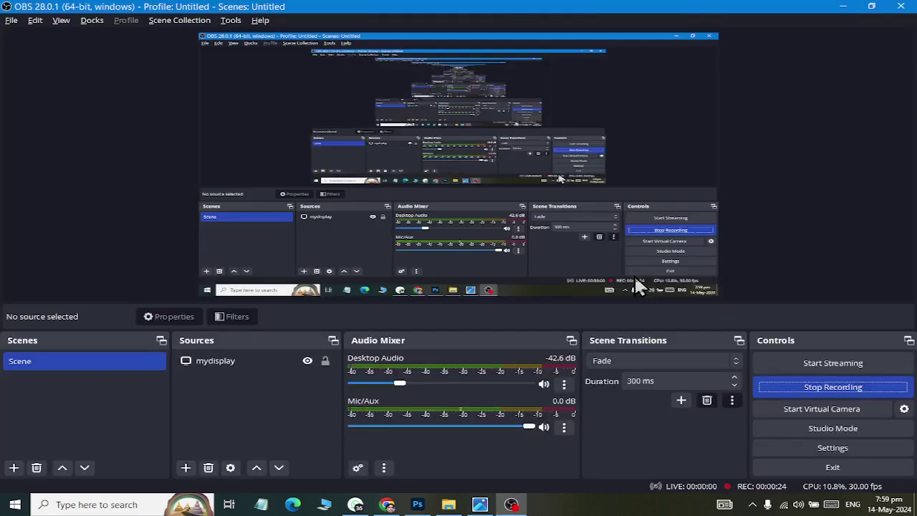
pyautogui.hotkey('alt', 'Tab')
pyautogui.press('Tab')
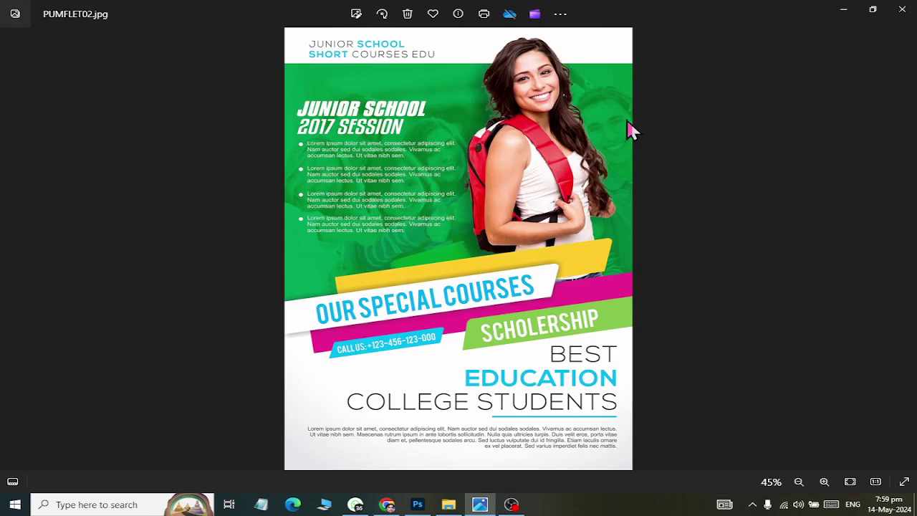
pyautogui.hotkey('alt', 'Tab')
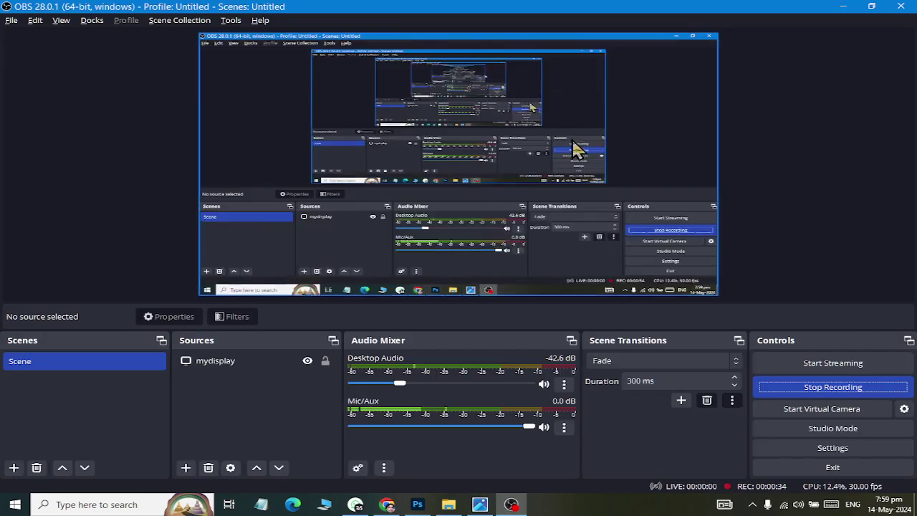
pyautogui.hotkey('alt', 'Tab')
pyautogui.hotkey('alt', 'Tab')
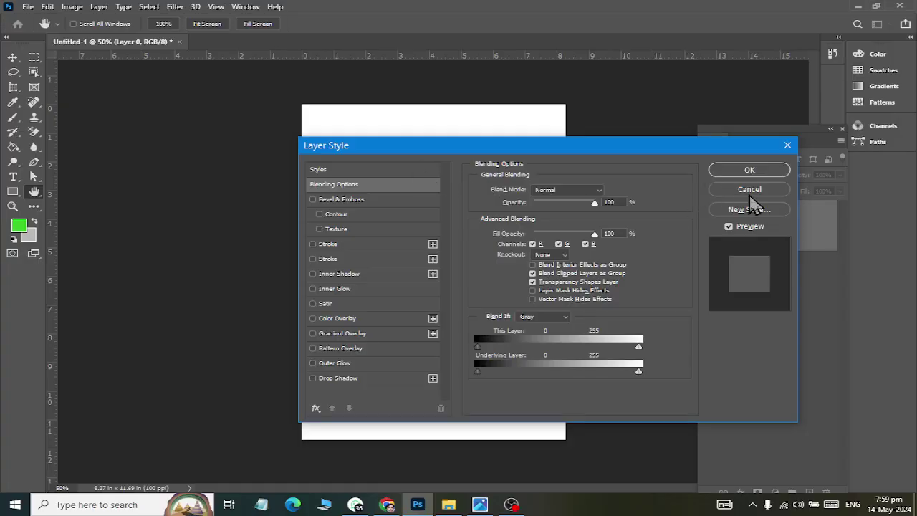
# Cancel the Layer Style dialog and browse the Open dialog to Documents > latest.
pyautogui.click(749, 192)
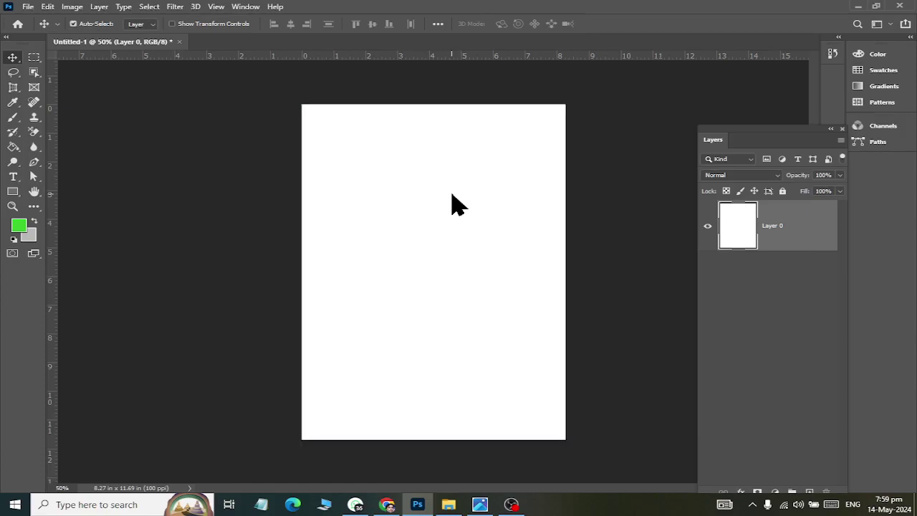
pyautogui.hotkey('ctrl', 'o')
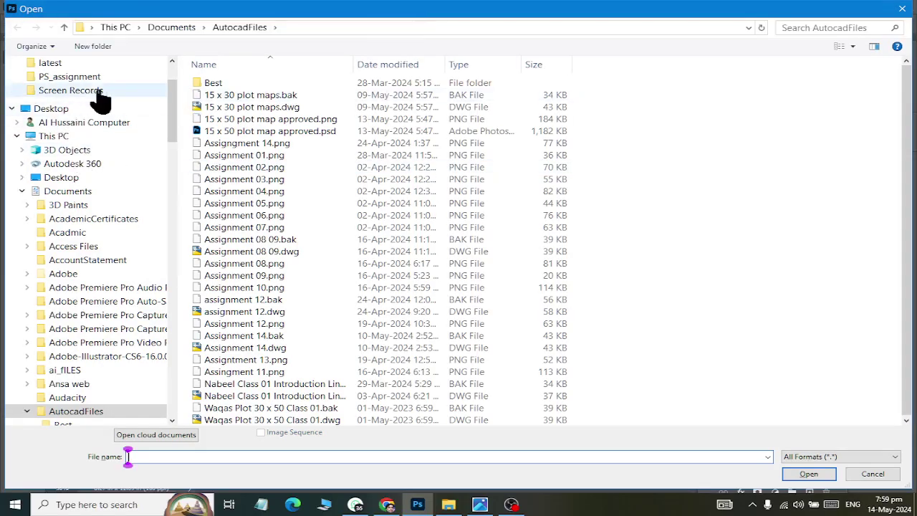
pyautogui.click(68, 191)
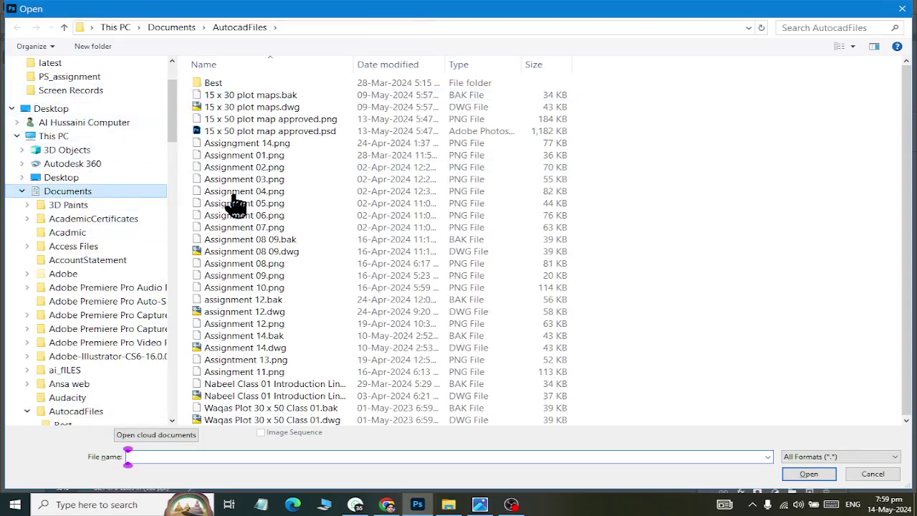
pyautogui.scroll(-2, 233, 204)
pyautogui.write('luxury-royal-.jpg')
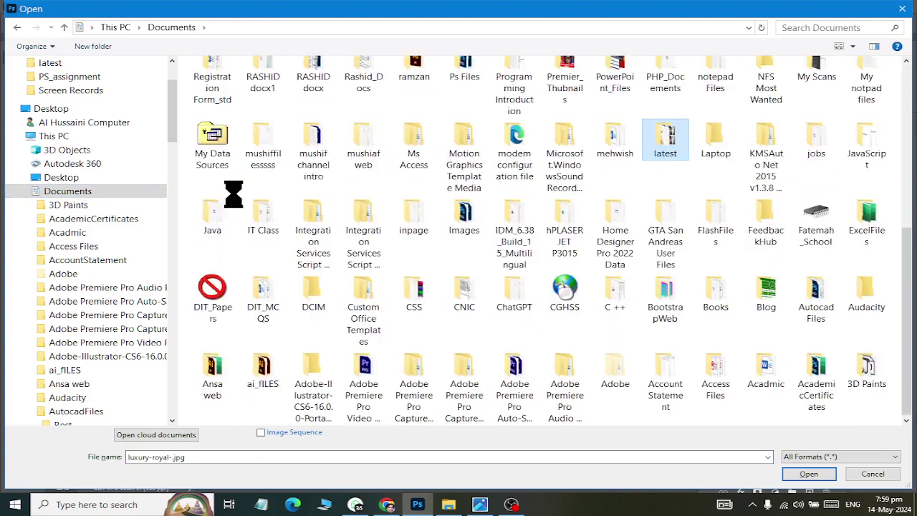
pyautogui.press('Return')
# Find cuttingEdge.jpg in the latest folder and open it.
pyautogui.scroll(-2, 462, 298)
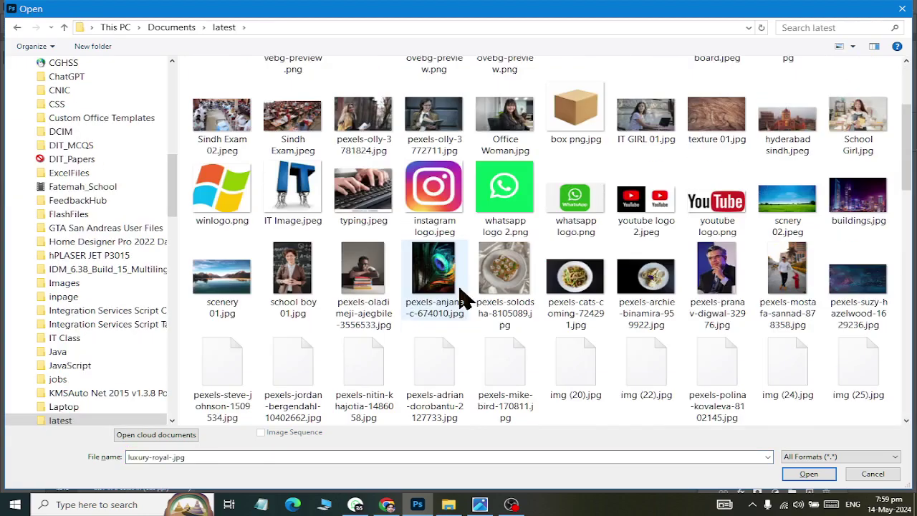
pyautogui.scroll(-3, 462, 297)
pyautogui.scroll(-1, 462, 297)
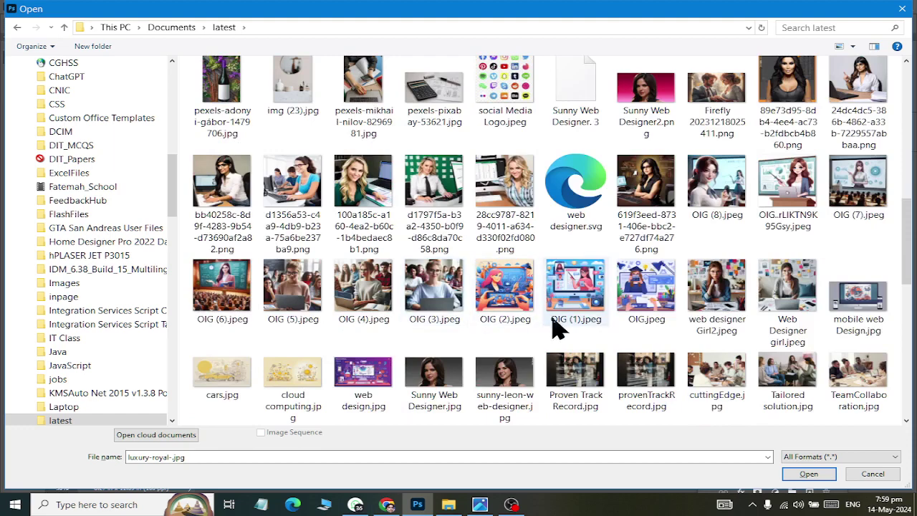
pyautogui.scroll(3, 555, 326)
pyautogui.scroll(2, 555, 328)
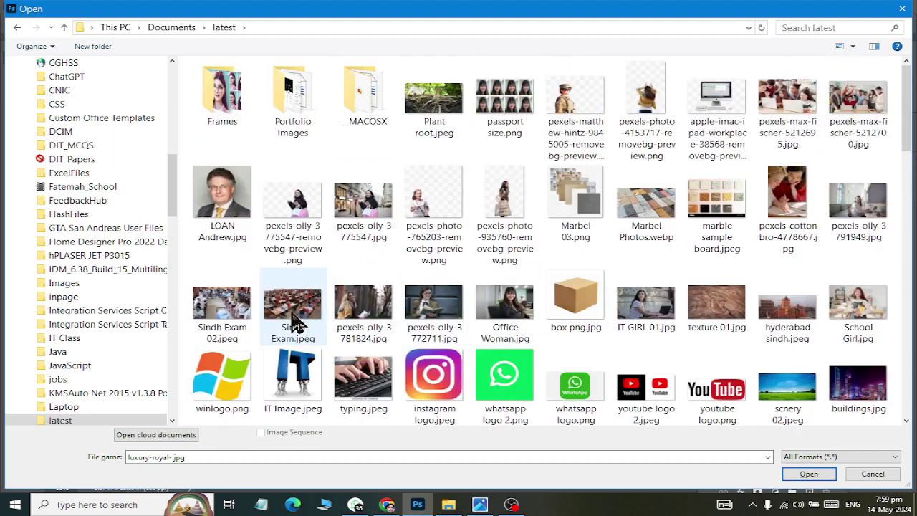
pyautogui.scroll(-5, 569, 321)
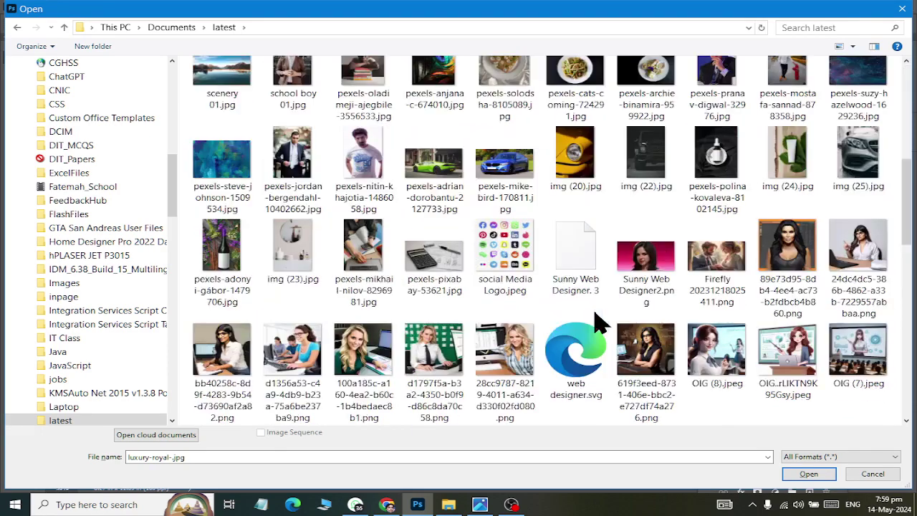
pyautogui.scroll(-5, 599, 326)
pyautogui.scroll(-3, 600, 326)
pyautogui.scroll(3, 594, 318)
pyautogui.scroll(3, 600, 317)
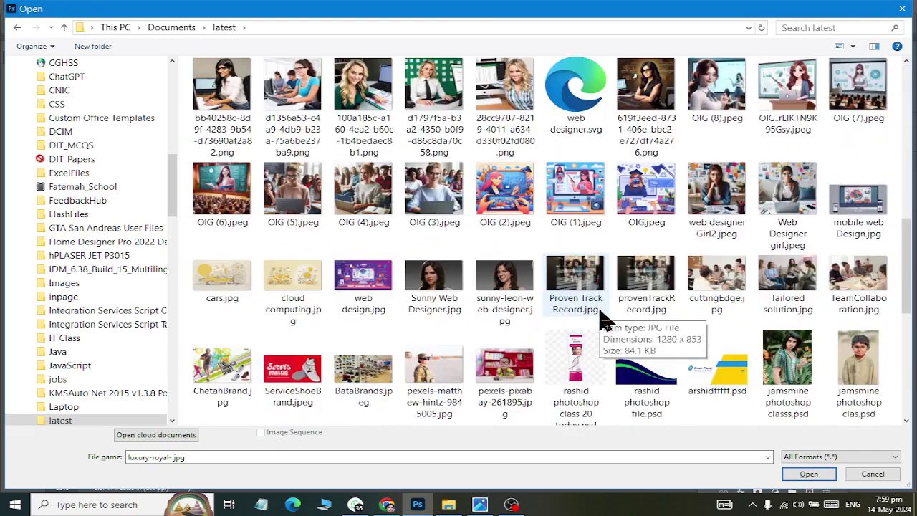
pyautogui.doubleClick(737, 275)
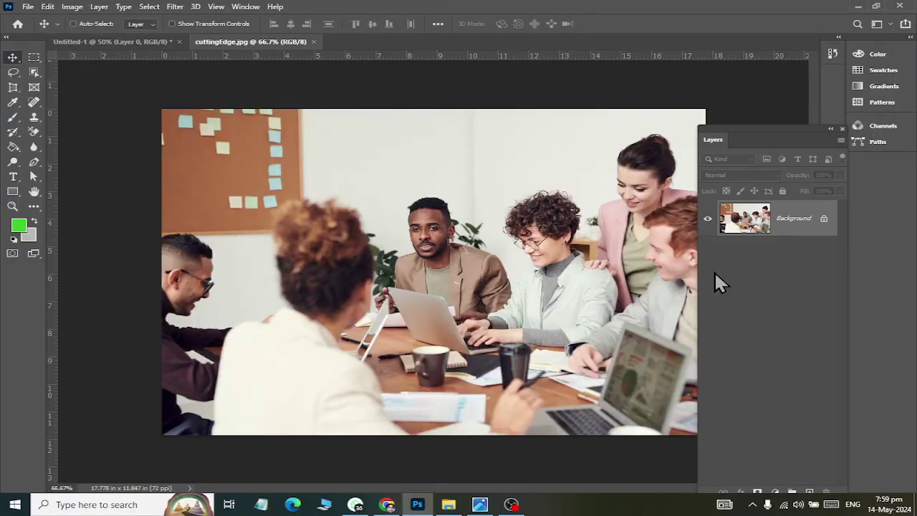
# Copy the whole office photo into the poster as a new Layer 1.
pyautogui.hotkey('ctrl', 'a')
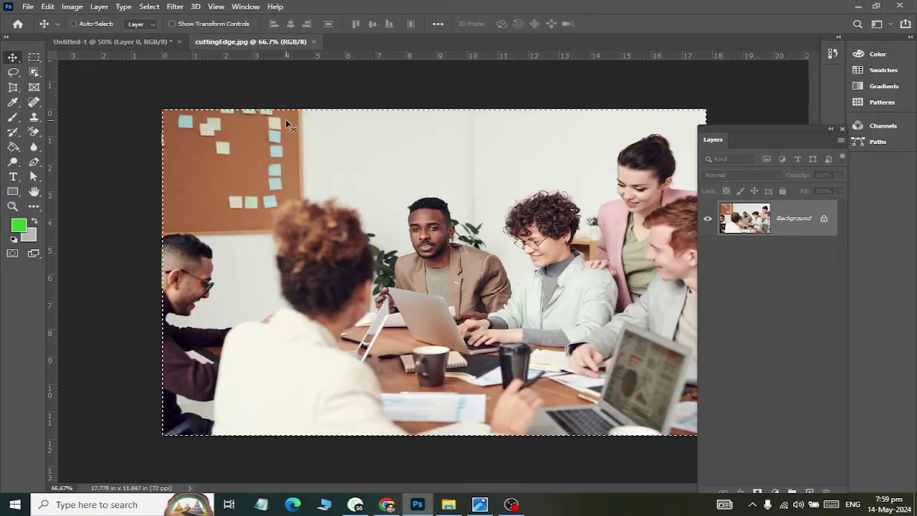
pyautogui.click(124, 42)
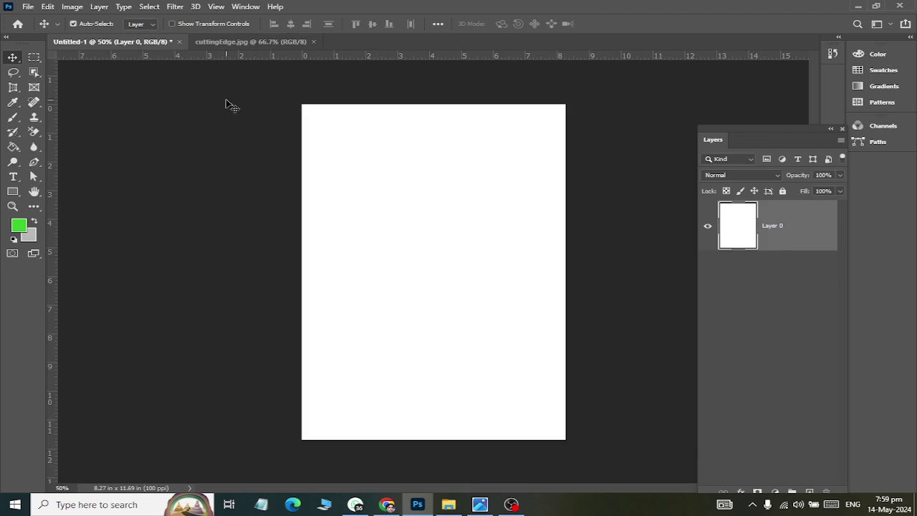
pyautogui.hotkey('ctrl', 'v')
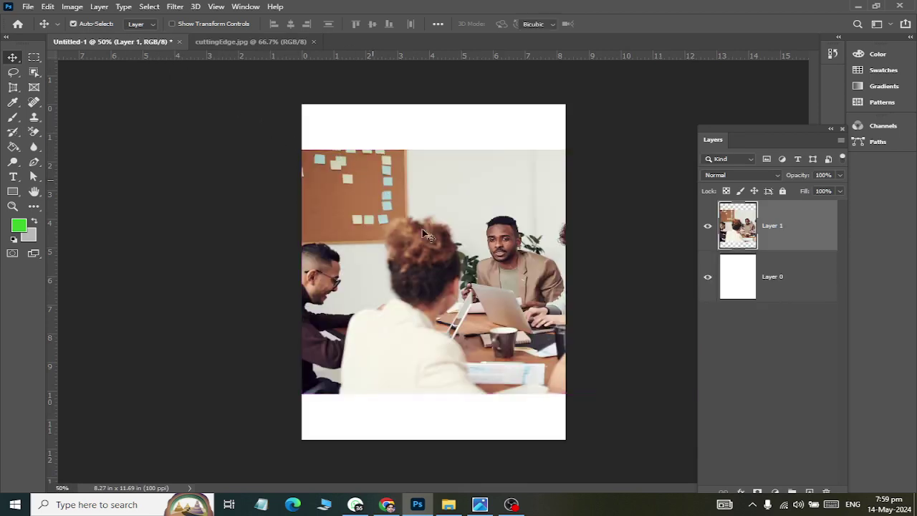
# Scale the photo to 76.57%, move it up and left, and begin saving.
pyautogui.hotkey('ctrl', 't')
pyautogui.moveTo(309, 396); pyautogui.dragTo(358, 368)
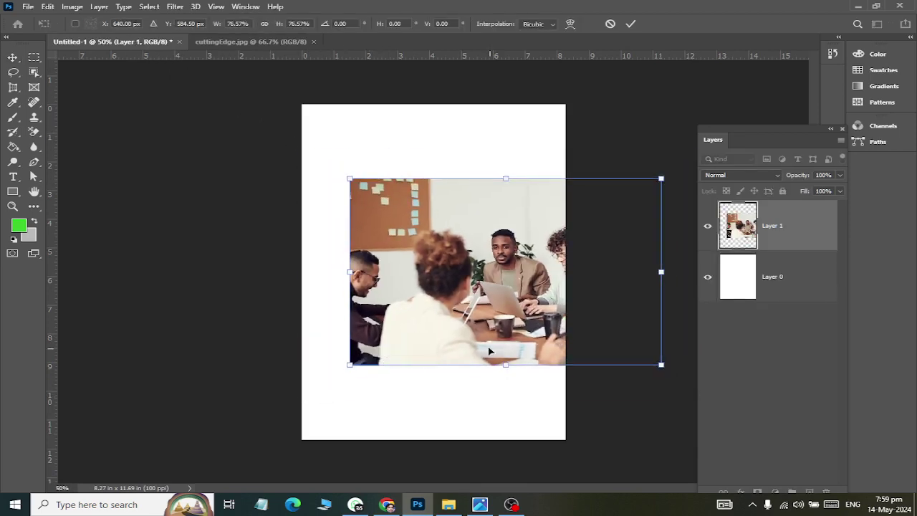
pyautogui.moveTo(489, 351); pyautogui.dragTo(405, 313)
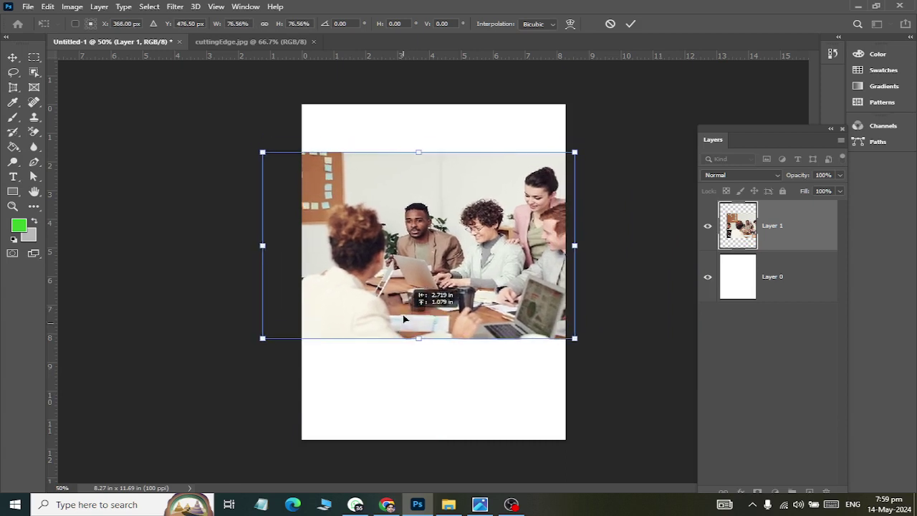
pyautogui.click(12, 58)
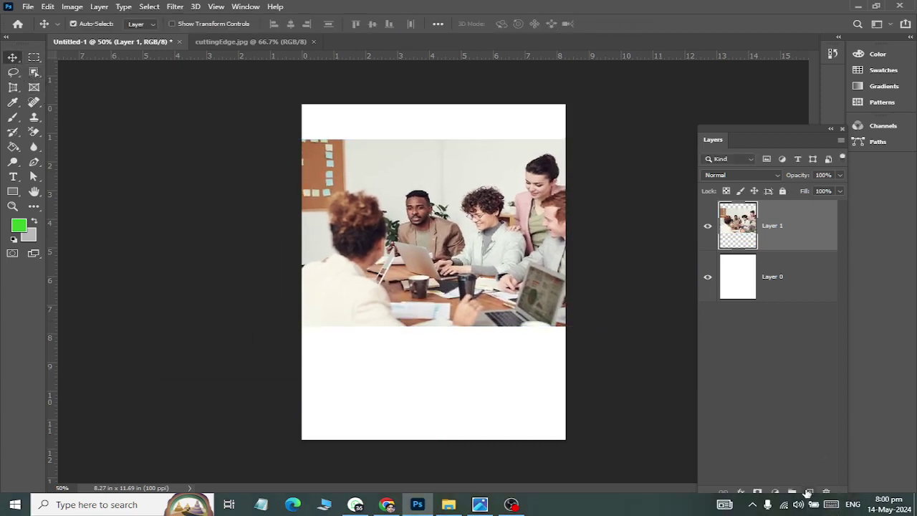
pyautogui.hotkey('ctrl', 's')
# Choose to save on this computer and navigate to Documents > Ps Files.
pyautogui.click(459, 313)
pyautogui.scroll(2, 79, 104)
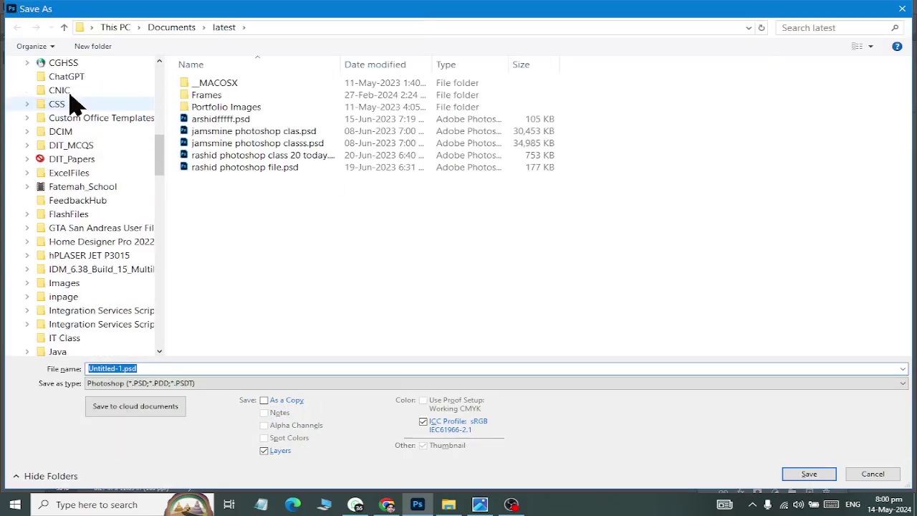
pyautogui.scroll(4, 72, 96)
pyautogui.scroll(5, 71, 96)
pyautogui.click(108, 165)
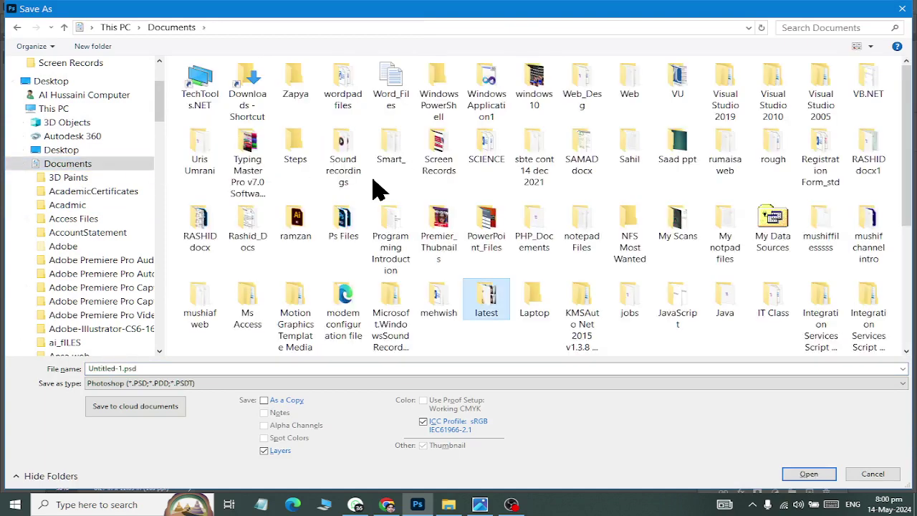
pyautogui.press('Right')
pyautogui.press('Home')
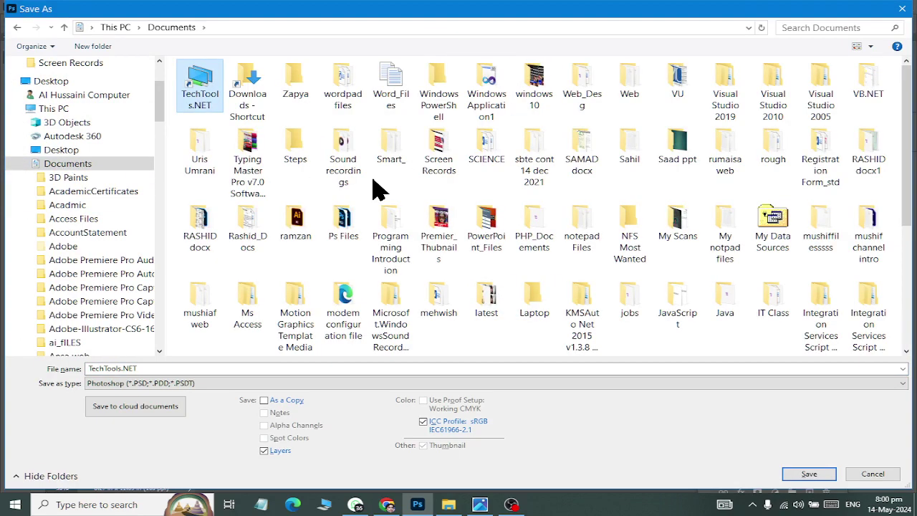
pyautogui.press('p')
pyautogui.press('Return')
# In the Novice folder, save as Class 06 Poster.psd, accepting the format options.
pyautogui.press('n')
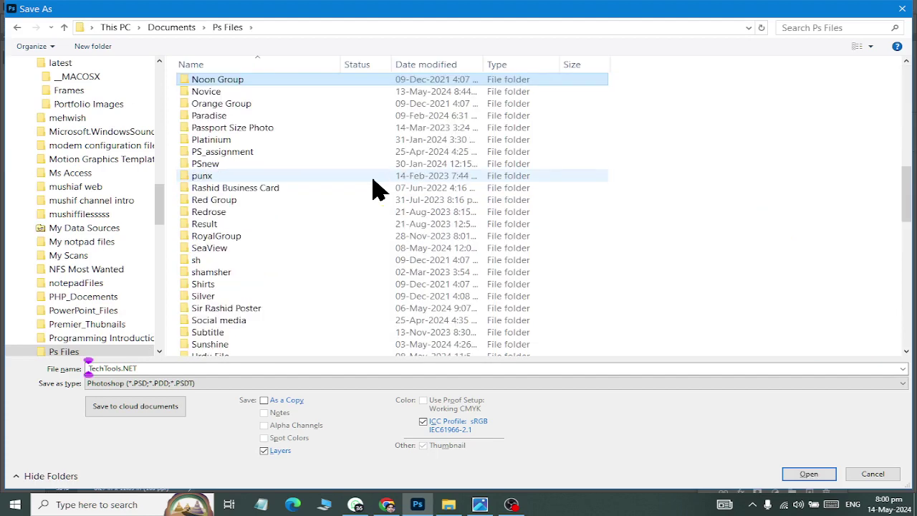
pyautogui.press('n')
pyautogui.press('Return')
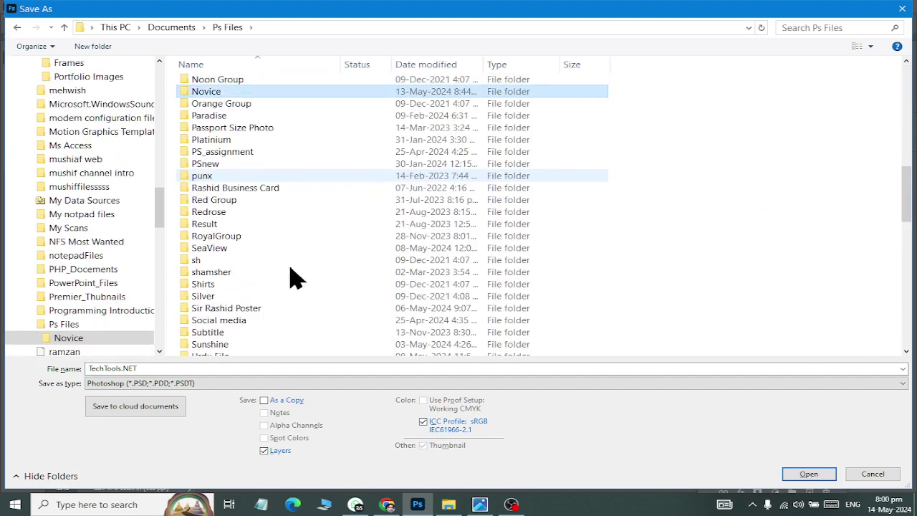
pyautogui.write('Class')
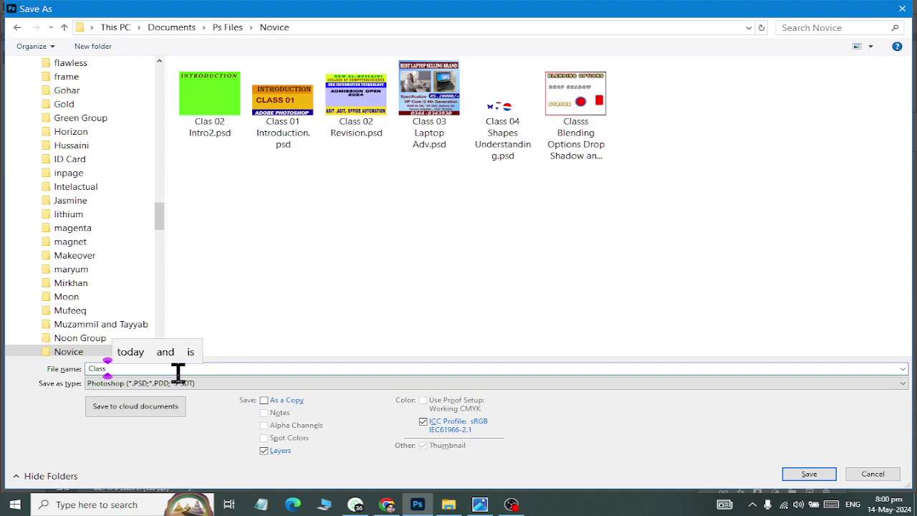
pyautogui.write('5 Layer')
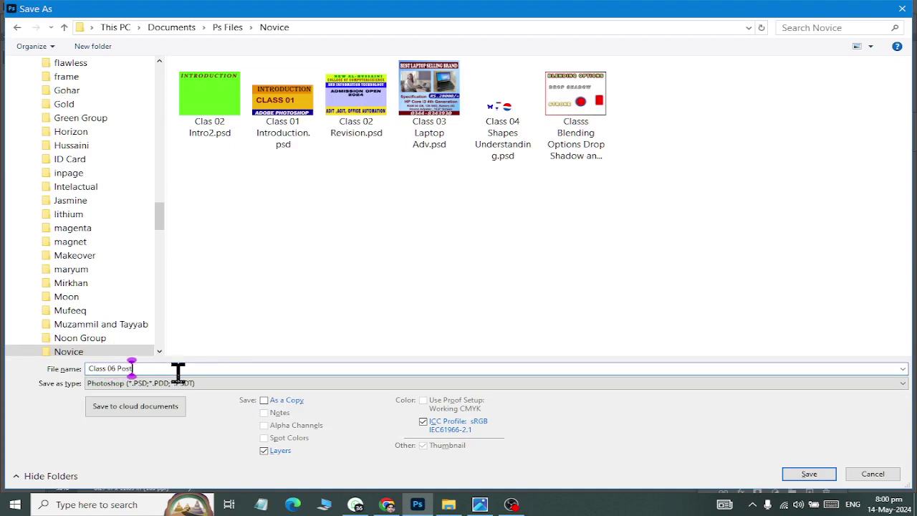
pyautogui.press('Return')
pyautogui.click(546, 113)
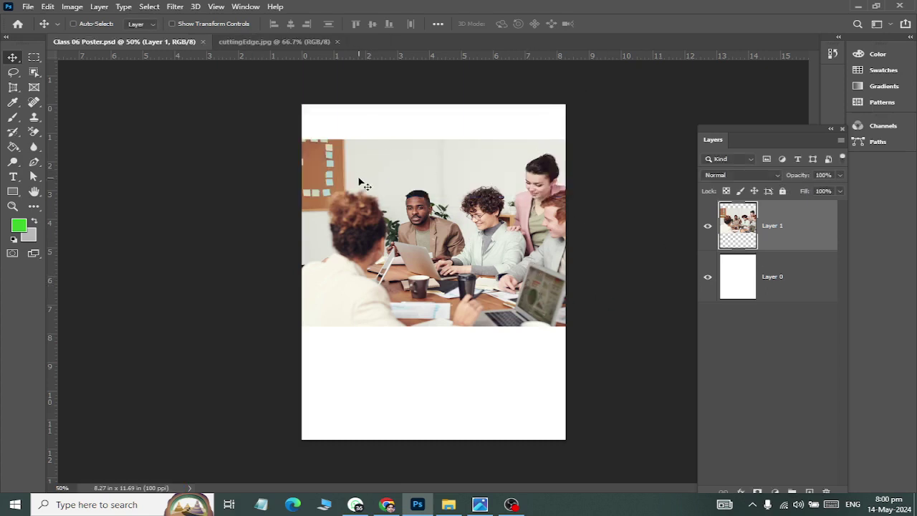
# Draw a green-filled square, about 2.99 × 2.95 in, over the photo's left middle.
pyautogui.click(12, 191)
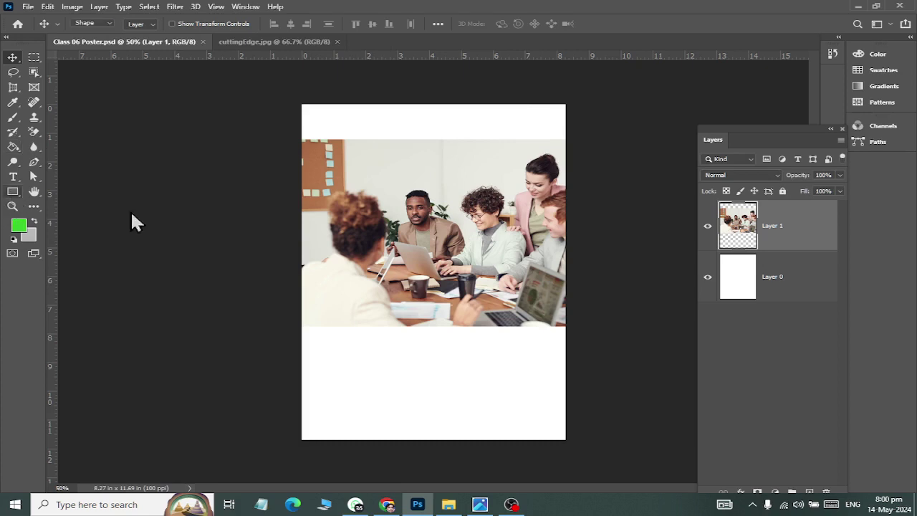
pyautogui.moveTo(315, 154); pyautogui.dragTo(410, 248)
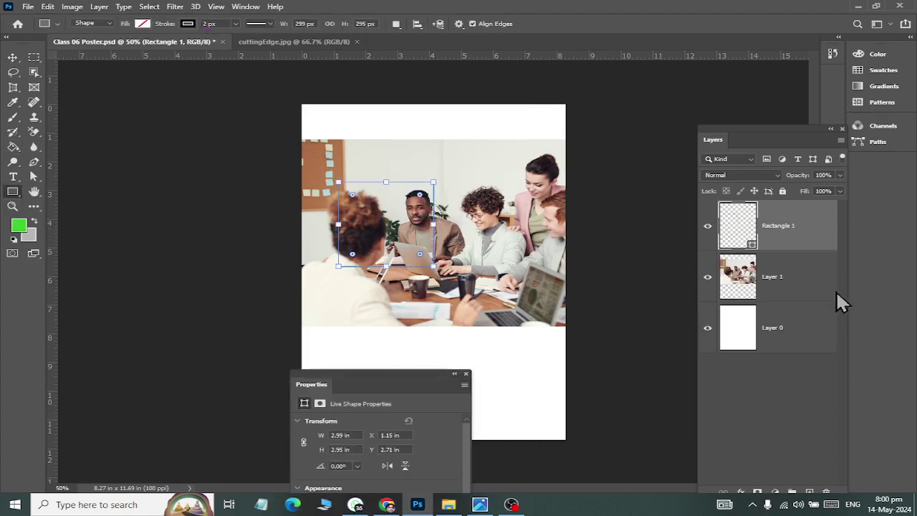
pyautogui.click(142, 24)
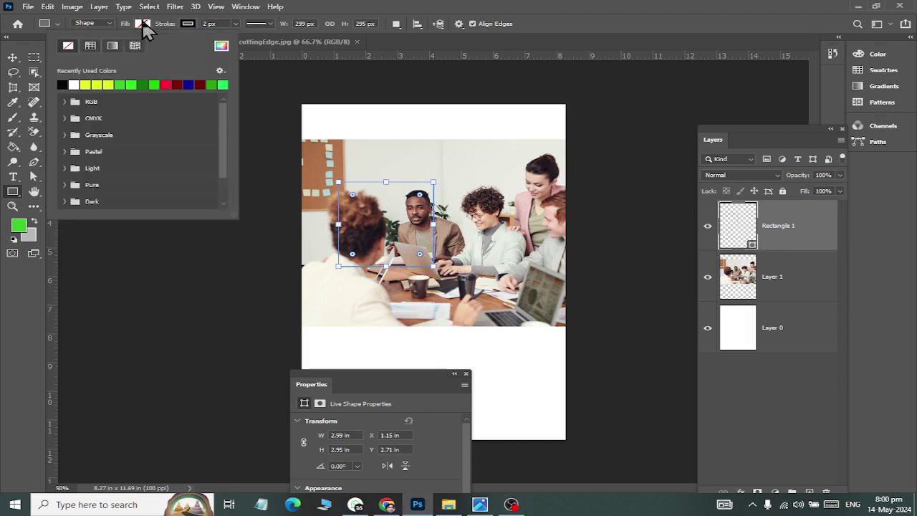
pyautogui.click(130, 84)
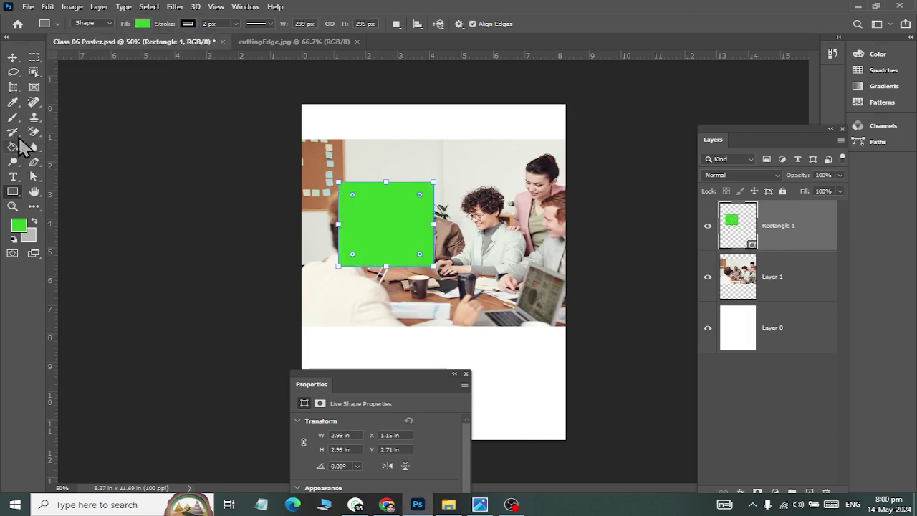
pyautogui.click(12, 57)
pyautogui.press('ctrl')
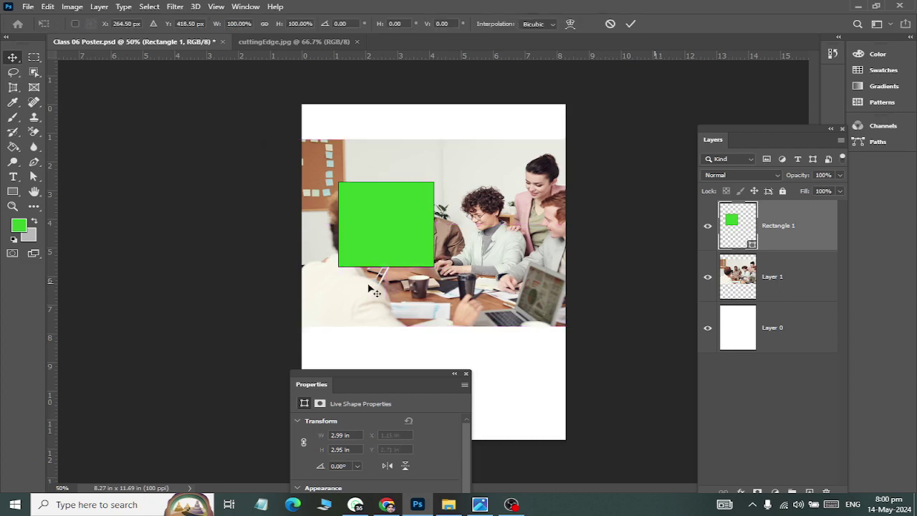
pyautogui.hotkey('ctrl', 't')
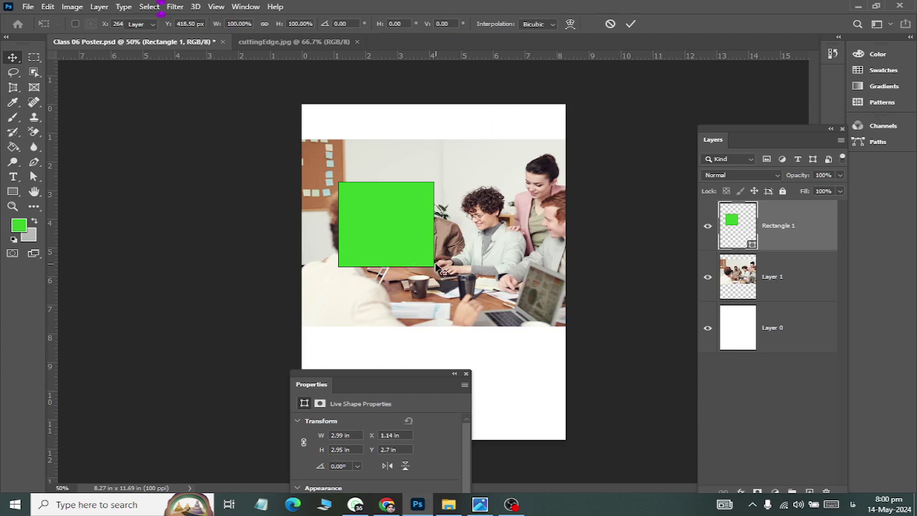
# Resize Rectangle 1 to 8.27 × 6.53 in so it covers the photo edge to edge.
pyautogui.press('Return')
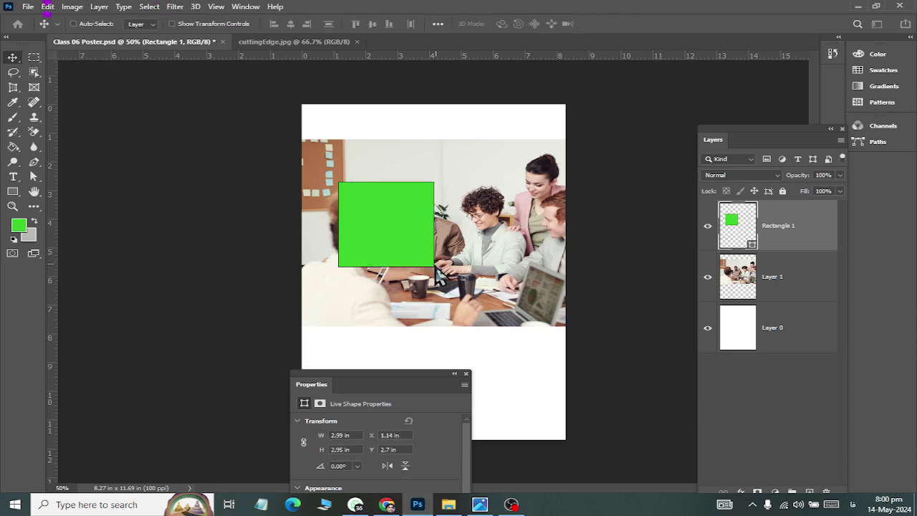
pyautogui.press('l')
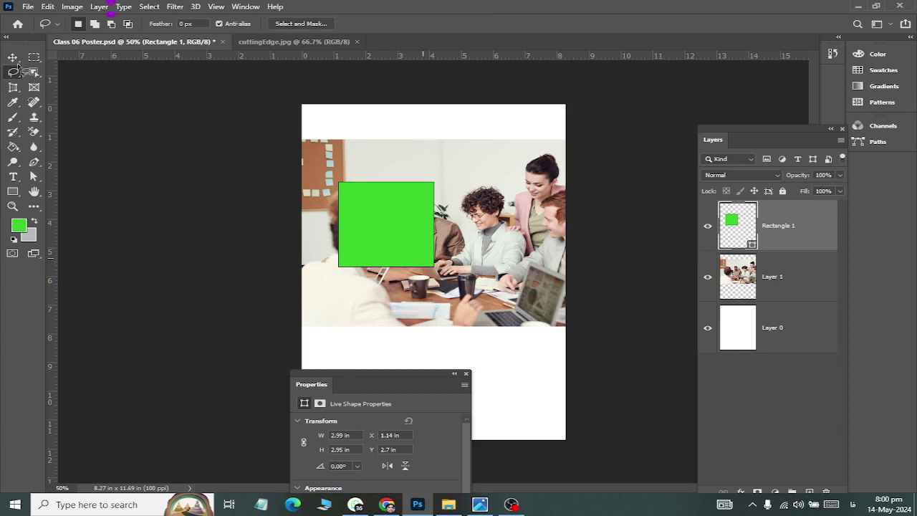
pyautogui.click(13, 57)
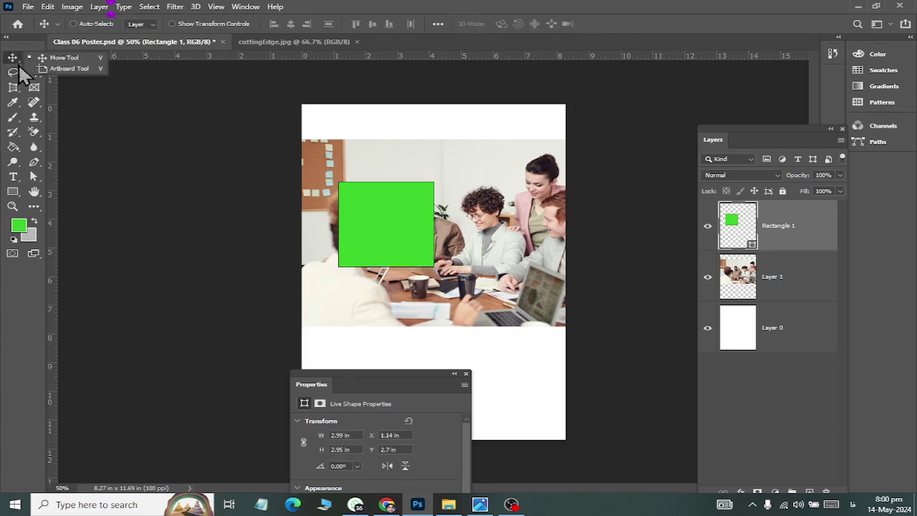
pyautogui.click(17, 60)
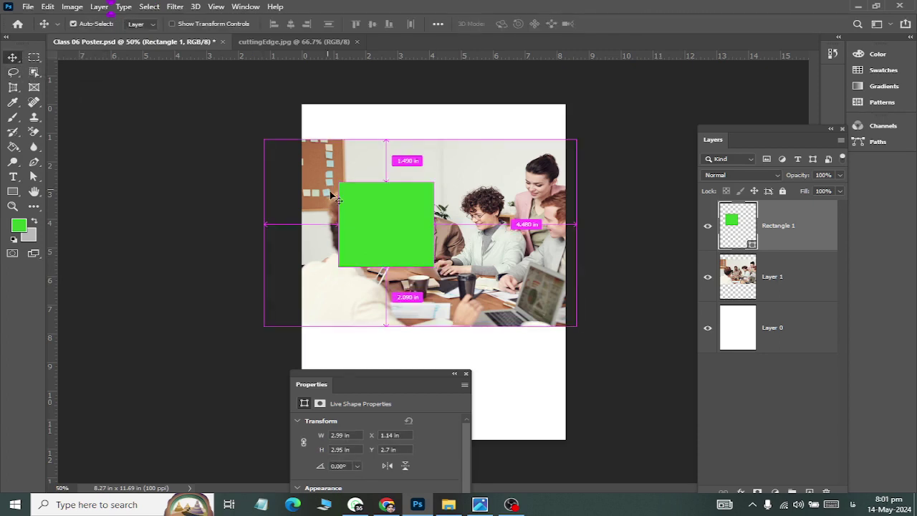
pyautogui.hotkey('ctrl', 't')
pyautogui.moveTo(430, 263); pyautogui.dragTo(565, 326)
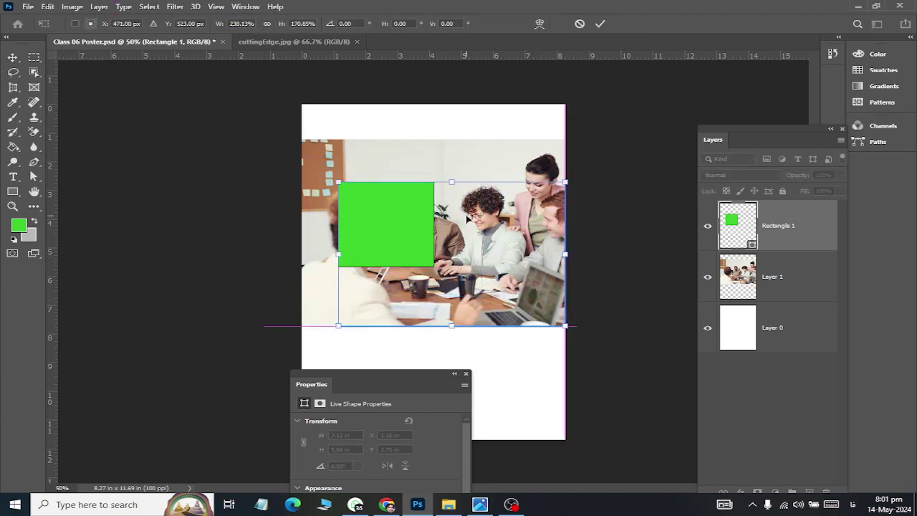
pyautogui.moveTo(451, 182); pyautogui.dragTo(454, 140)
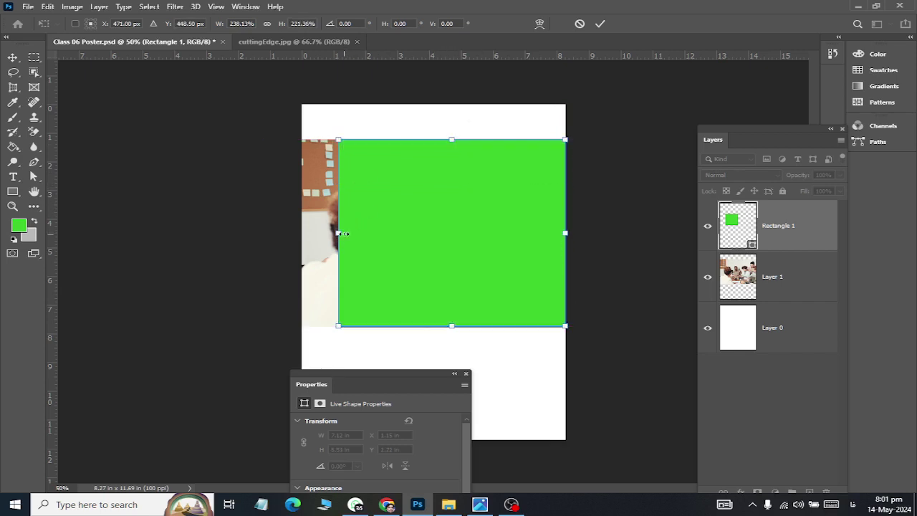
pyautogui.moveTo(338, 233); pyautogui.dragTo(300, 233)
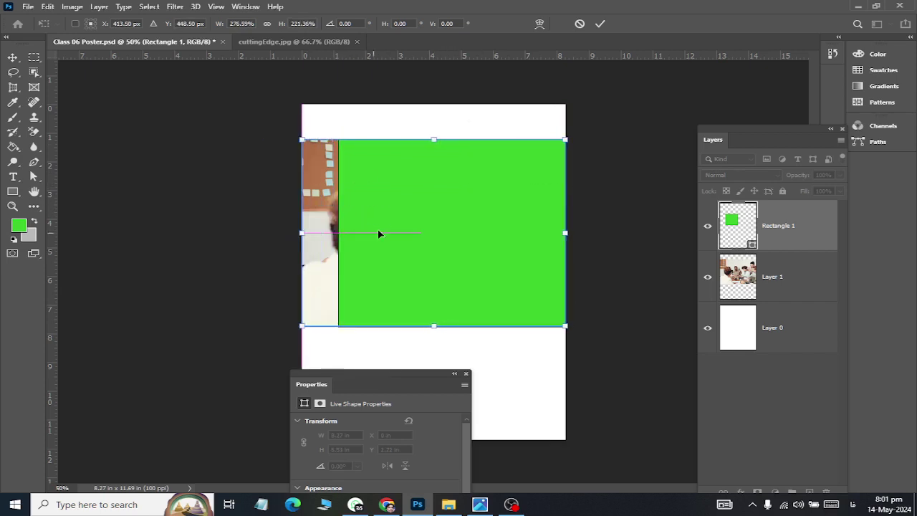
pyautogui.click(12, 57)
pyautogui.write('5')
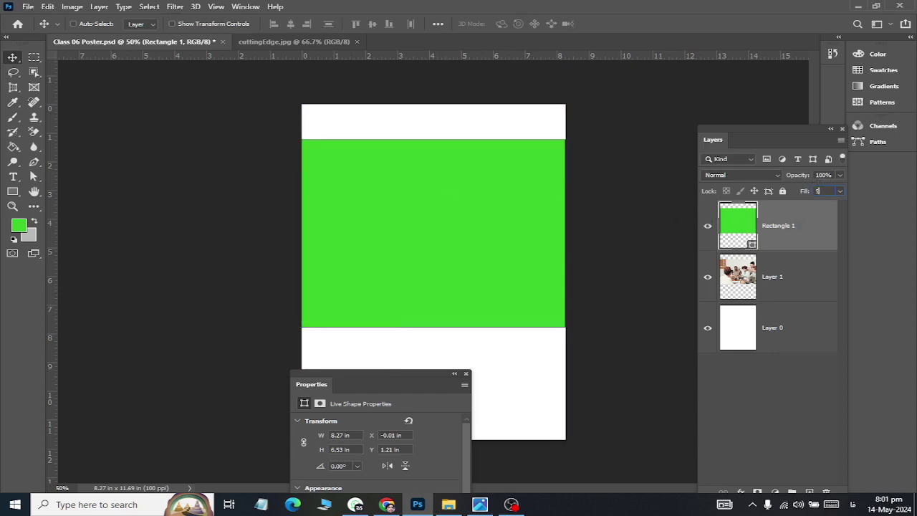
# Lower Rectangle 1's fill so the photo shows through, comparing against the reference poster.
pyautogui.write('30')
pyautogui.press('Return')
pyautogui.hotkey('alt', 'Tab')
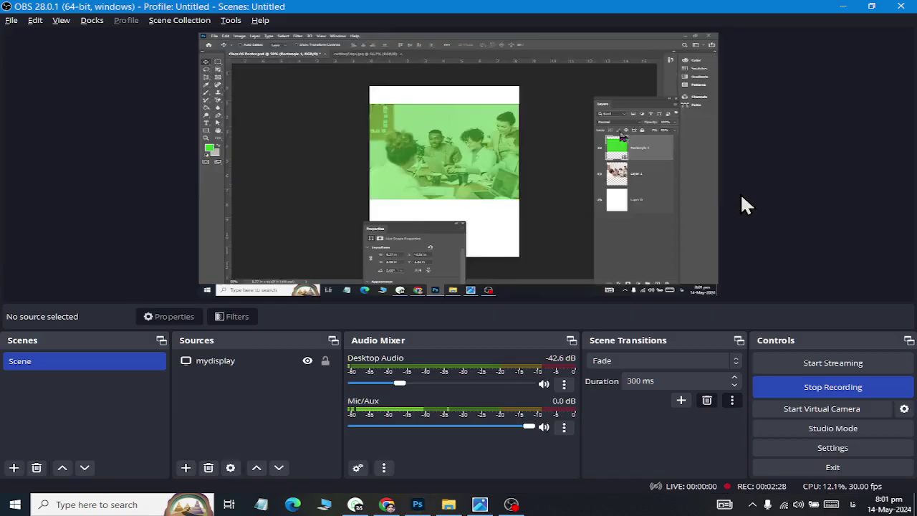
pyautogui.hotkey('alt', 'Tab')
pyautogui.click(713, 175)
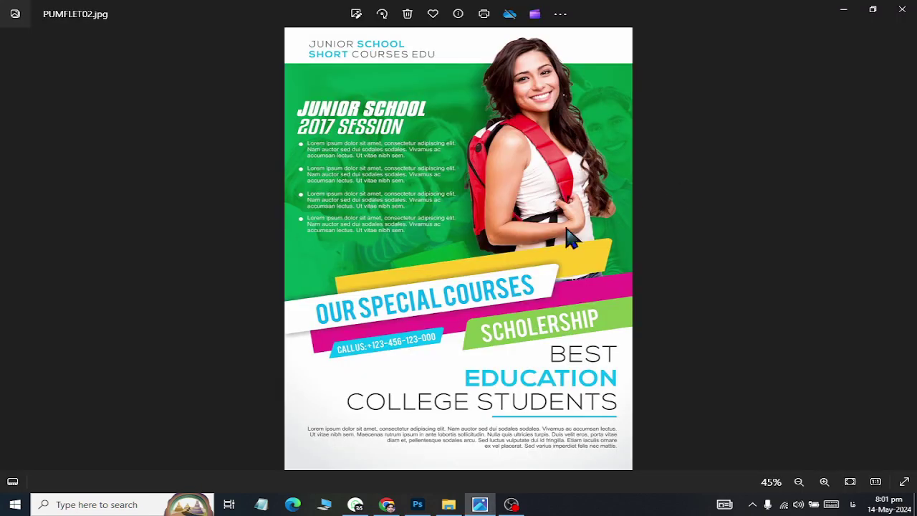
pyautogui.hotkey('alt', 'Tab')
pyautogui.hotkey('alt', 'Tab')
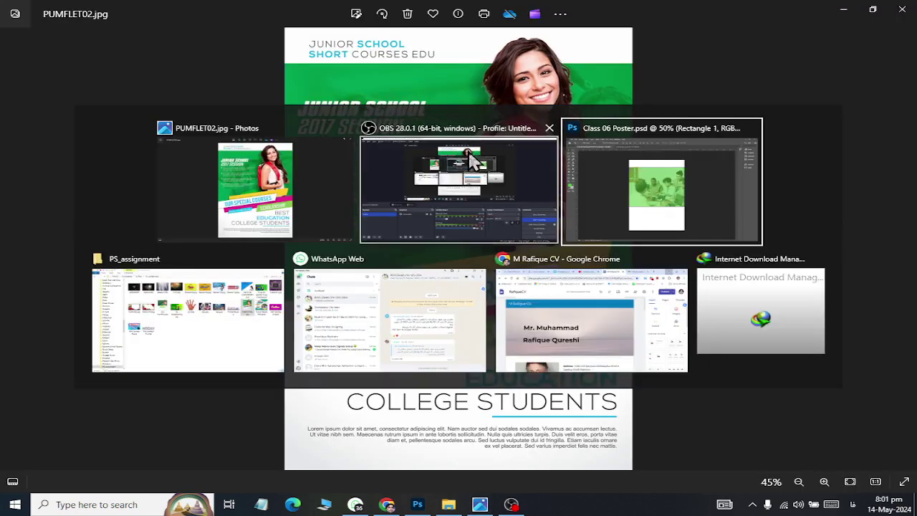
# Change the rectangle to a darker green, recheck the reference, and save the poster.
pyautogui.doubleClick(746, 228)
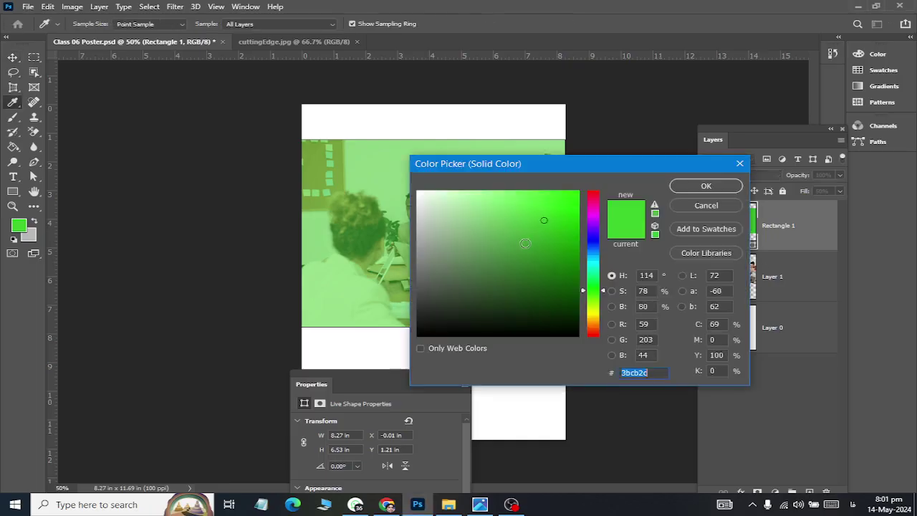
pyautogui.click(567, 264)
pyautogui.click(705, 185)
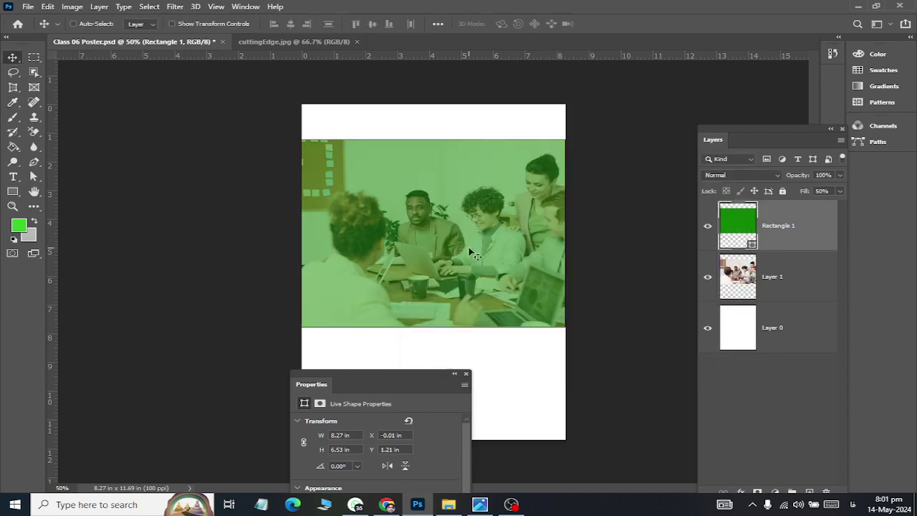
pyautogui.hotkey('alt', 'Tab')
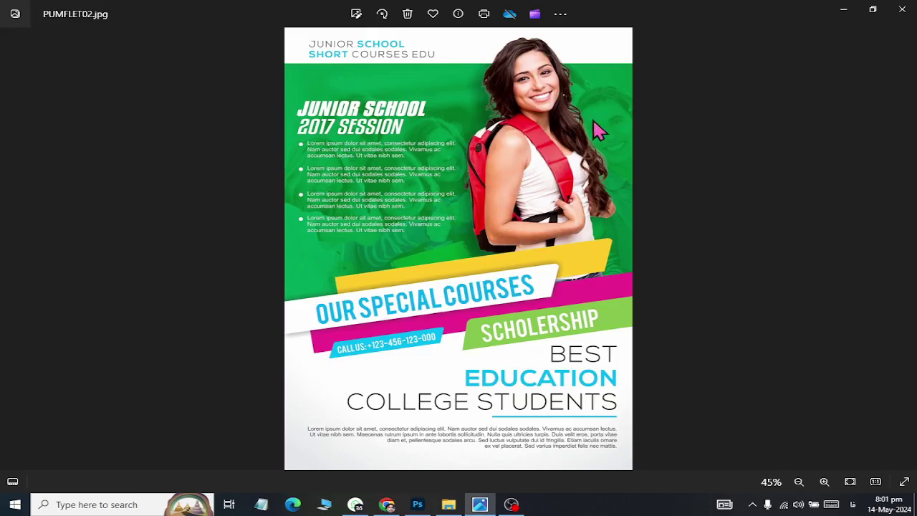
pyautogui.hotkey('alt', 'Tab')
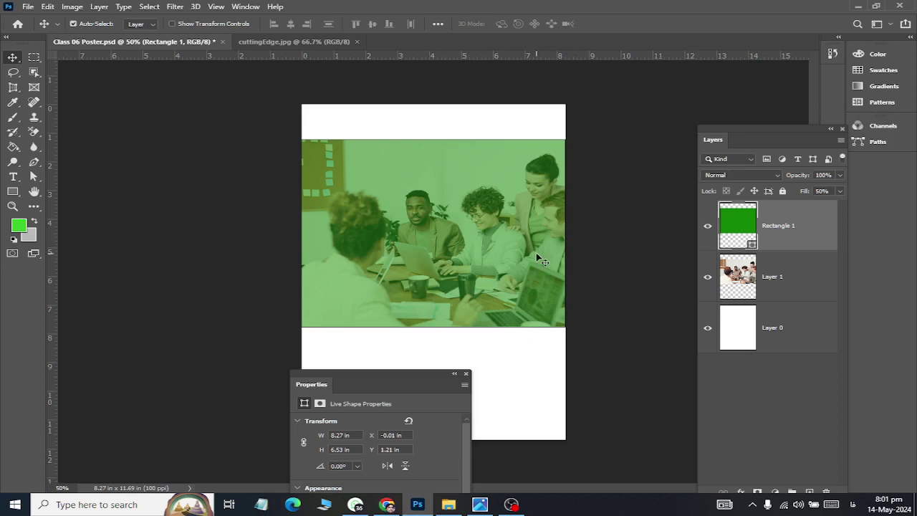
pyautogui.hotkey('ctrl', 's')
pyautogui.hotkey('ctrl', 'o')
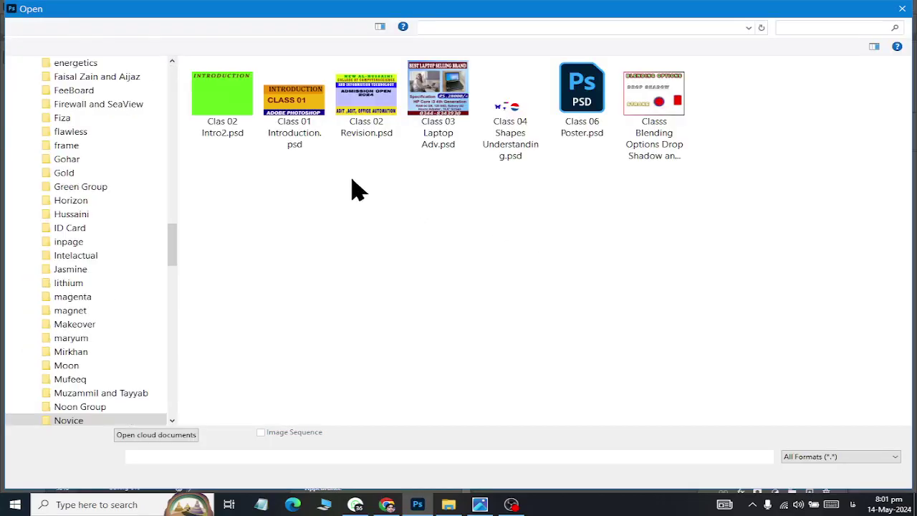
# Navigate the Open dialog to the Documents > latest folder.
pyautogui.moveTo(172, 261); pyautogui.dragTo(172, 83)
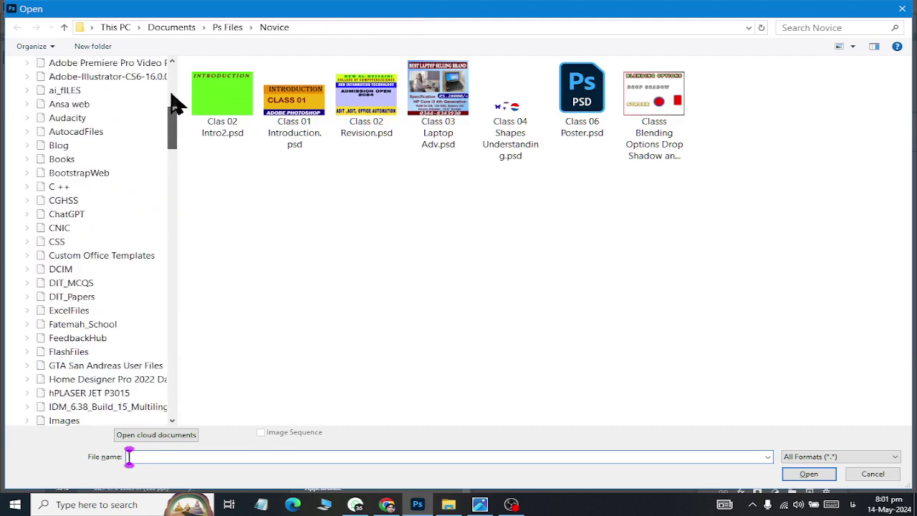
pyautogui.click(114, 96)
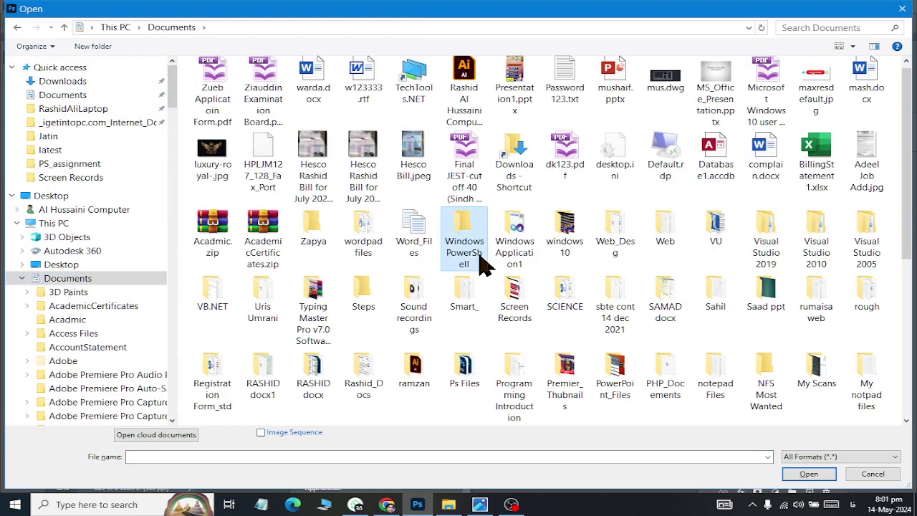
pyautogui.click(386, 164)
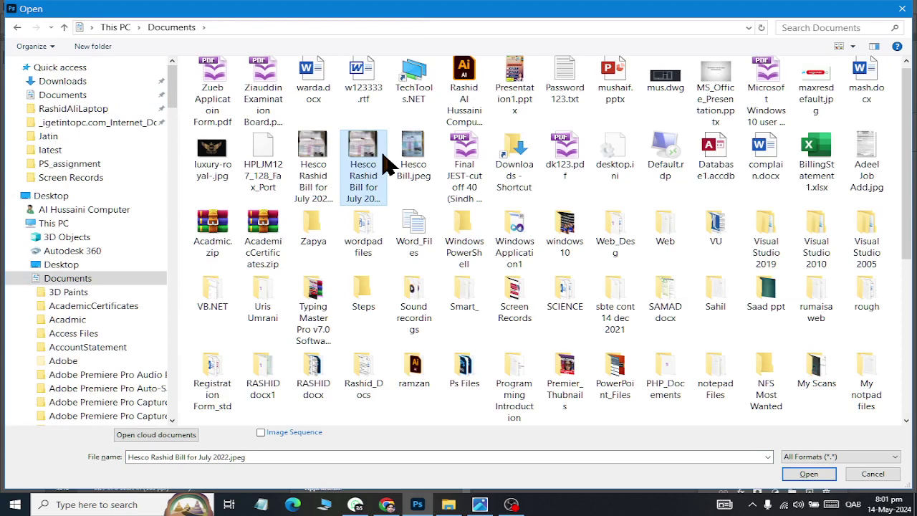
pyautogui.scroll(-4, 386, 163)
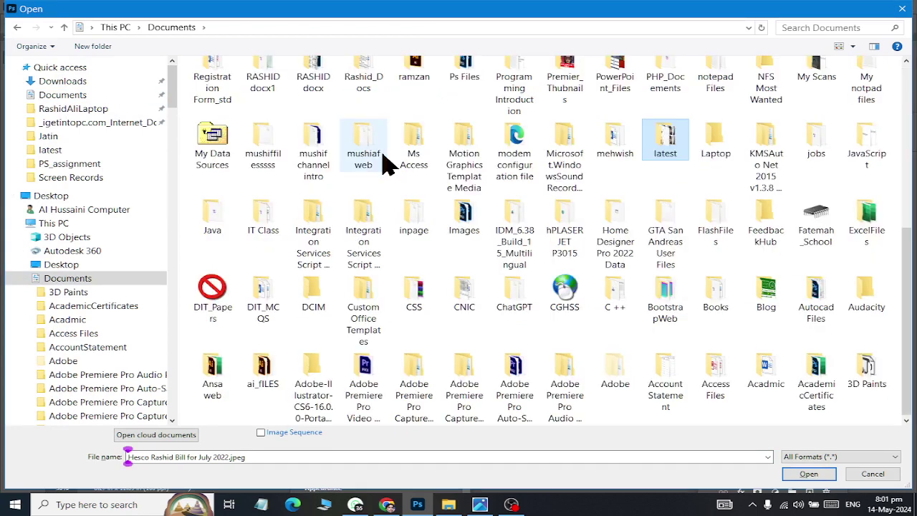
pyautogui.doubleClick(665, 143)
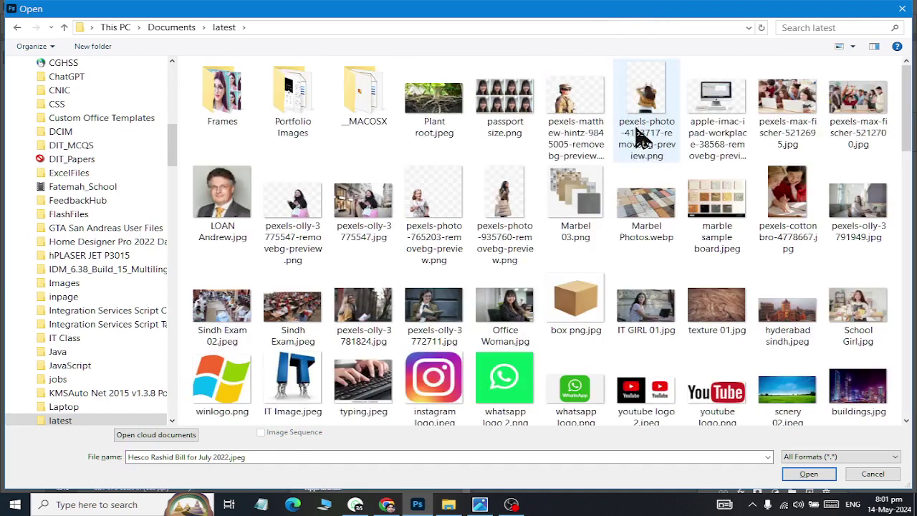
# Compare the cut-out images and open pexels-photo-765203-removebg-preview.png.
pyautogui.click(505, 218)
pyautogui.click(427, 227)
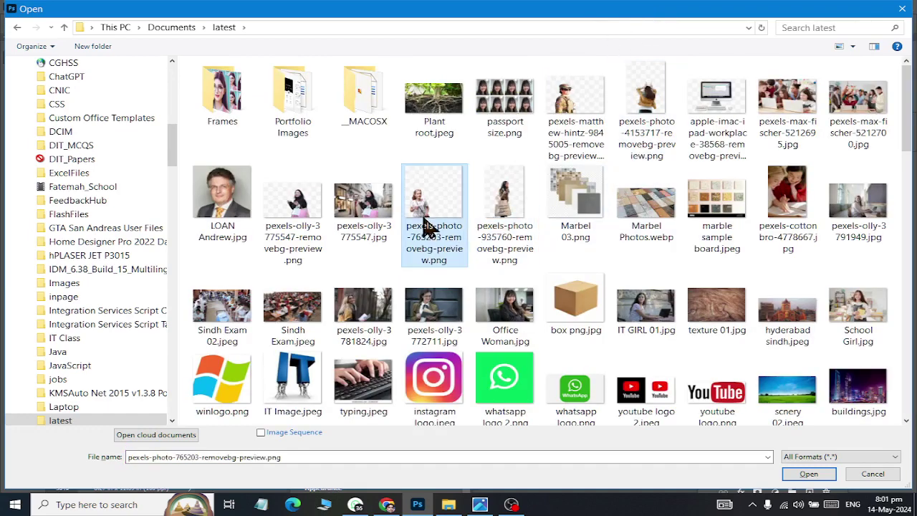
pyautogui.click(597, 101)
pyautogui.click(647, 107)
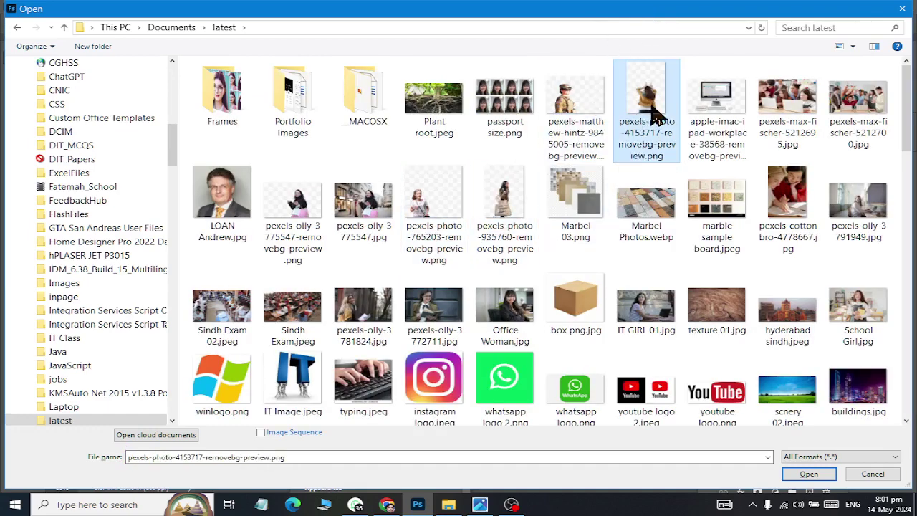
pyautogui.click(277, 218)
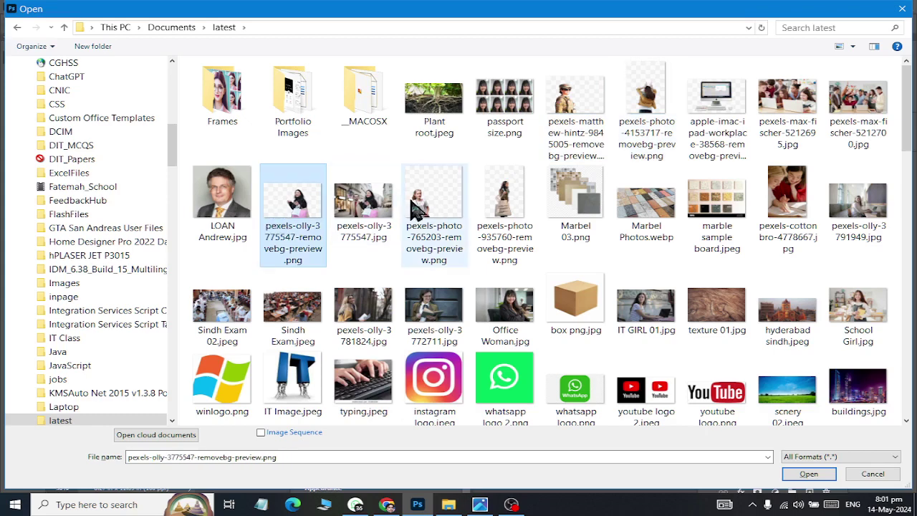
pyautogui.click(421, 224)
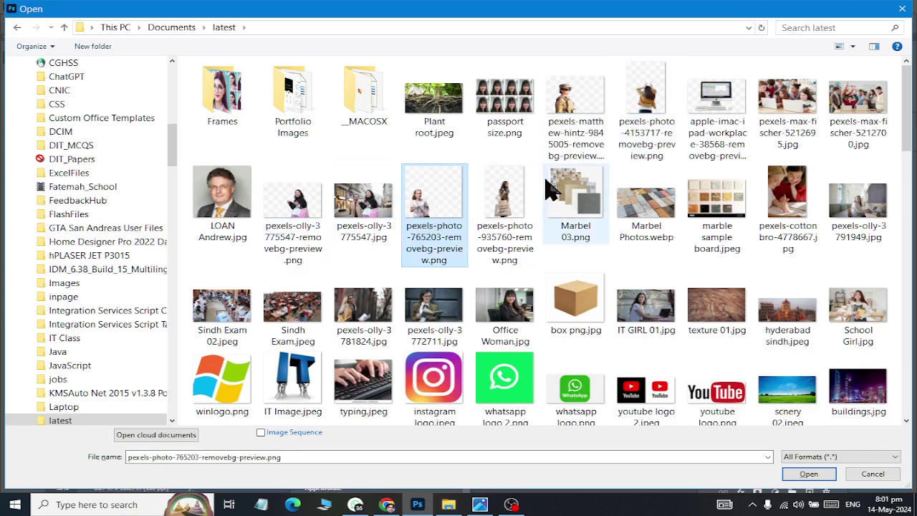
pyautogui.scroll(-2, 563, 195)
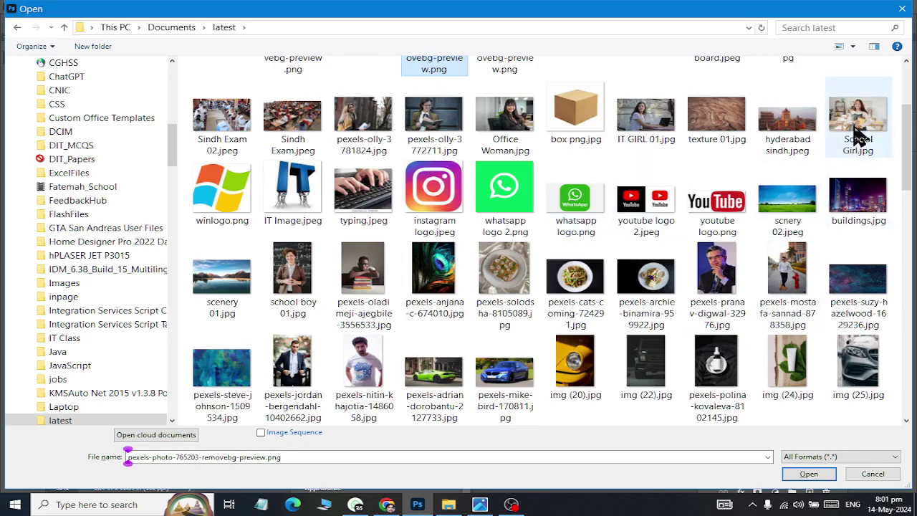
pyautogui.scroll(-2, 858, 136)
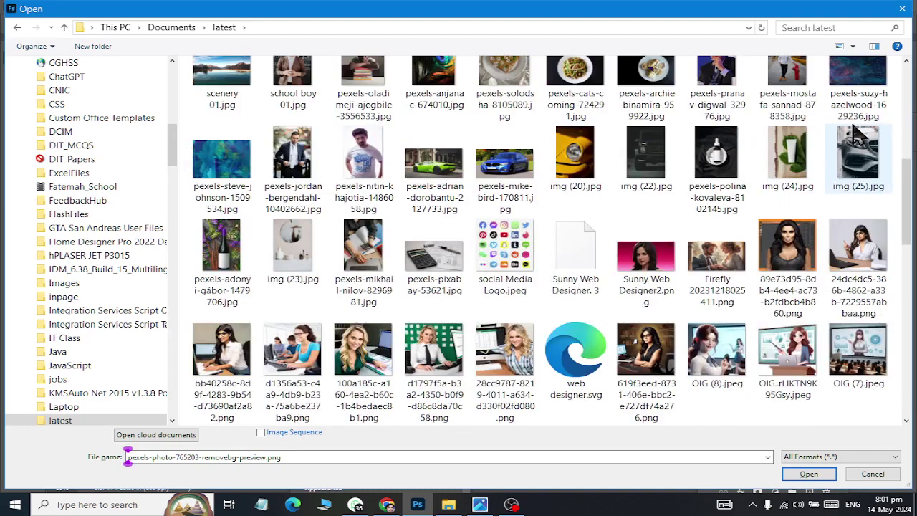
pyautogui.scroll(-2, 801, 272)
pyautogui.scroll(-2, 801, 272)
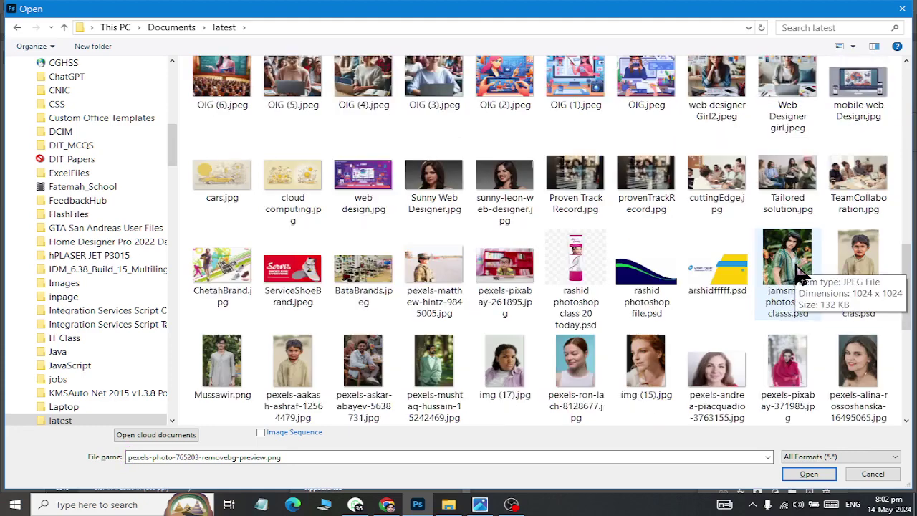
pyautogui.scroll(3, 801, 272)
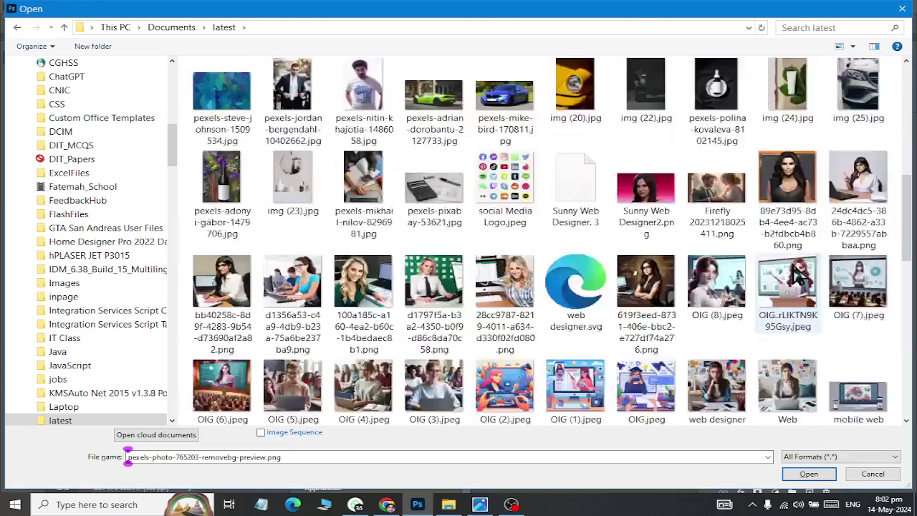
pyautogui.scroll(5, 801, 272)
pyautogui.scroll(2, 798, 275)
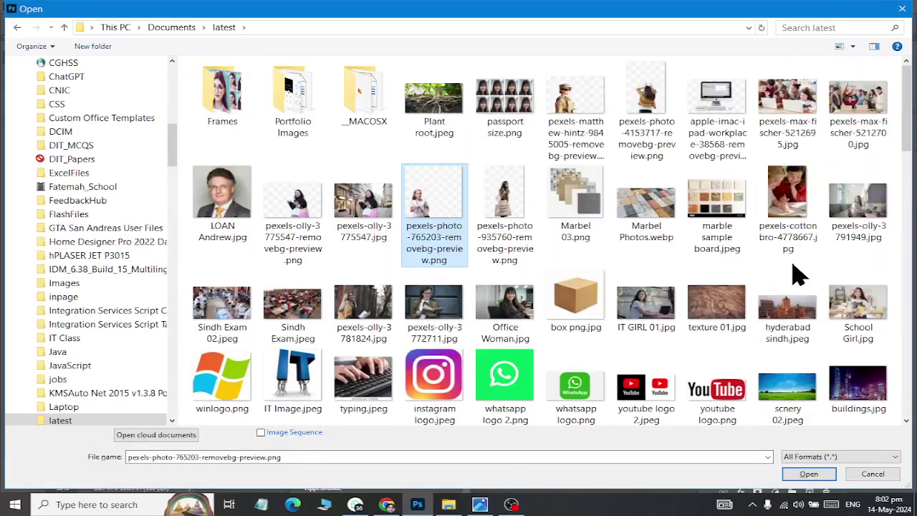
pyautogui.doubleClick(414, 205)
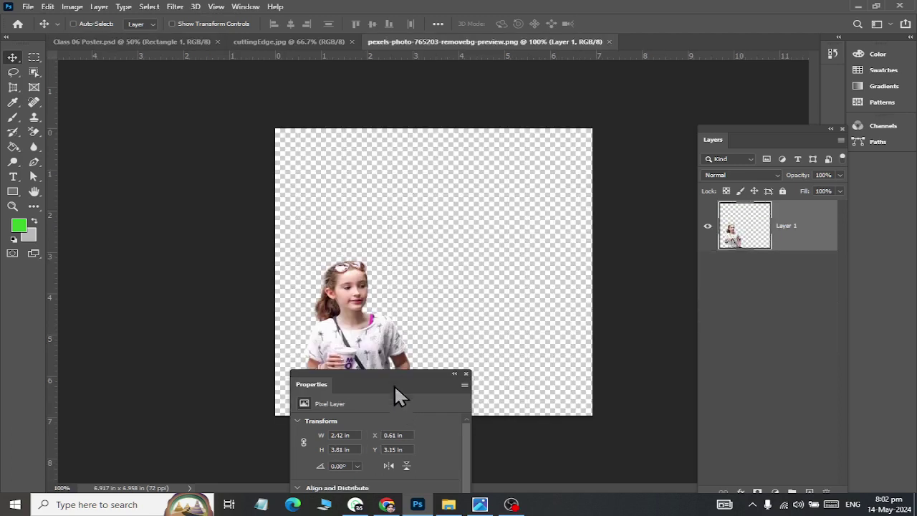
# Close and reopen the cut-out girl image from the Open dialog.
pyautogui.moveTo(394, 387); pyautogui.dragTo(394, 452)
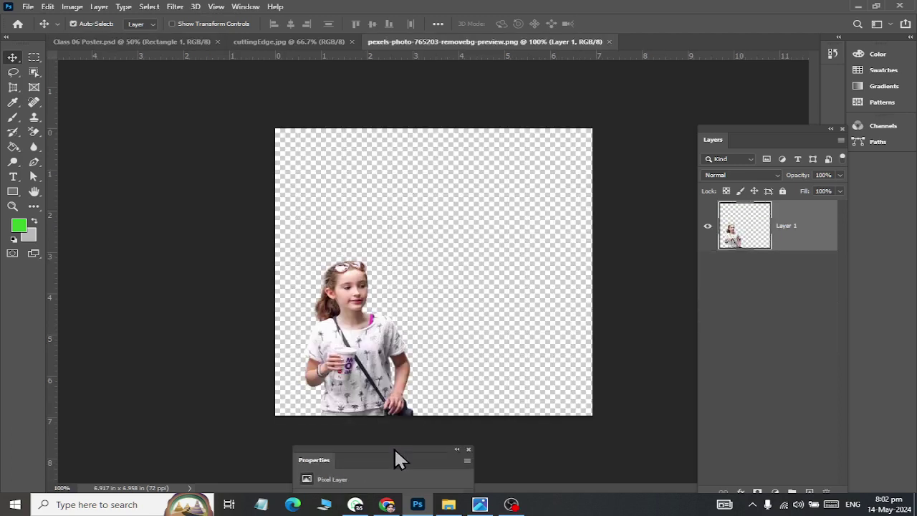
pyautogui.hotkey('ctrl', 'w')
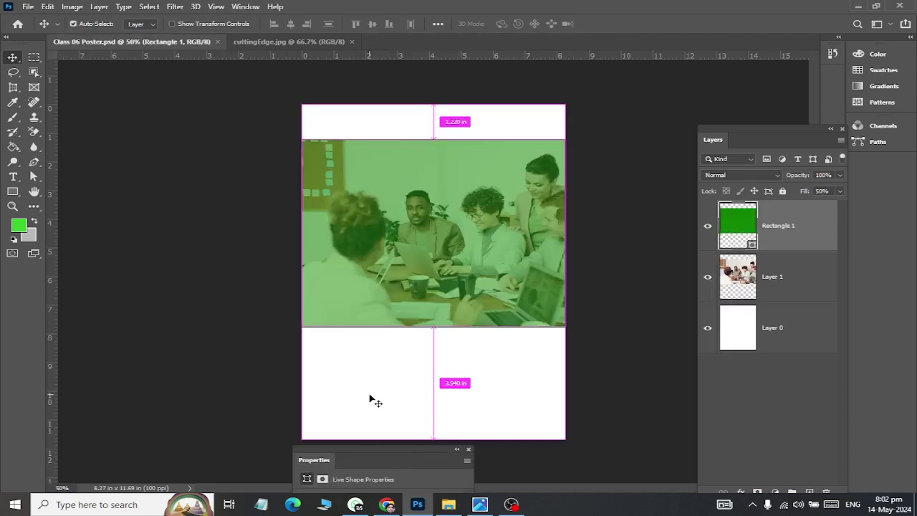
pyautogui.hotkey('ctrl', 'o')
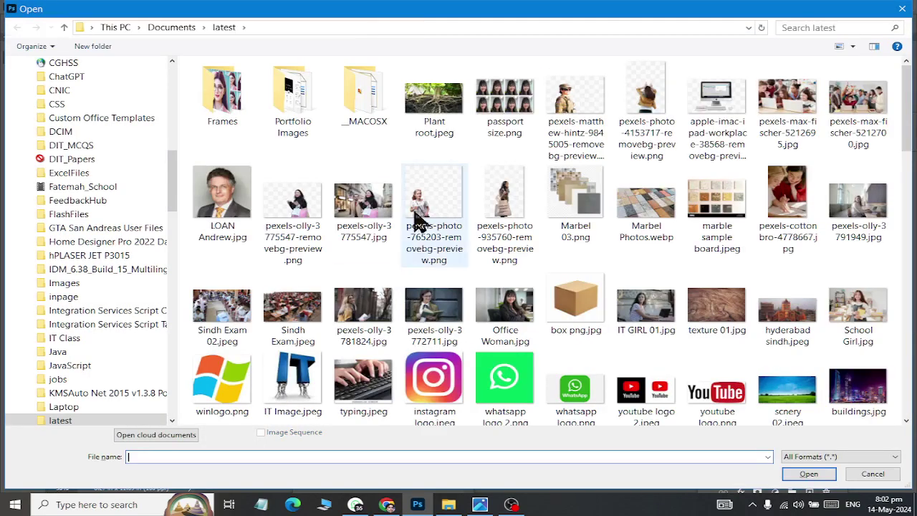
pyautogui.doubleClick(417, 212)
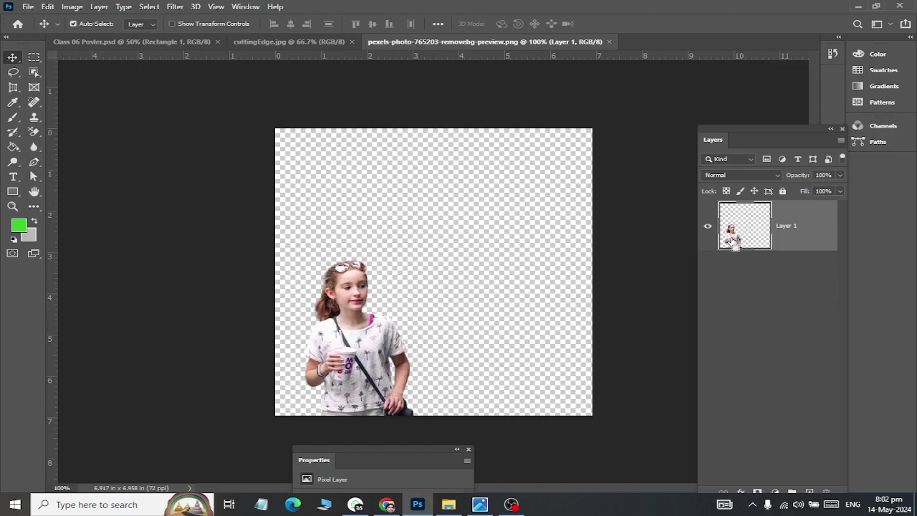
# Select and copy the girl's pixels, closing the office photo and girl documents.
pyautogui.click(325, 385)
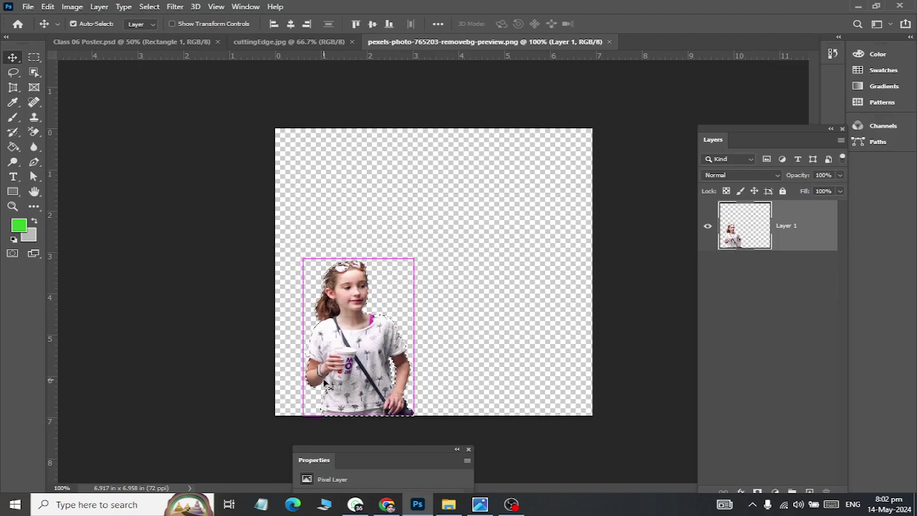
pyautogui.click(280, 42)
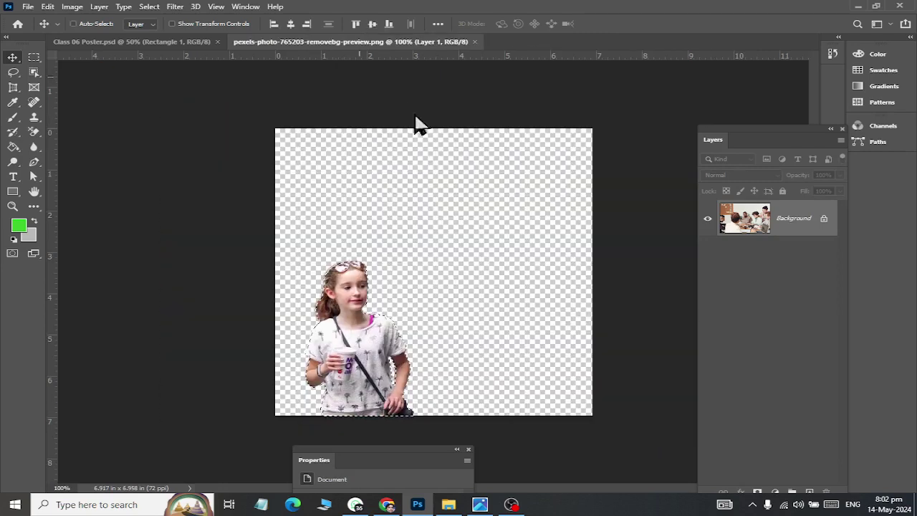
pyautogui.click(351, 42)
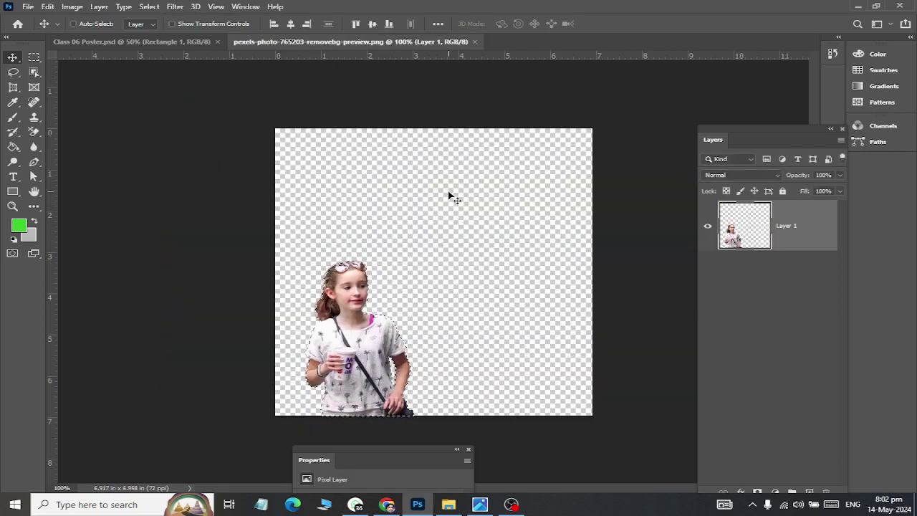
pyautogui.hotkey('ctrl', 'w')
pyautogui.hotkey('ctrl', 'shift', 'alt', 'n')
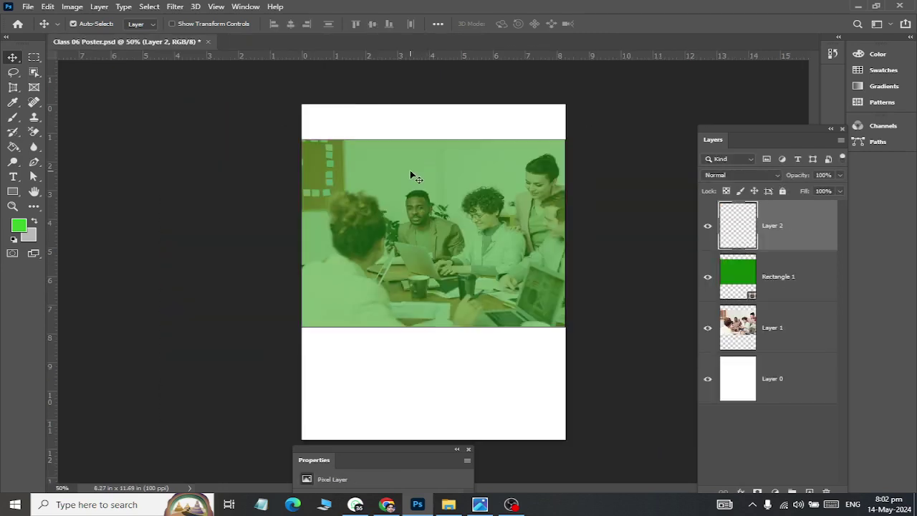
pyautogui.hotkey('ctrl', 'v')
pyautogui.hotkey('ctrl', 't')
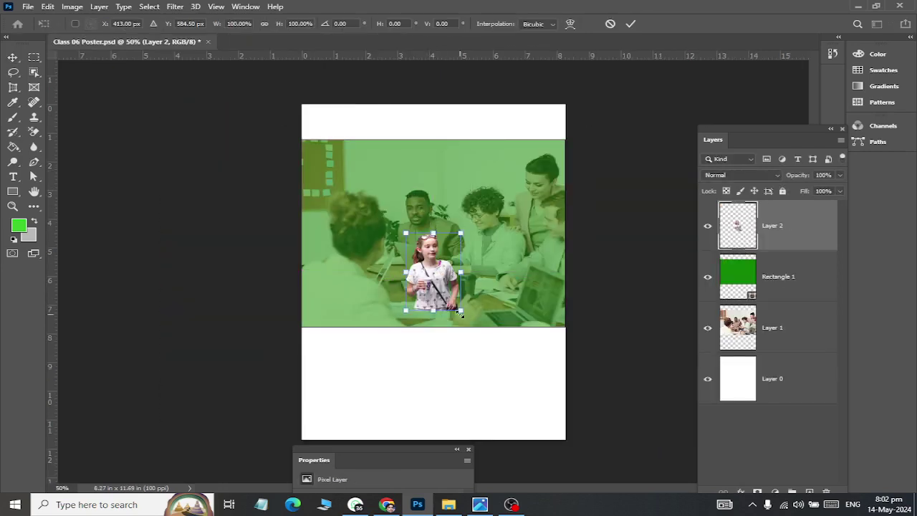
pyautogui.moveTo(459, 313); pyautogui.dragTo(511, 383)
pyautogui.moveTo(450, 310)
pyautogui.mouseDown()
pyautogui.moveTo(492, 259)
pyautogui.moveTo(498, 263)
pyautogui.mouseUp()
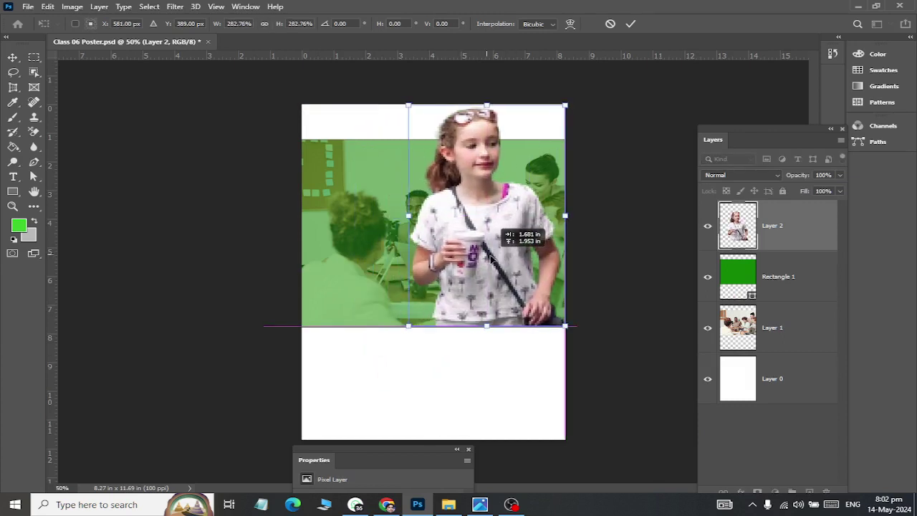
pyautogui.click(18, 62)
pyautogui.scroll(2, 566, 151)
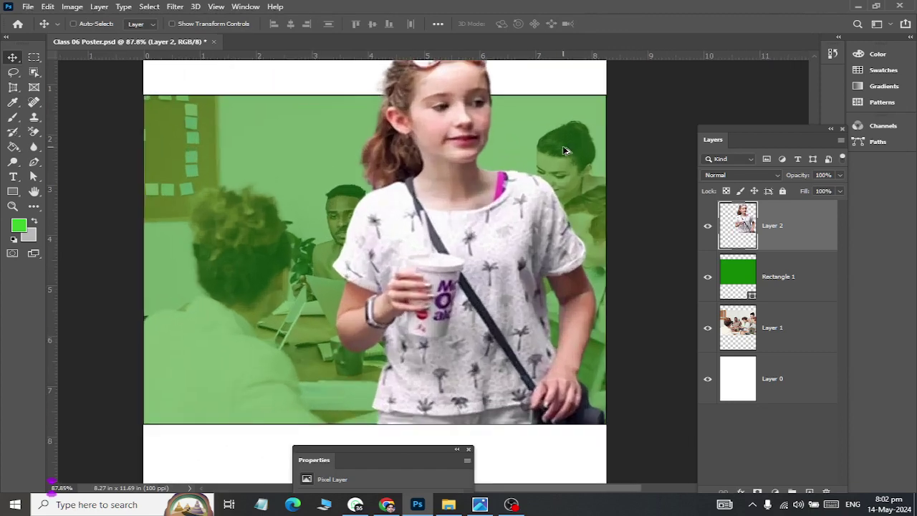
pyautogui.scroll(-2, 566, 151)
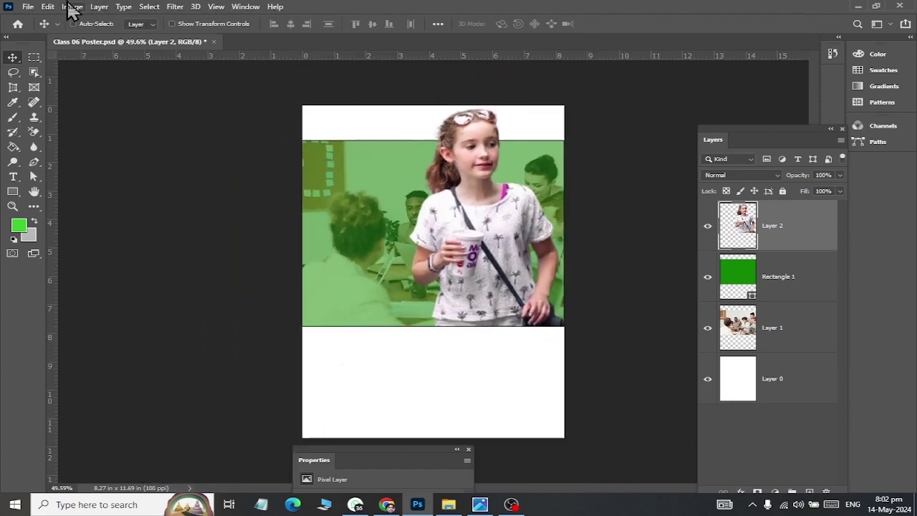
pyautogui.click(69, 7)
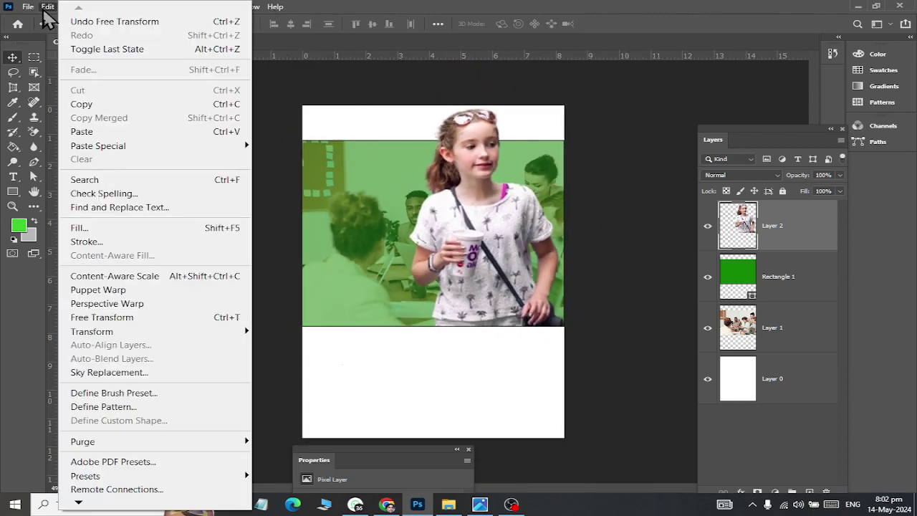
pyautogui.click(43, 9)
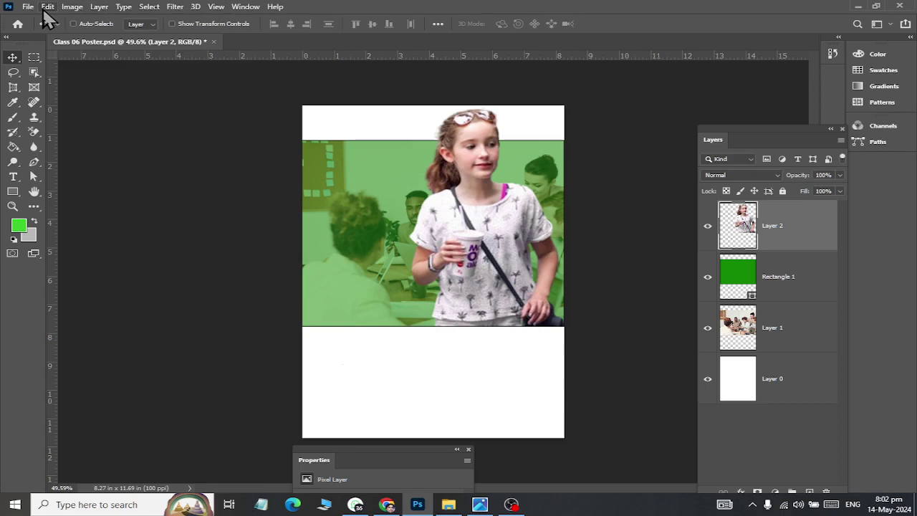
# Flip the cut-out girl on Layer 2 horizontally, cancelling a trial rotation so she stays unrotated.
pyautogui.click(44, 9)
pyautogui.moveTo(92, 331)
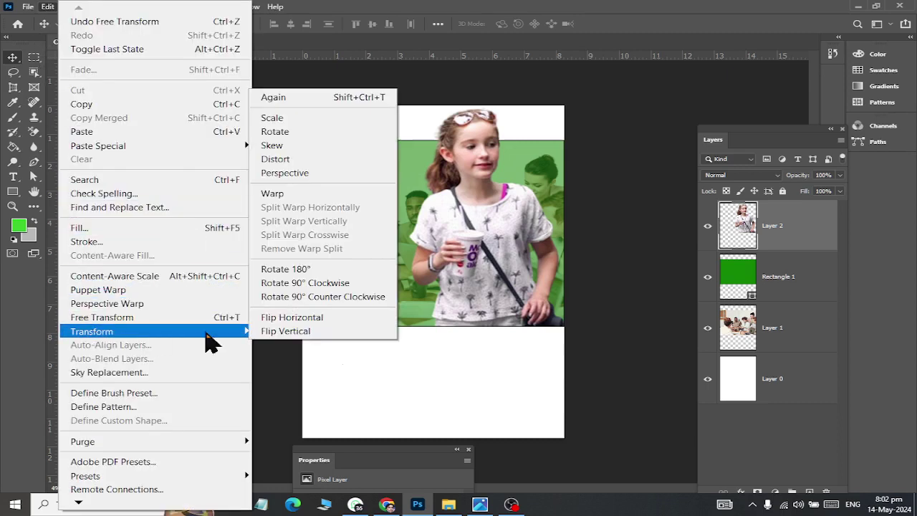
pyautogui.click(341, 320)
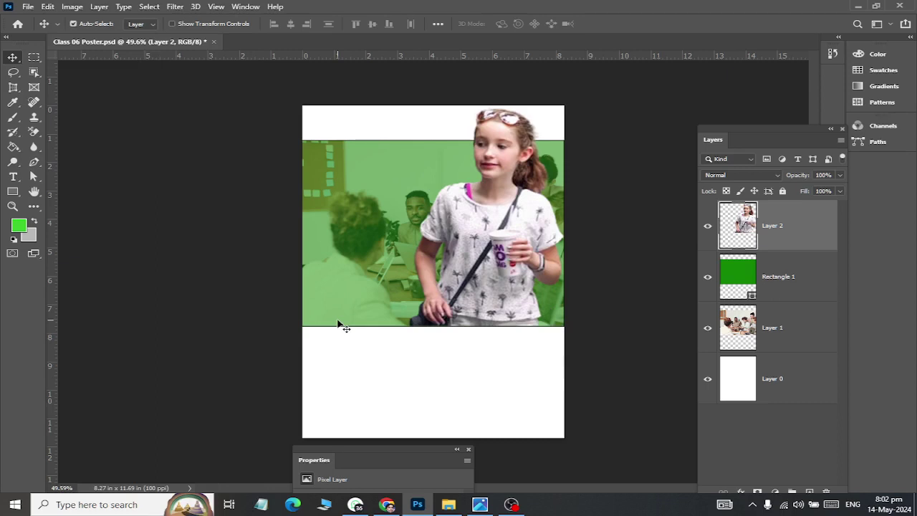
pyautogui.hotkey('ctrl', 't')
pyautogui.moveTo(566, 342); pyautogui.dragTo(600, 322)
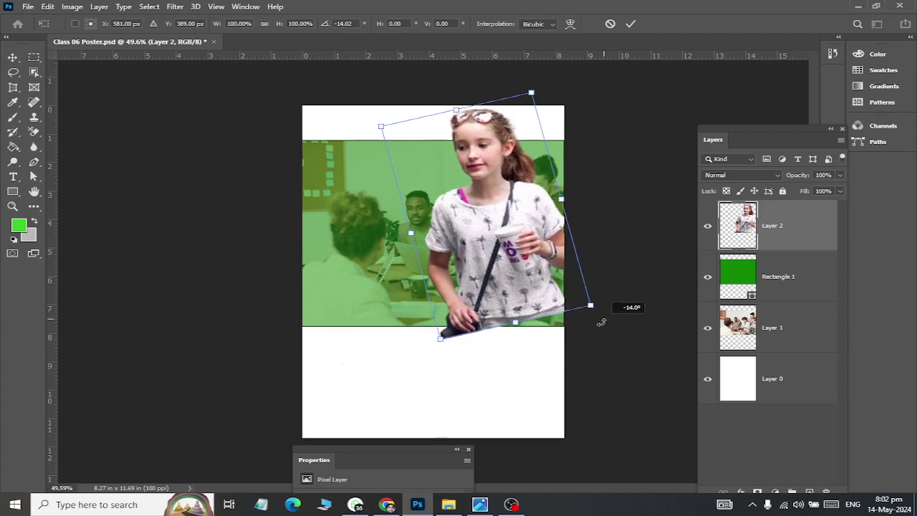
pyautogui.moveTo(487, 277); pyautogui.dragTo(526, 276)
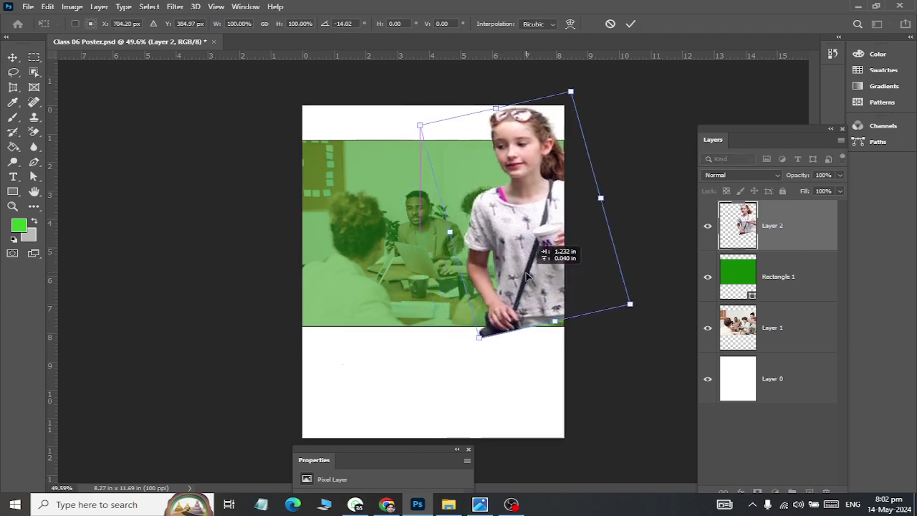
pyautogui.press('Escape')
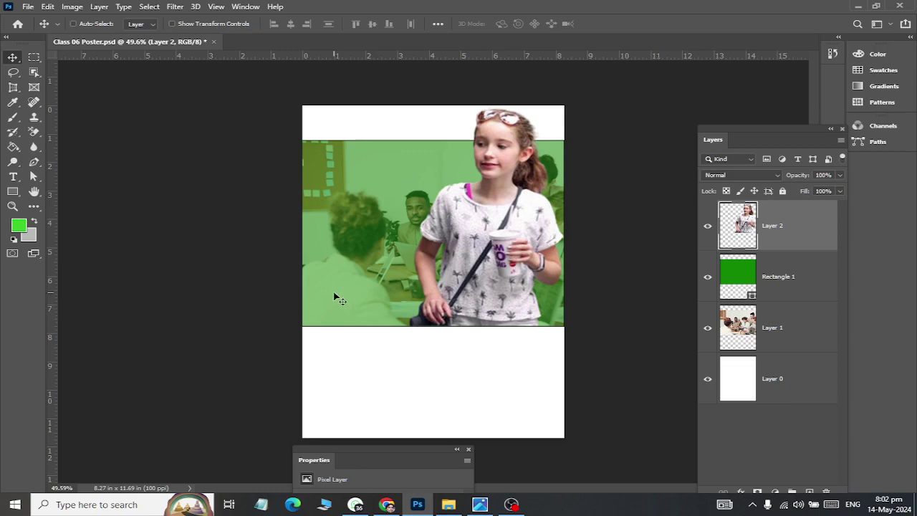
# Save the poster, narrow Layer 2's girl to 84.15% width, and bring up PUMFLET02.jpg.
pyautogui.hotkey('ctrl', 's')
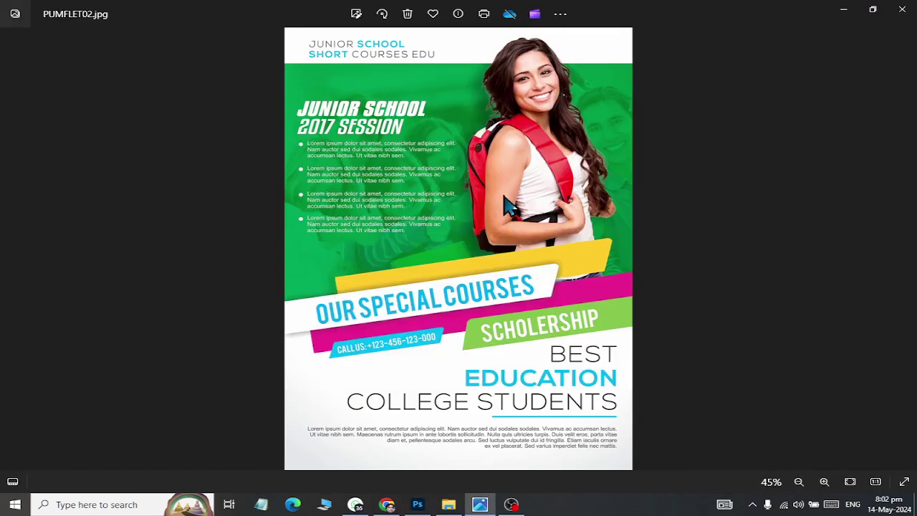
pyautogui.hotkey('ctrl', 't')
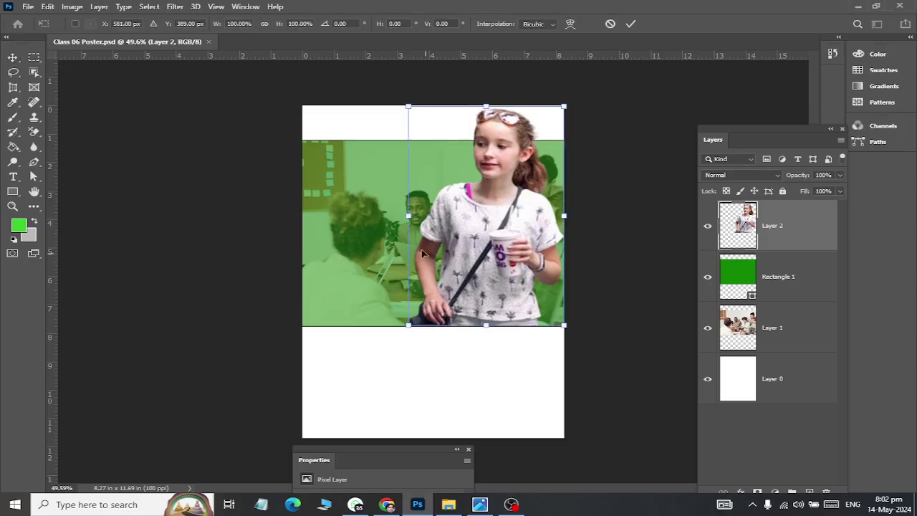
pyautogui.moveTo(406, 215); pyautogui.dragTo(434, 214)
pyautogui.click(13, 58)
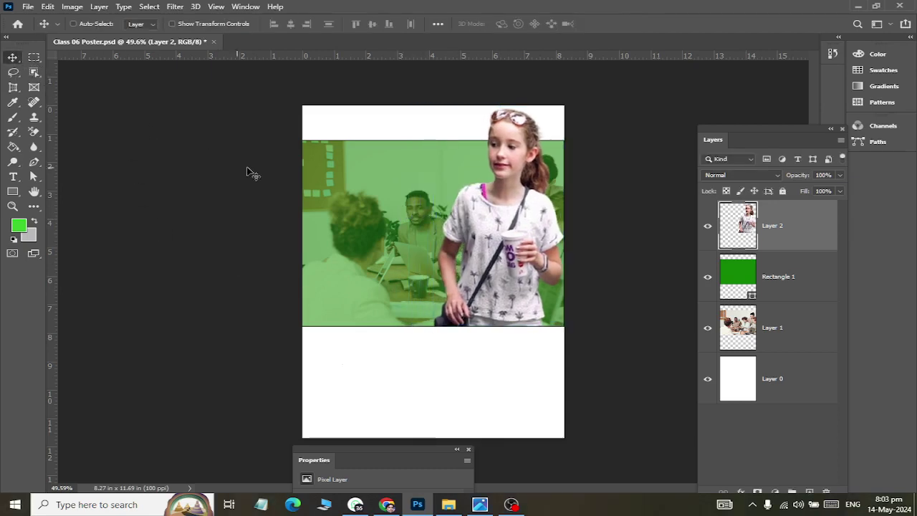
pyautogui.hotkey('alt', 'Tab')
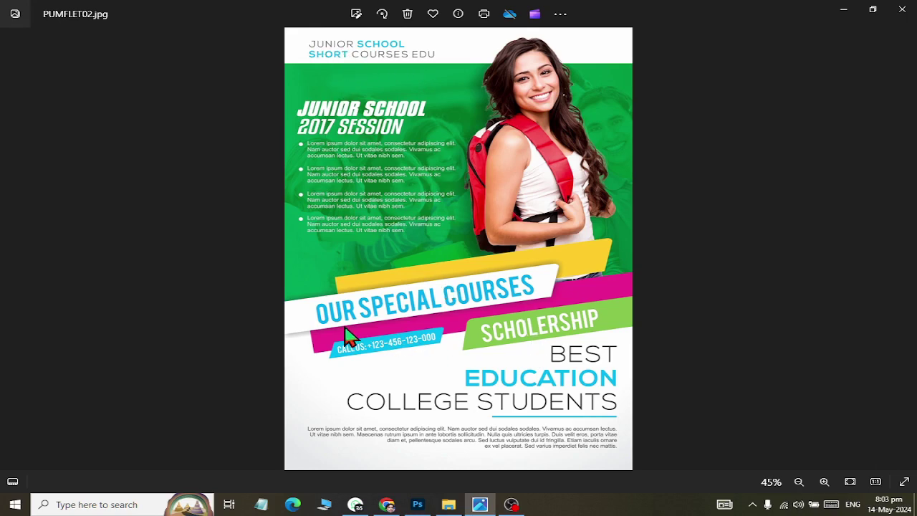
# Zoom into the flyer's angled coloured banners in Photos, then return to the poster.
pyautogui.scroll(2, 348, 334)
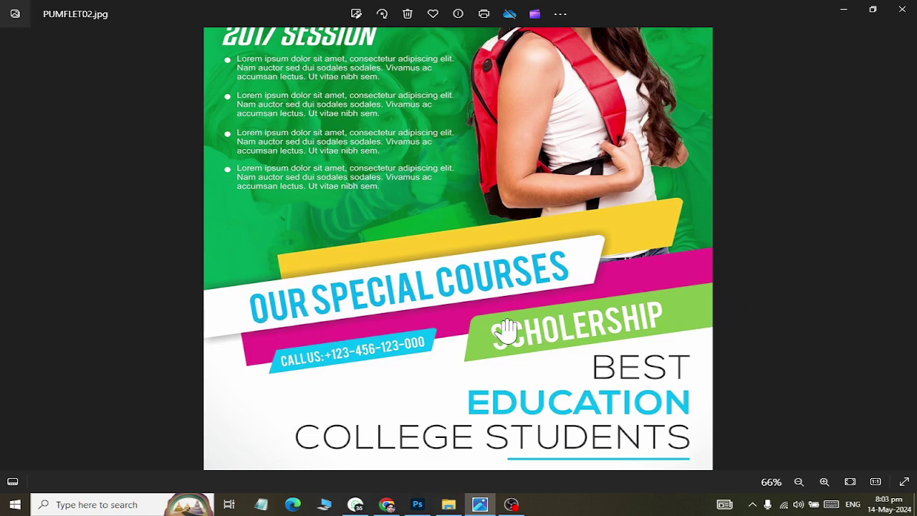
pyautogui.hotkey('alt', 'Tab')
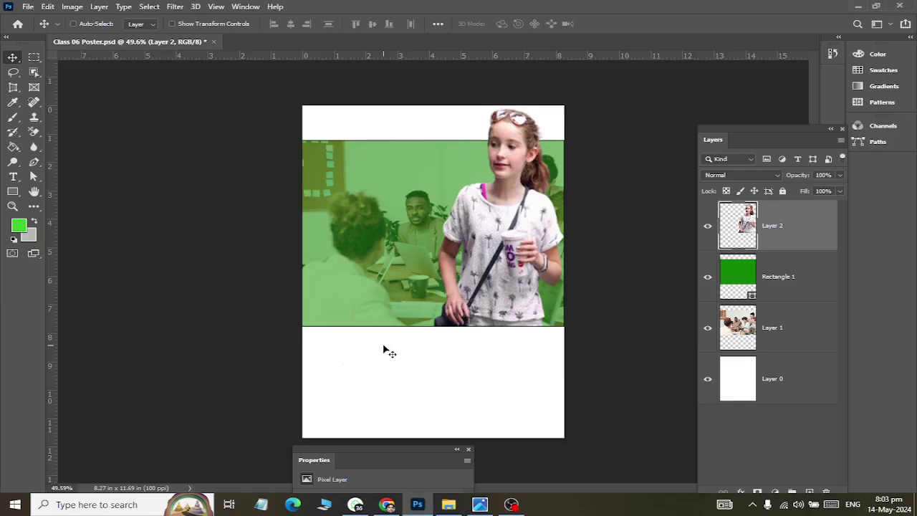
# Draw a 466 × 92 px Rectangle 2 shape across the lower band of the photo.
pyautogui.click(12, 191)
pyautogui.rightClick(13, 191)
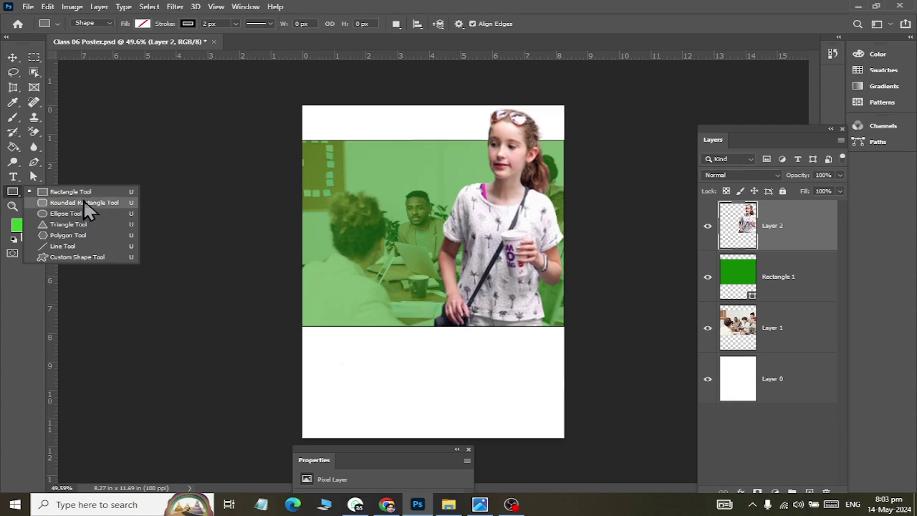
pyautogui.hotkey('alt', 'Tab')
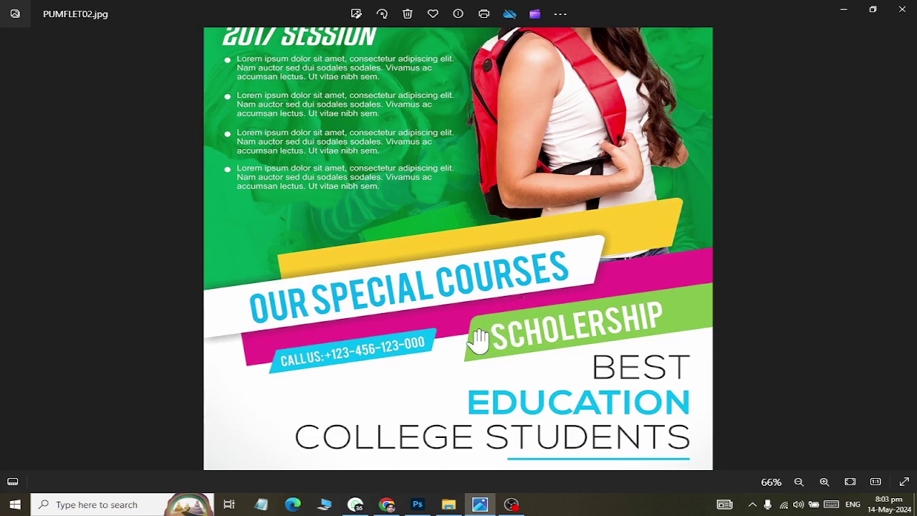
pyautogui.hotkey('alt', 'Tab')
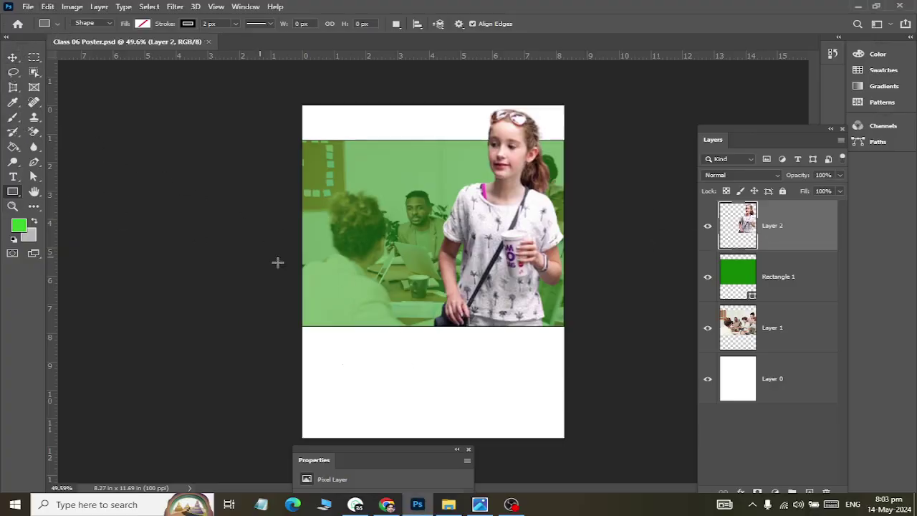
pyautogui.moveTo(353, 282); pyautogui.dragTo(495, 312)
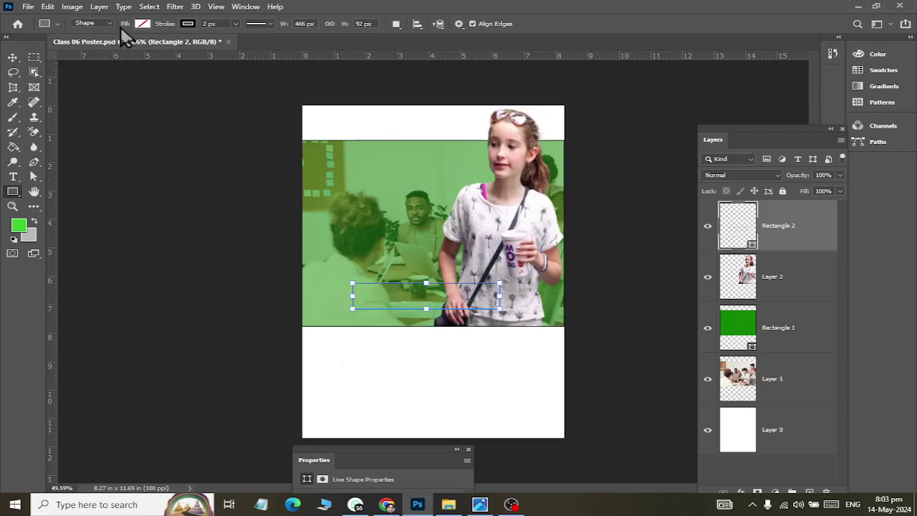
# Fill Rectangle 2 with bright yellow #ffe00f using the Color Picker.
pyautogui.click(142, 23)
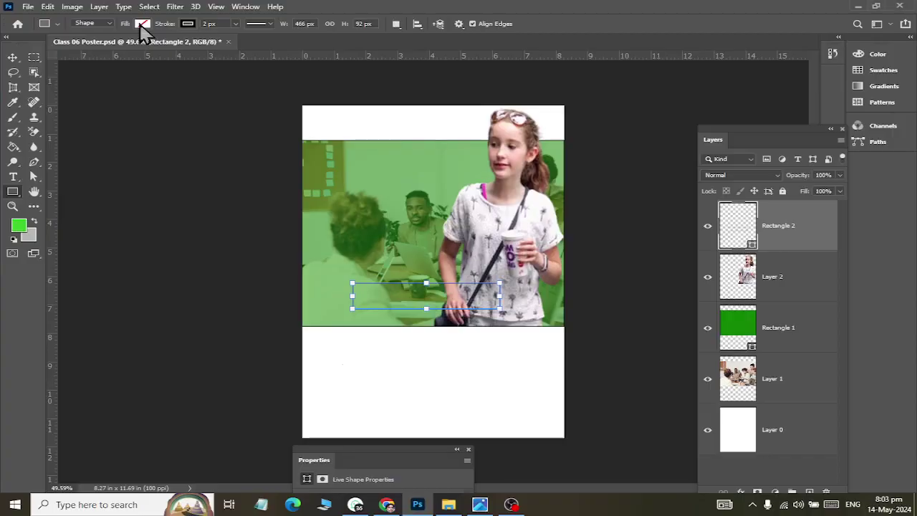
pyautogui.click(142, 26)
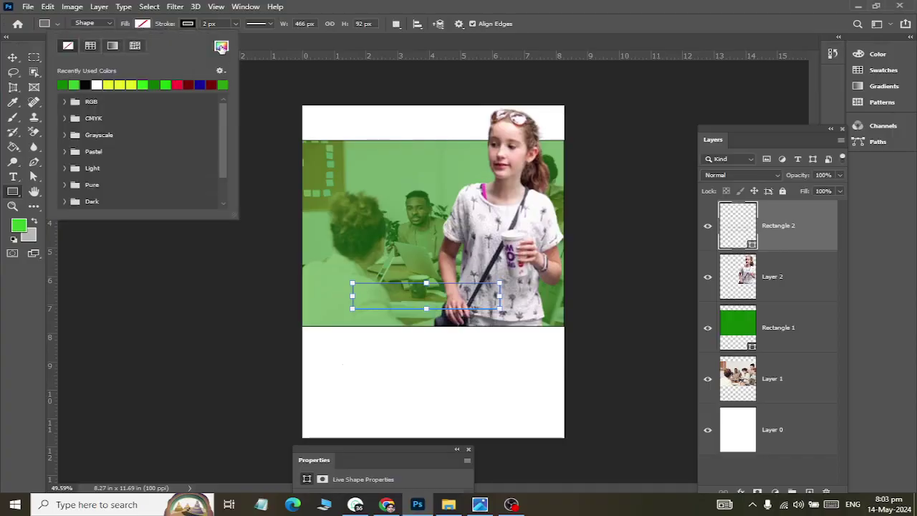
pyautogui.click(220, 47)
pyautogui.moveTo(601, 292); pyautogui.dragTo(603, 312)
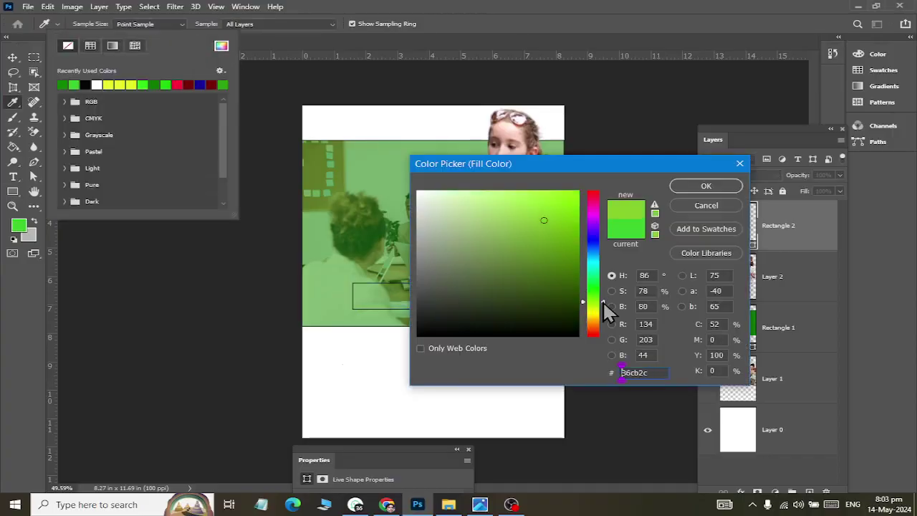
pyautogui.moveTo(553, 229); pyautogui.dragTo(569, 190)
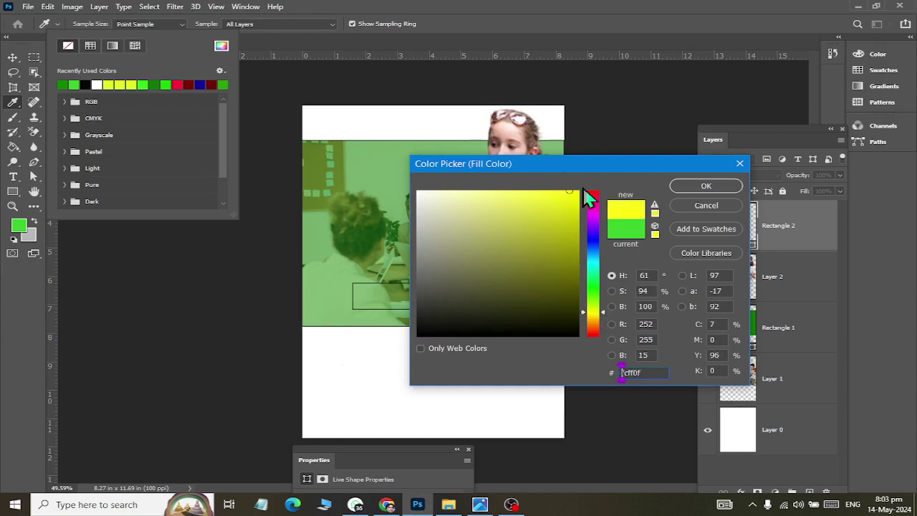
pyautogui.click(604, 313)
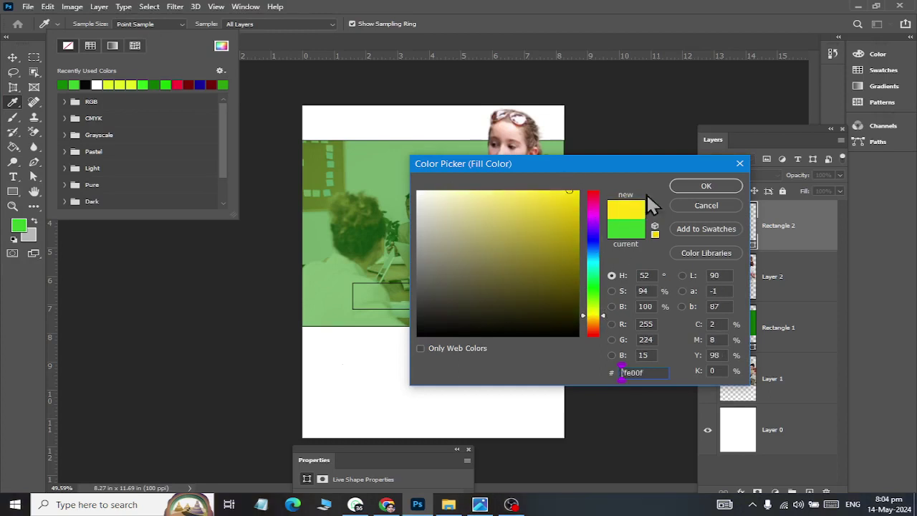
pyautogui.click(704, 189)
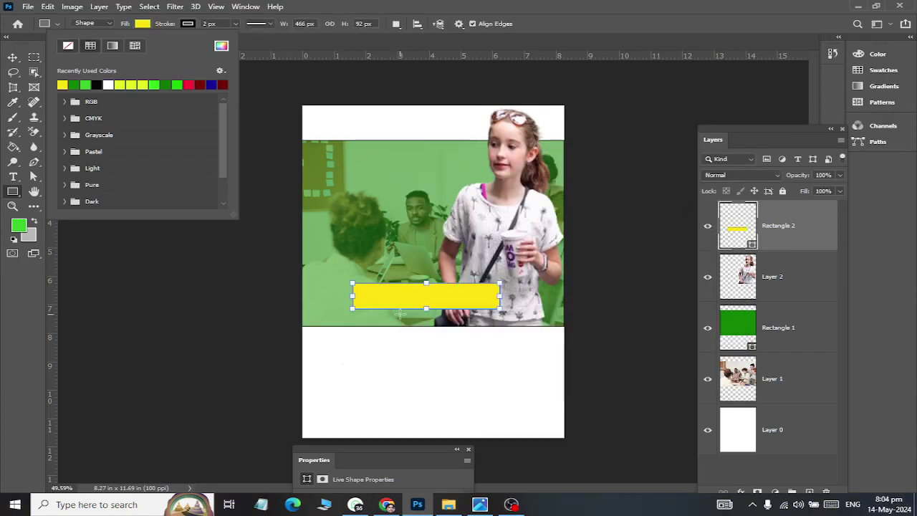
pyautogui.scroll(5, 418, 295)
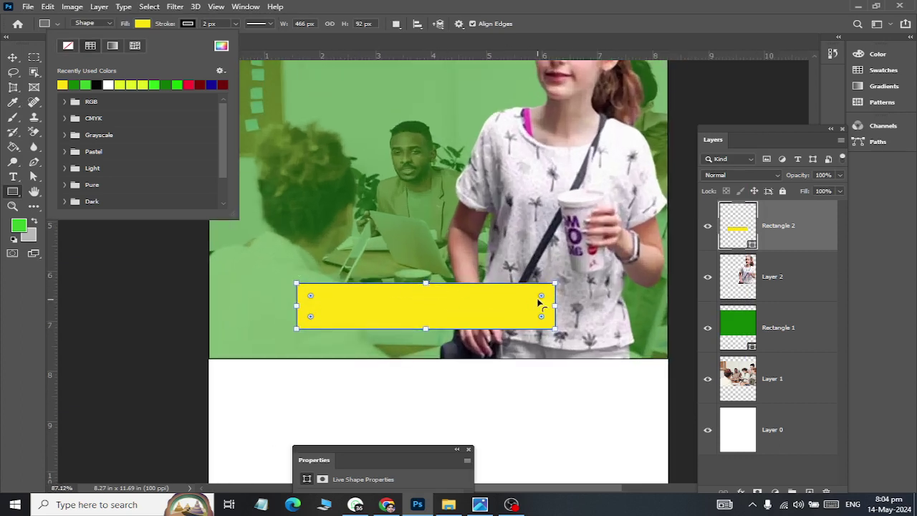
# Give the yellow banner's top-right corner a 0.450 in radius, undoing an accidental pill shape.
pyautogui.click(538, 297)
pyautogui.moveTo(540, 296); pyautogui.dragTo(543, 300)
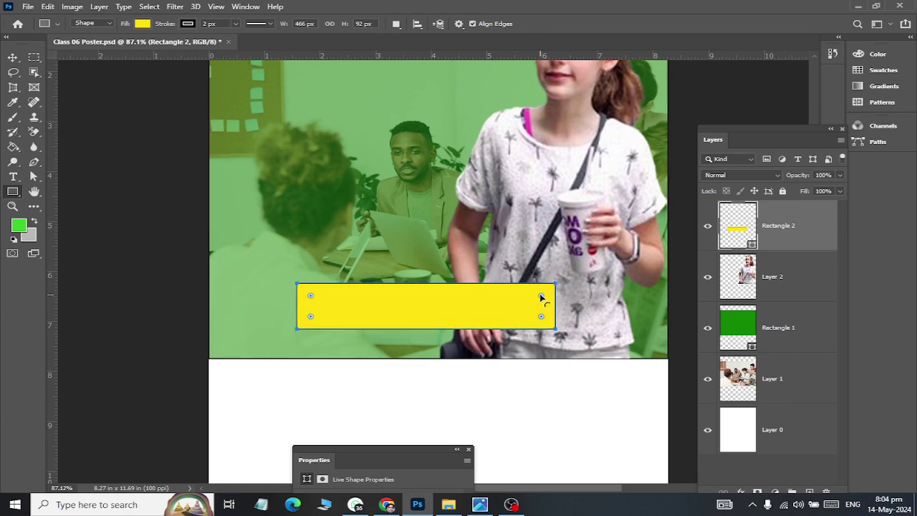
pyautogui.moveTo(541, 297); pyautogui.dragTo(525, 304)
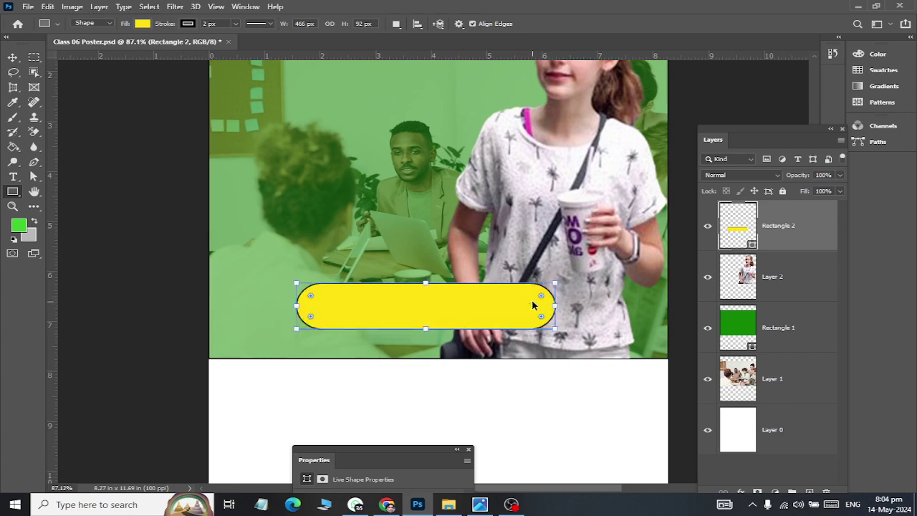
pyautogui.hotkey('ctrl', 'z')
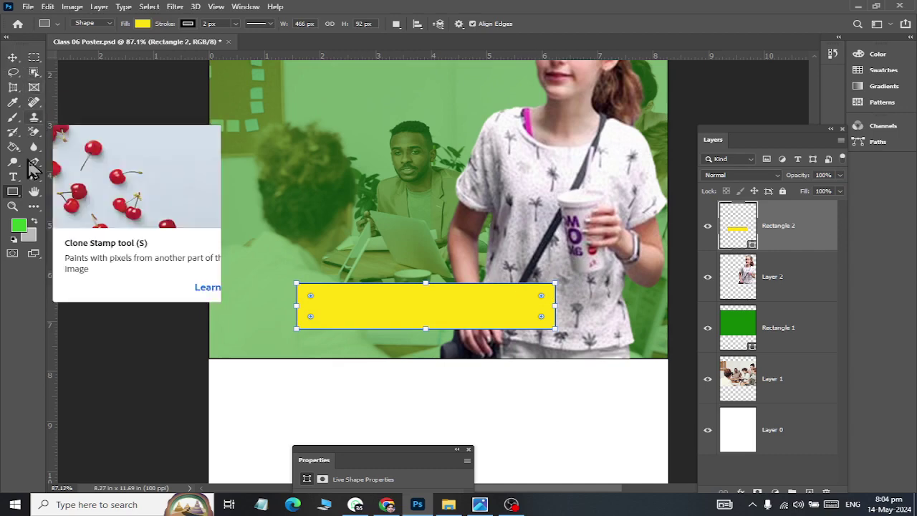
pyautogui.click(34, 176)
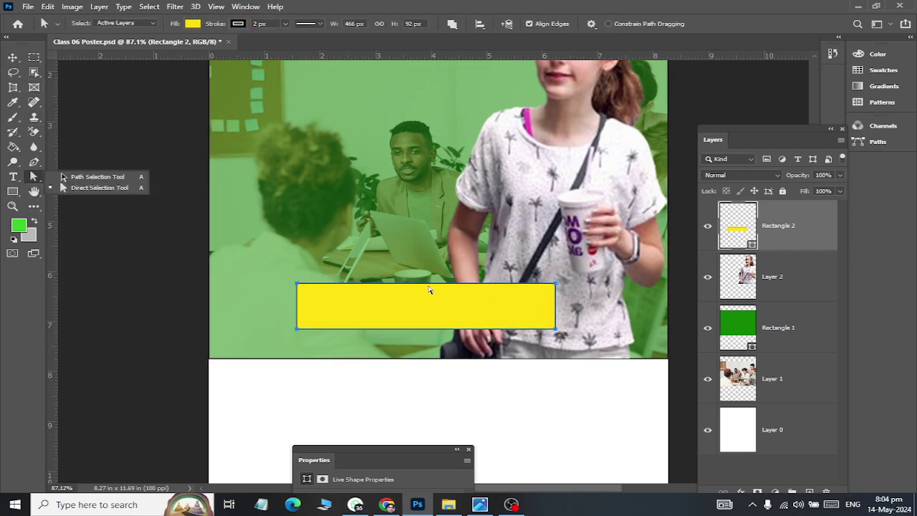
pyautogui.click(82, 188)
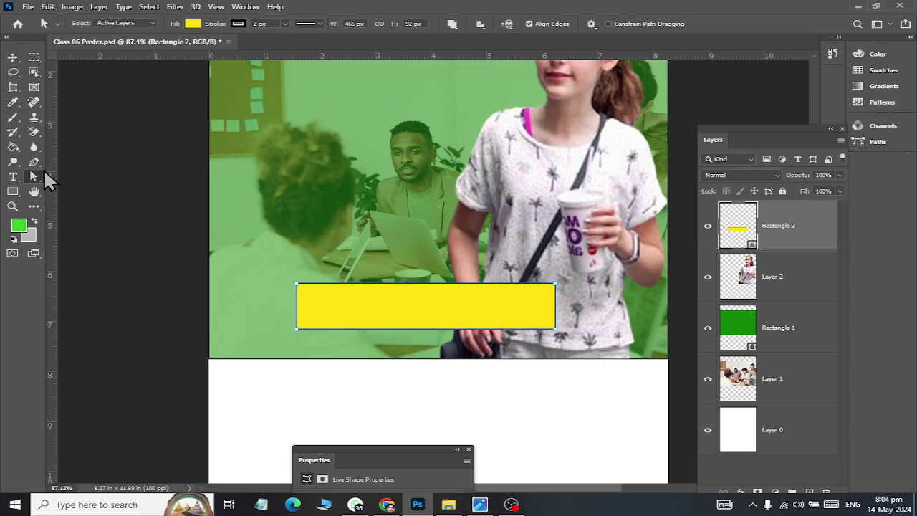
pyautogui.moveTo(536, 309); pyautogui.dragTo(527, 306)
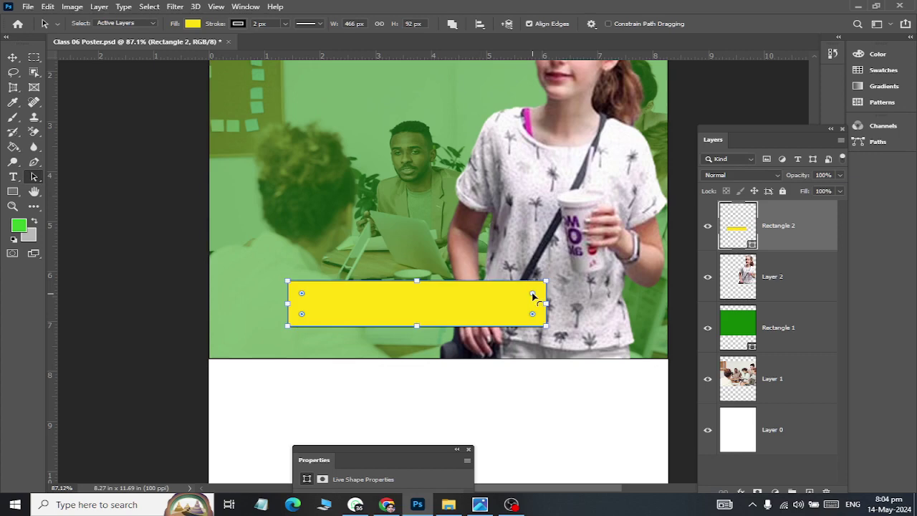
pyautogui.moveTo(532, 294); pyautogui.dragTo(521, 303)
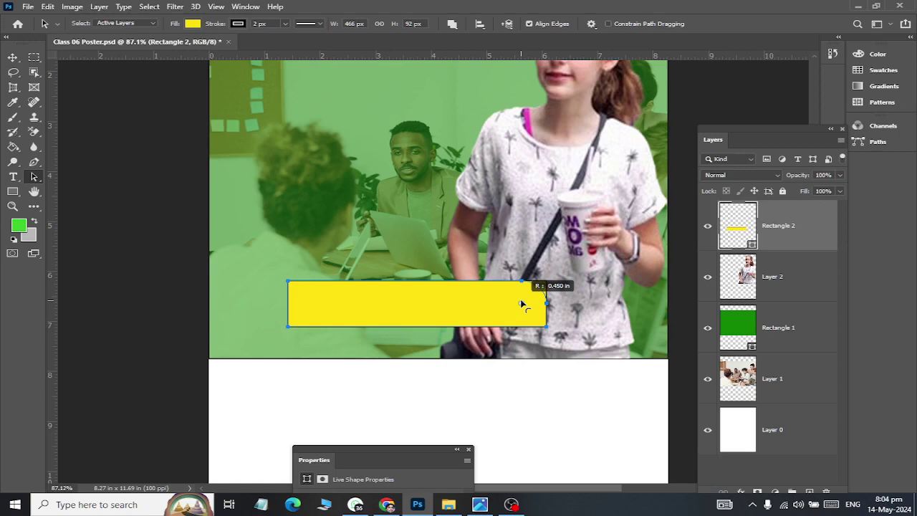
pyautogui.moveTo(520, 301); pyautogui.dragTo(520, 301)
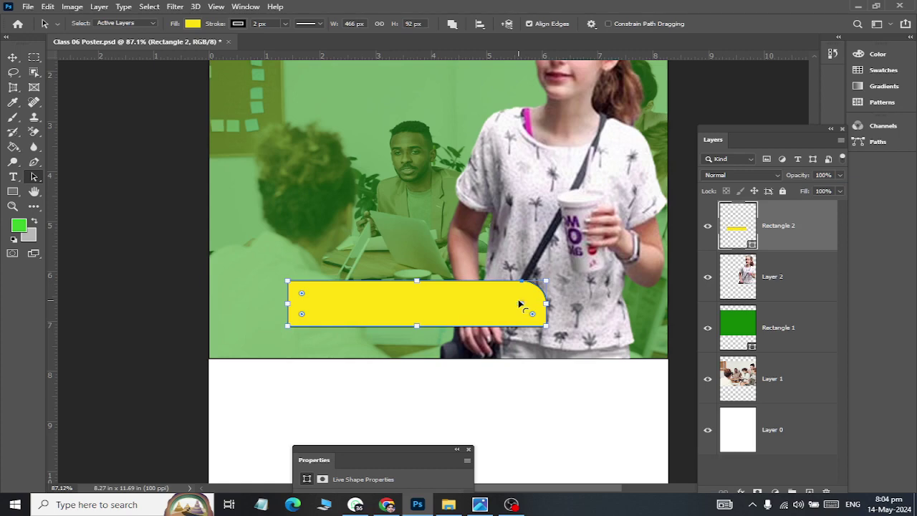
# Set the yellow banner's stroke to No Color.
pyautogui.click(238, 24)
pyautogui.click(163, 45)
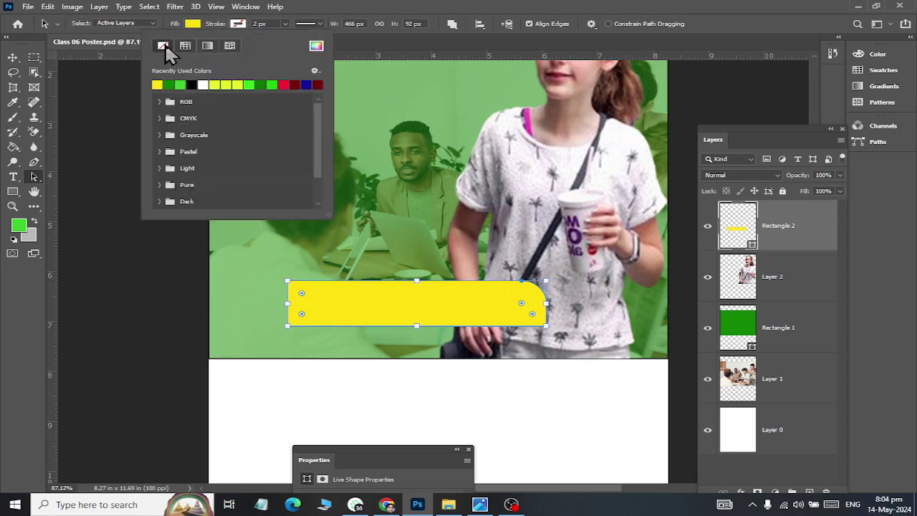
pyautogui.click(12, 57)
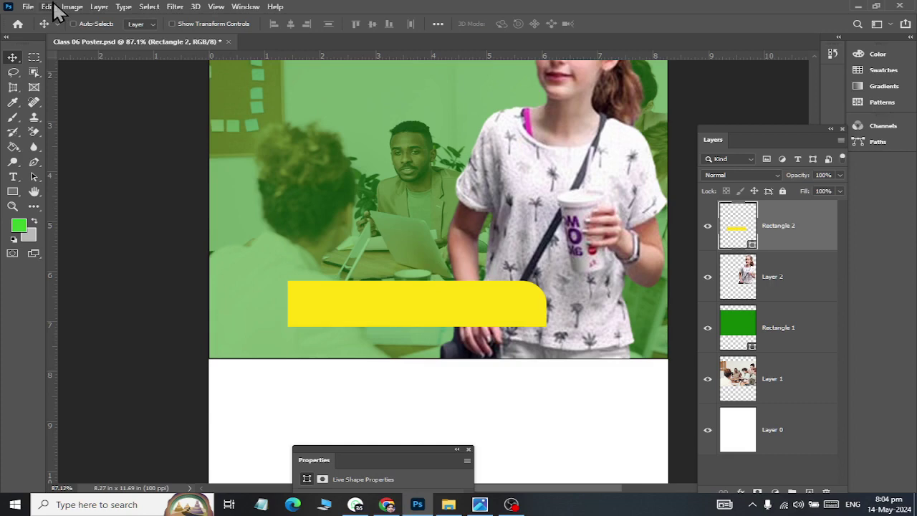
# Taper the banner's right end inward with a Perspective transform.
pyautogui.click(51, 7)
pyautogui.moveTo(92, 331)
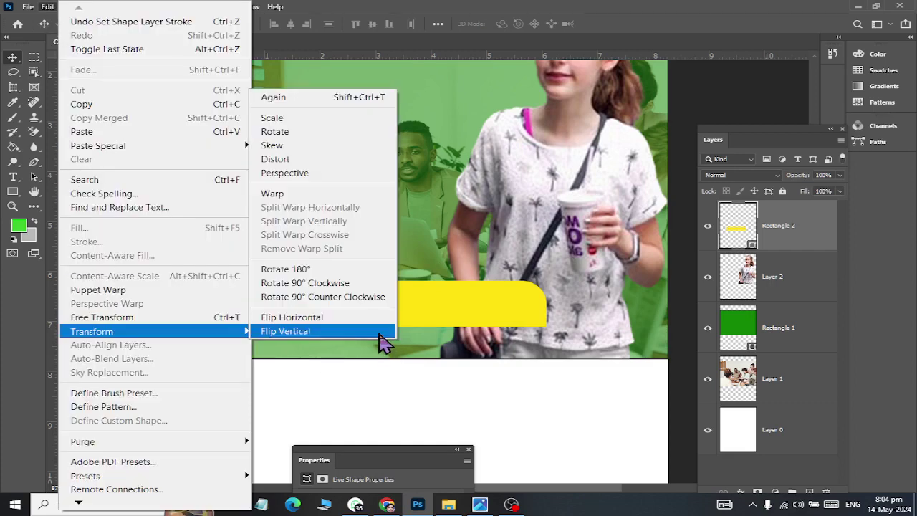
pyautogui.click(352, 174)
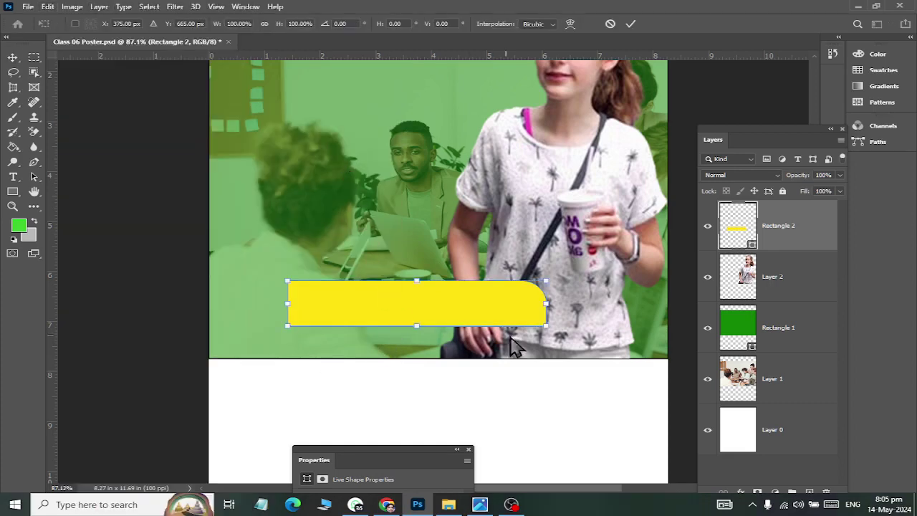
pyautogui.moveTo(547, 329); pyautogui.dragTo(506, 327)
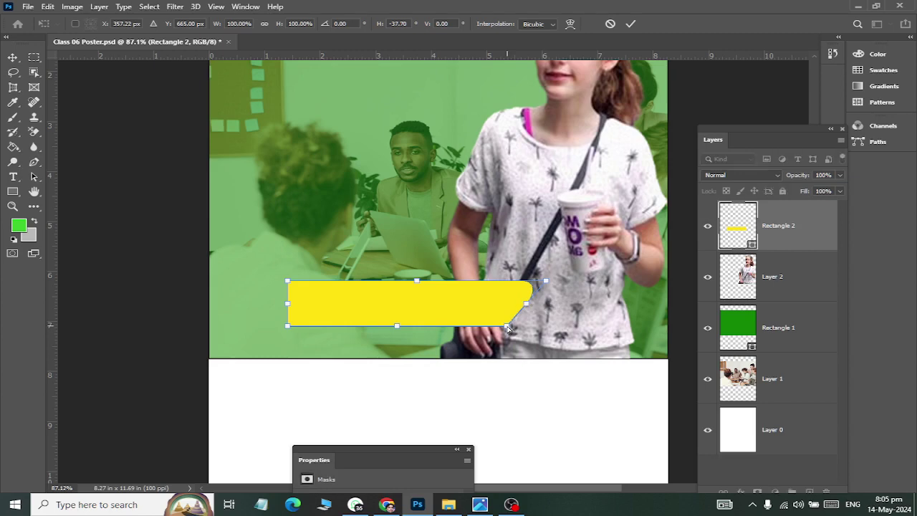
pyautogui.click(12, 57)
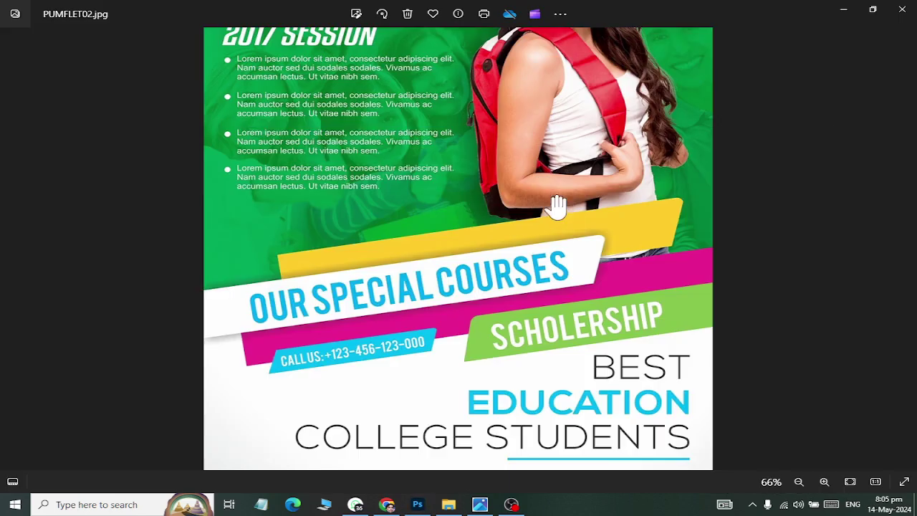
pyautogui.hotkey('alt', 'Tab')
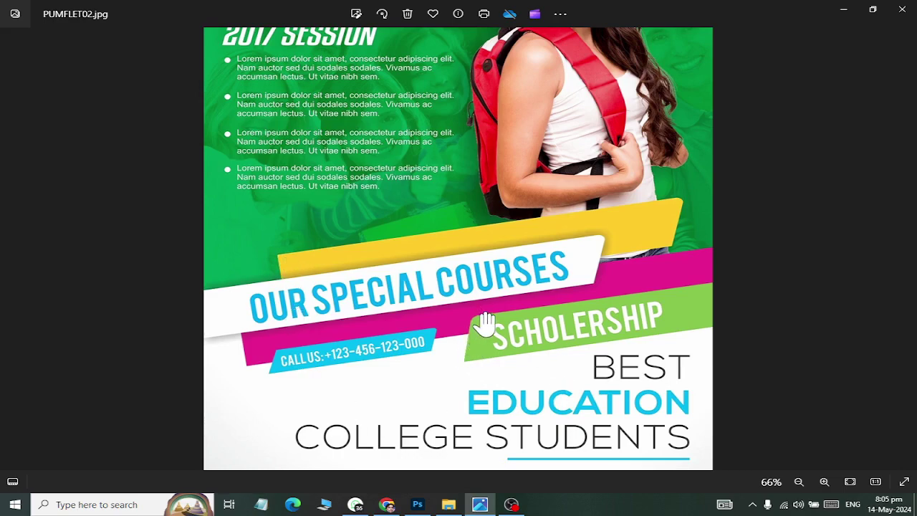
pyautogui.hotkey('alt', 'Tab')
# Flatten the banner to about 81.05% height, comparing against the reference poster.
pyautogui.hotkey('ctrl', 't')
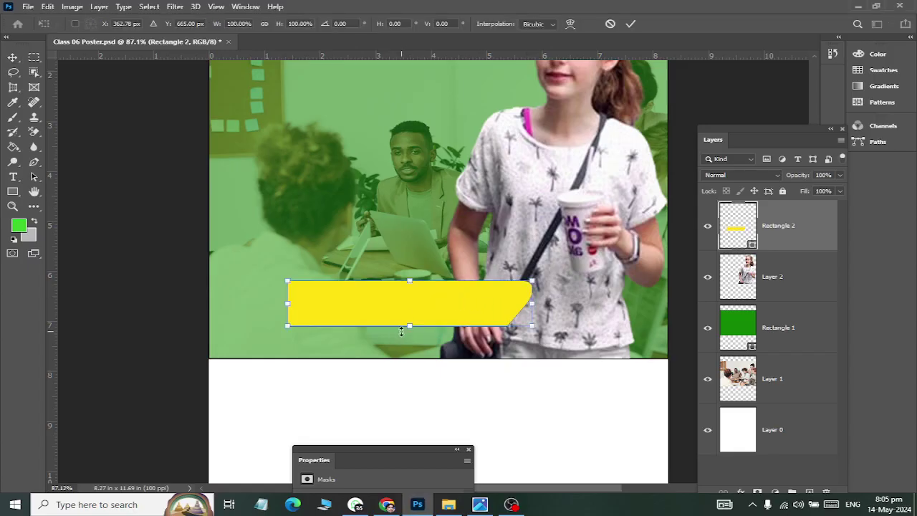
pyautogui.moveTo(410, 325); pyautogui.dragTo(410, 319)
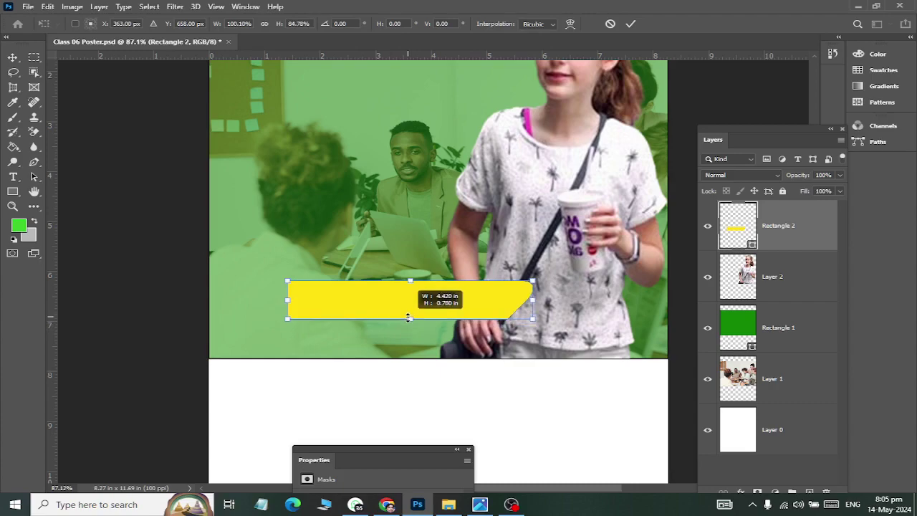
pyautogui.hotkey('alt', 'Tab')
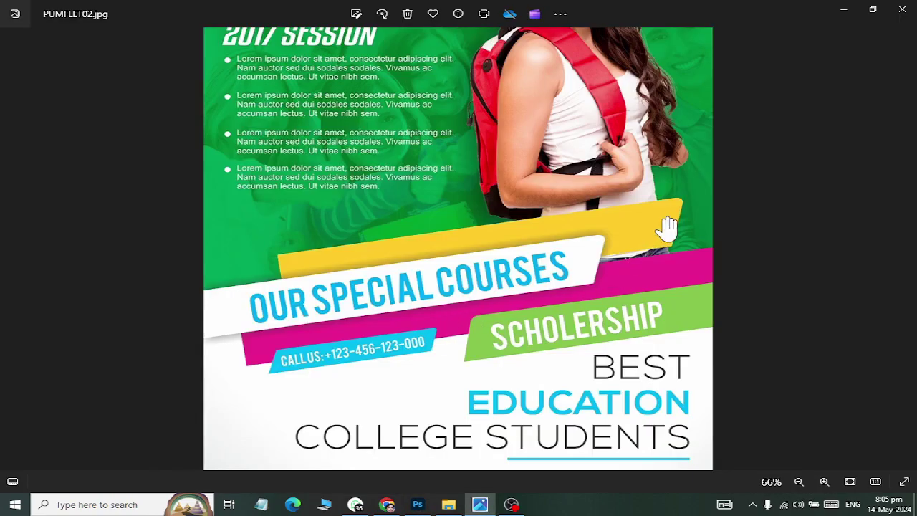
pyautogui.hotkey('alt', 'Tab')
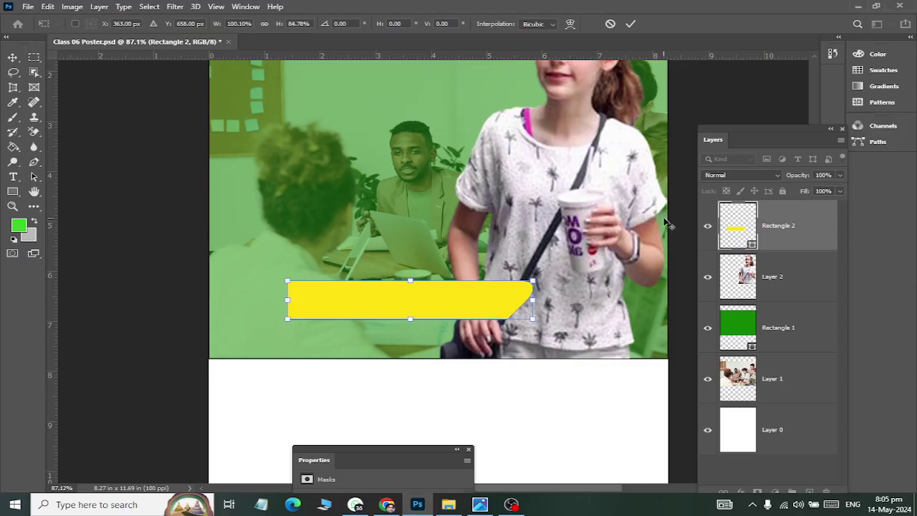
pyautogui.hotkey('alt', 'Tab')
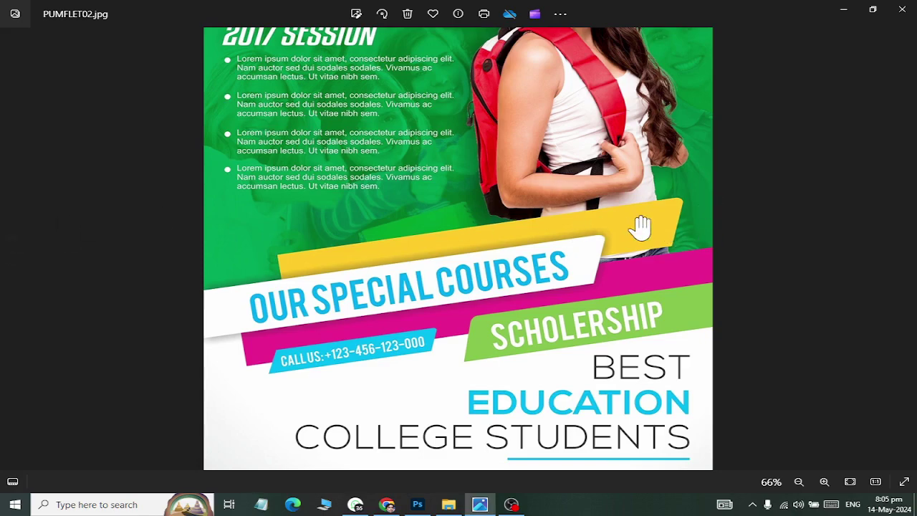
pyautogui.hotkey('alt', 'Tab')
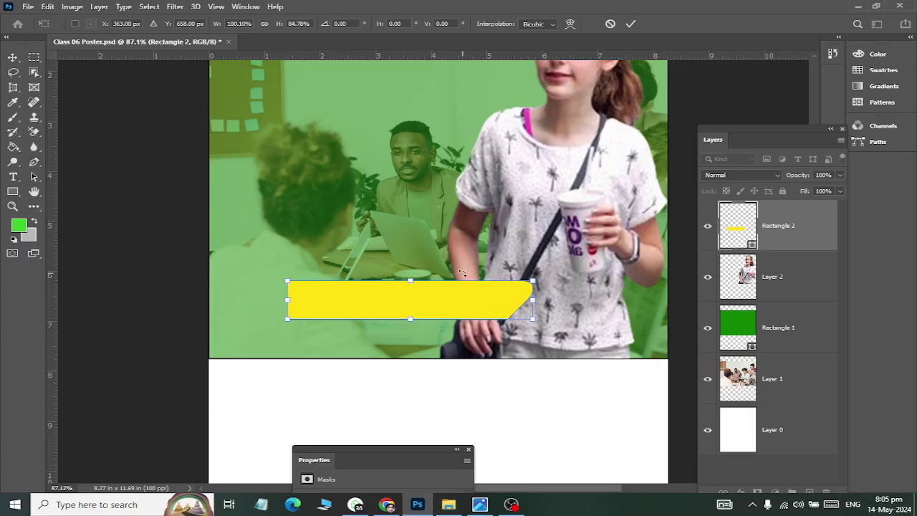
# Widen the banner to 141.46%, tilt it -9° upward, and position it along the photo bottom.
pyautogui.moveTo(558, 298)
pyautogui.mouseDown()
pyautogui.moveTo(629, 308)
pyautogui.moveTo(626, 301)
pyautogui.mouseUp()
pyautogui.moveTo(492, 299); pyautogui.dragTo(499, 316)
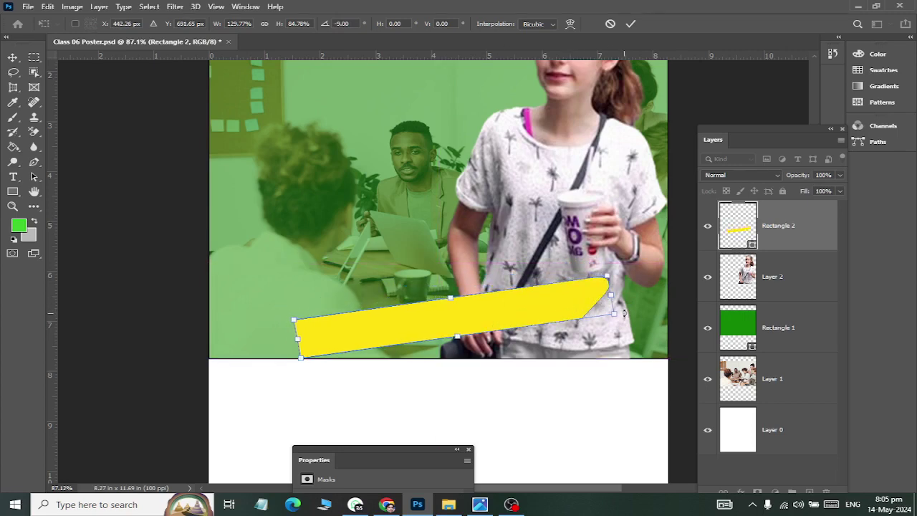
pyautogui.moveTo(616, 313); pyautogui.dragTo(644, 308)
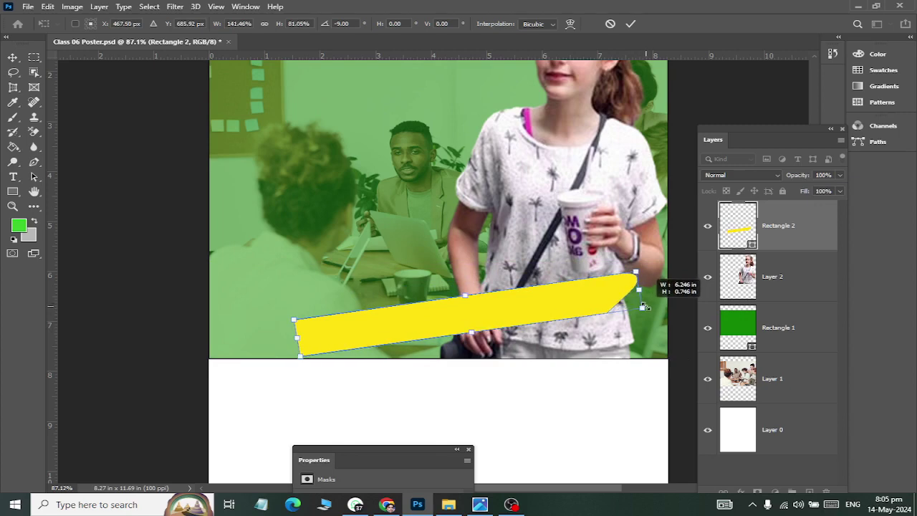
pyautogui.moveTo(542, 311); pyautogui.dragTo(522, 318)
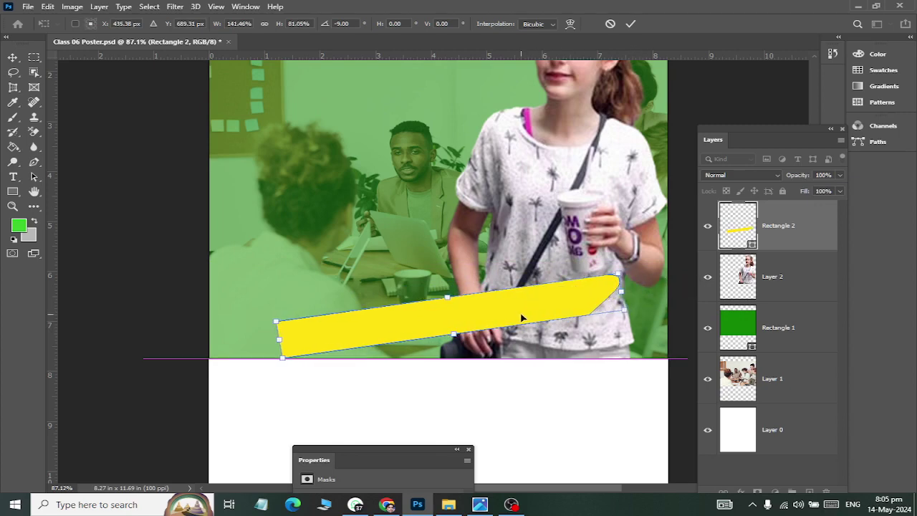
pyautogui.hotkey('alt', 'Tab')
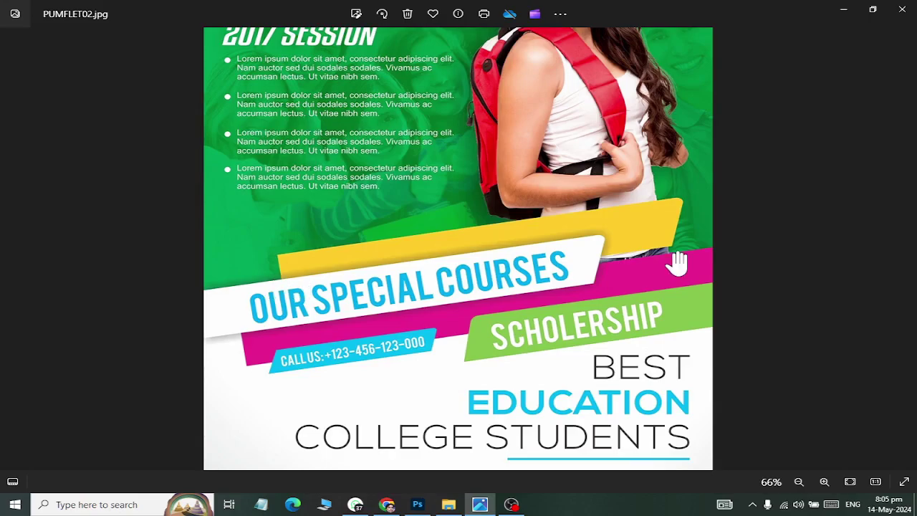
pyautogui.hotkey('alt', 'Tab')
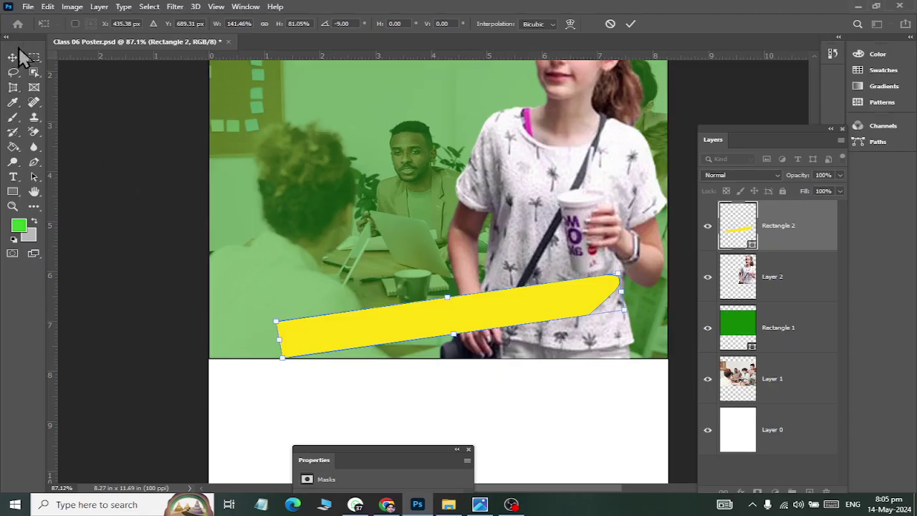
pyautogui.press('Return')
pyautogui.hotkey('alt', 'Tab')
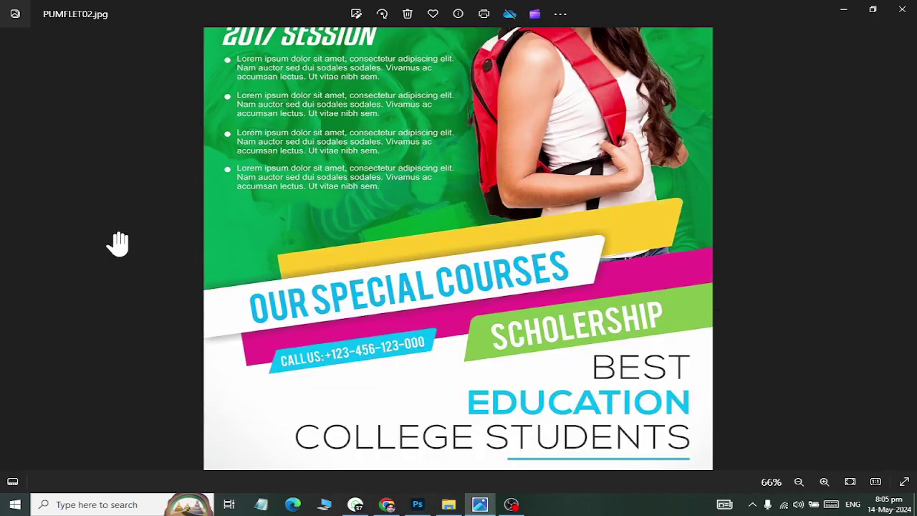
pyautogui.hotkey('alt', 'Tab')
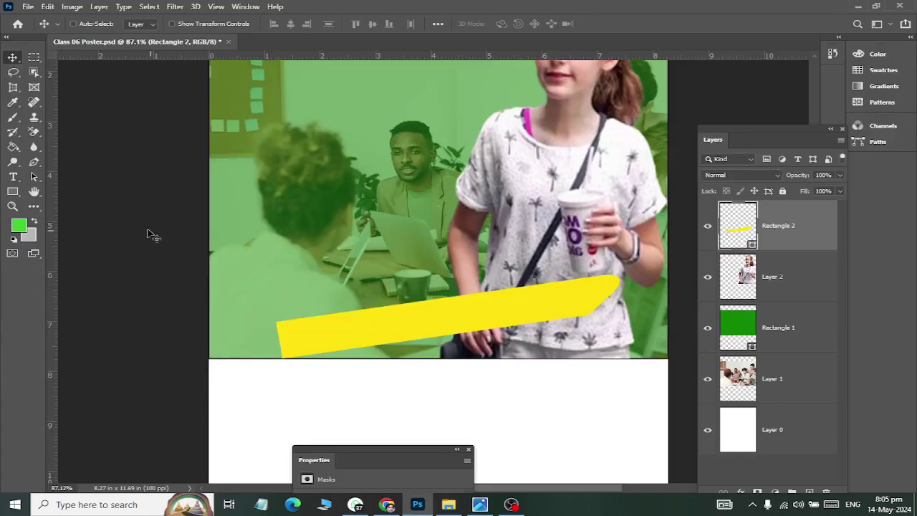
# Change Rectangle 2's fill colour to hex ffde00.
pyautogui.doubleClick(743, 242)
pyautogui.write('ffde01')
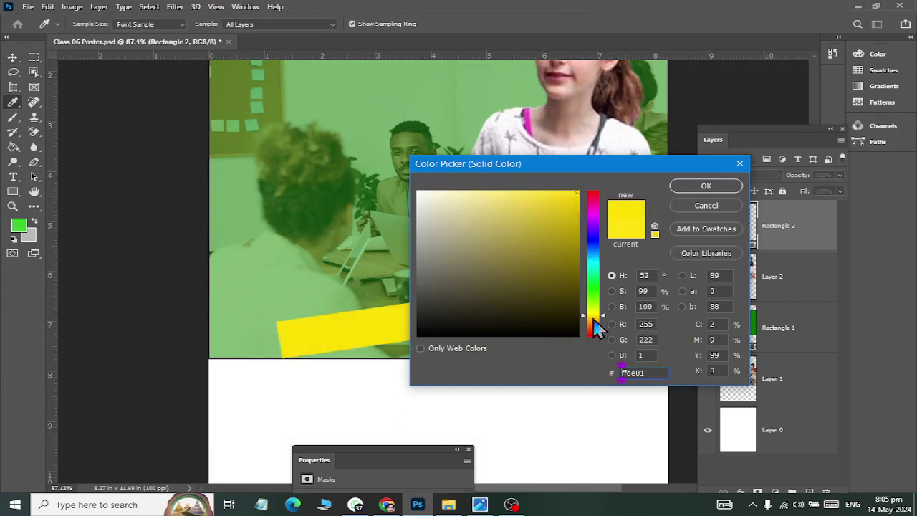
pyautogui.doubleClick(623, 373)
pyautogui.write('f3d71c')
pyautogui.doubleClick(634, 372)
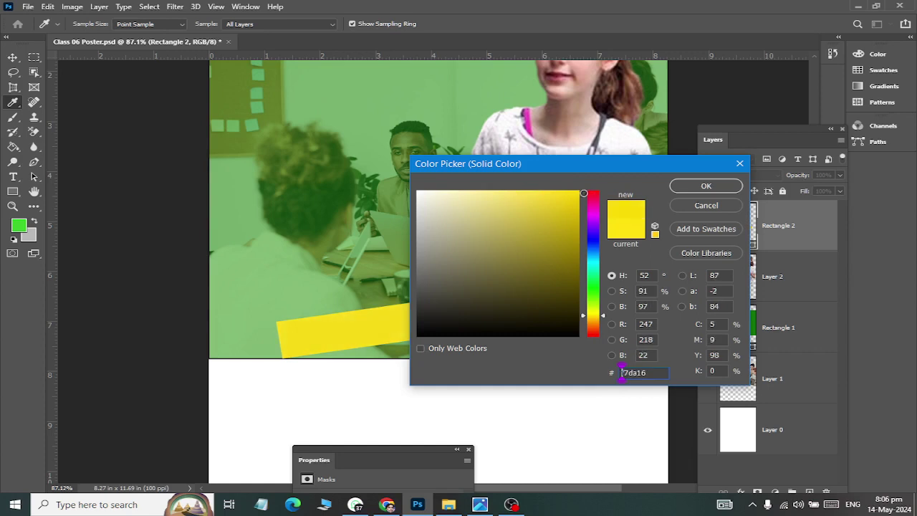
pyautogui.write('ffde00')
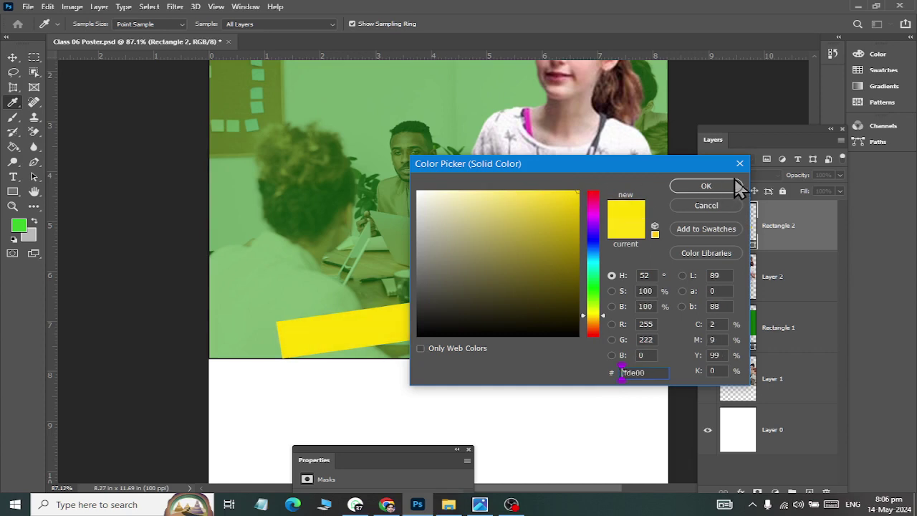
pyautogui.click(725, 185)
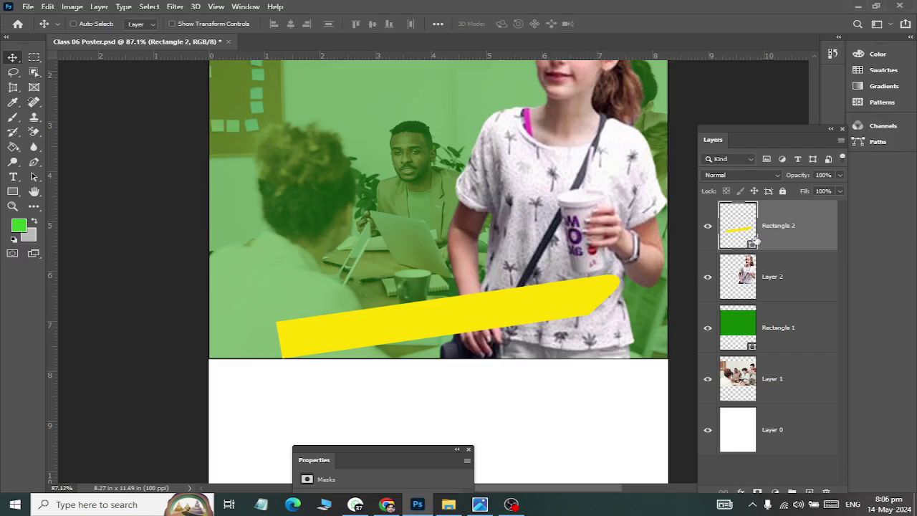
# Duplicate the yellow banner as Rectangle 2 copy and check the reference poster.
pyautogui.hotkey('ctrl', 'j')
pyautogui.hotkey('alt', 'Tab')
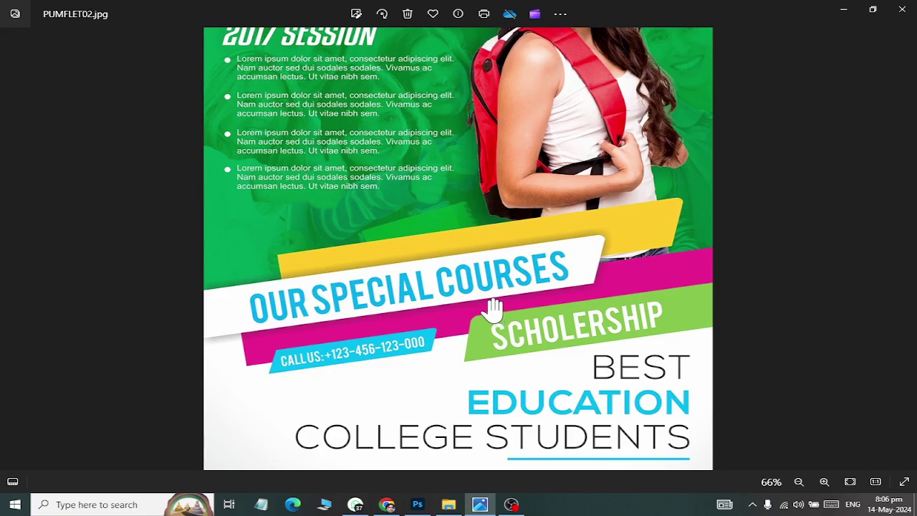
pyautogui.hotkey('alt', 'Tab')
# Move the banner copy down-left to the page edge and widen it slightly to the right.
pyautogui.moveTo(451, 307); pyautogui.dragTo(364, 341)
pyautogui.hotkey('alt', 'Tab')
pyautogui.hotkey('alt', 'Tab')
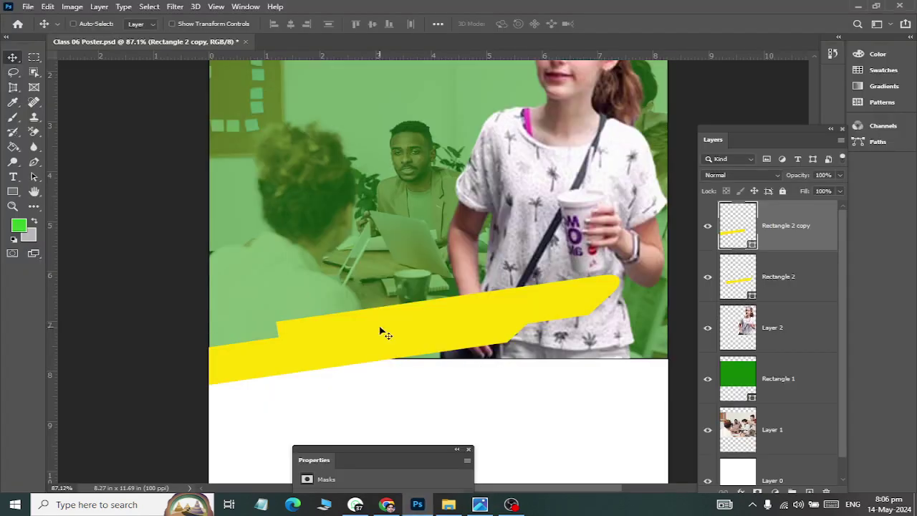
pyautogui.hotkey('ctrl', 't')
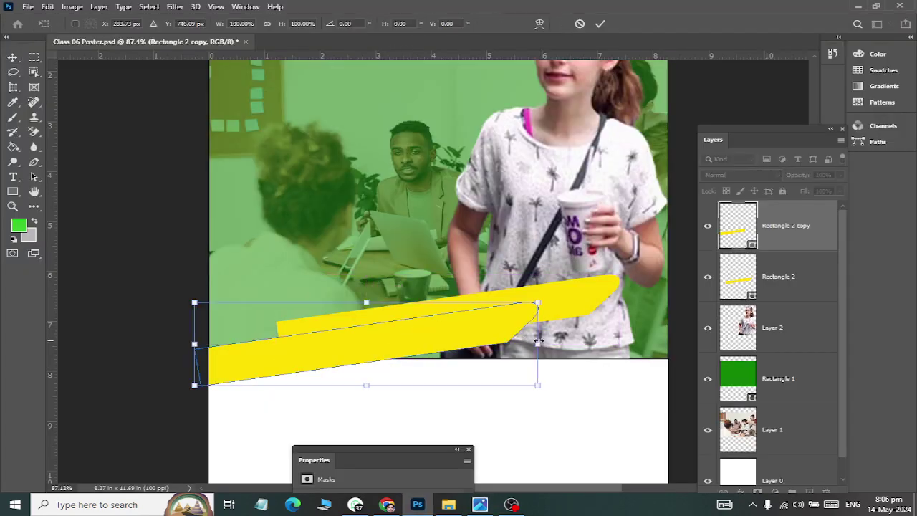
pyautogui.moveTo(538, 342); pyautogui.dragTo(553, 343)
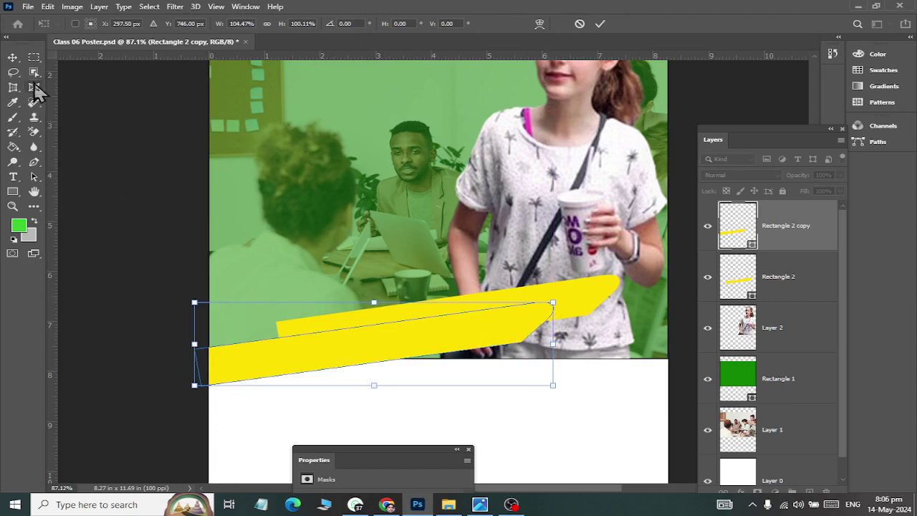
pyautogui.click(12, 57)
pyautogui.moveTo(356, 365); pyautogui.dragTo(372, 369)
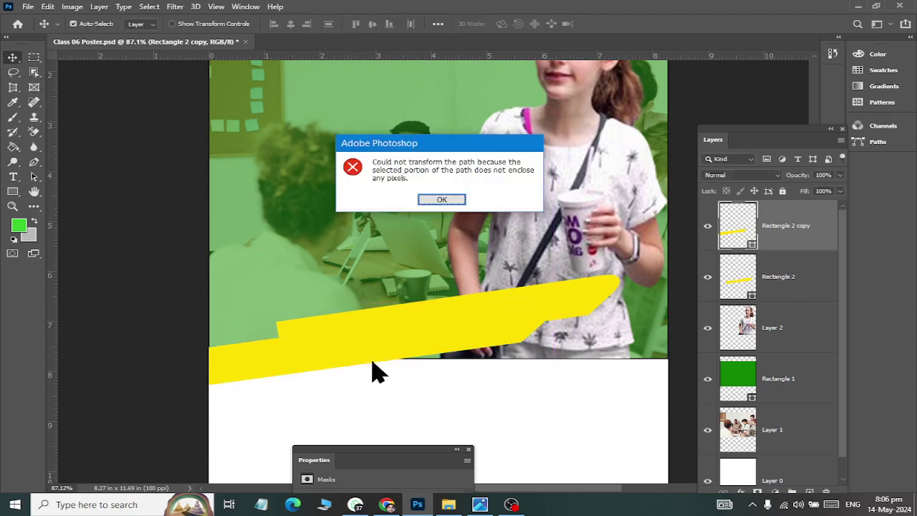
pyautogui.click(438, 200)
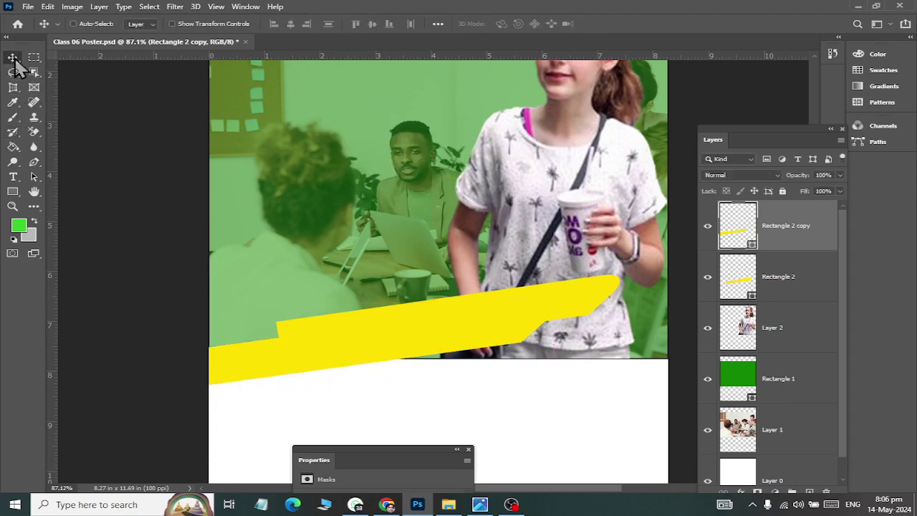
# Stretch the copied yellow band down to about 112.5% height.
pyautogui.hotkey('ctrl', 't')
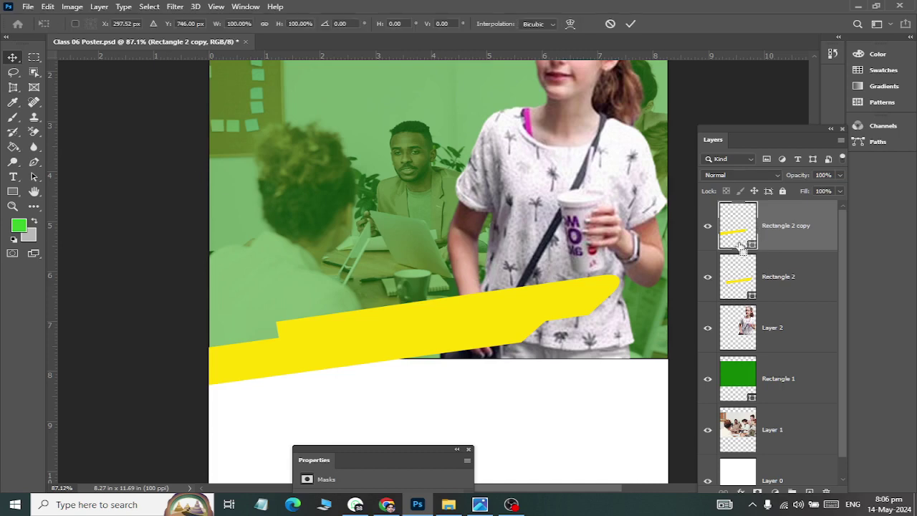
pyautogui.moveTo(377, 389); pyautogui.dragTo(383, 401)
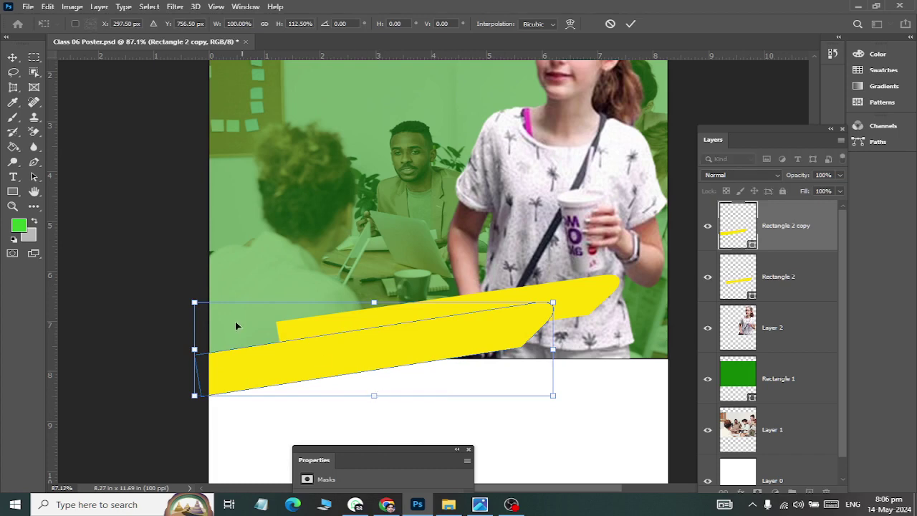
pyautogui.click(13, 58)
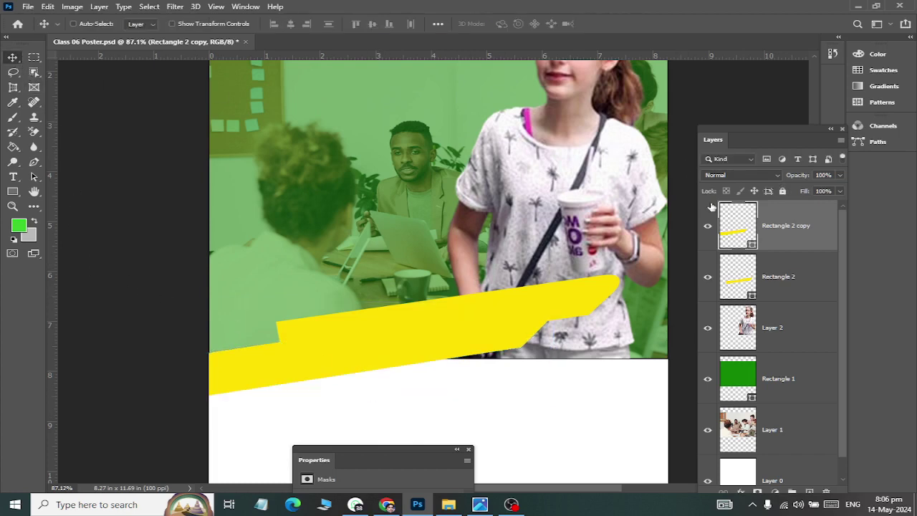
# Fill the copied band Rectangle 2 copy with white (#ffffff).
pyautogui.doubleClick(747, 237)
pyautogui.write('ffffff')
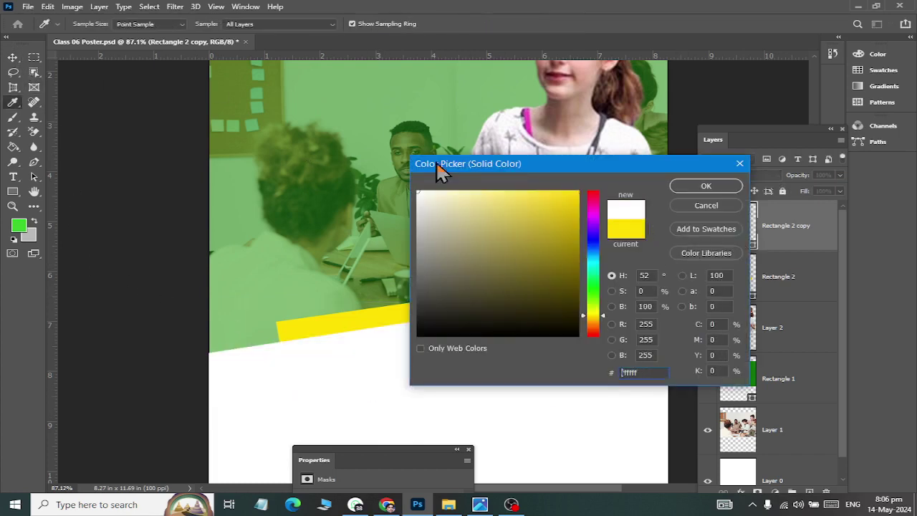
pyautogui.click(704, 187)
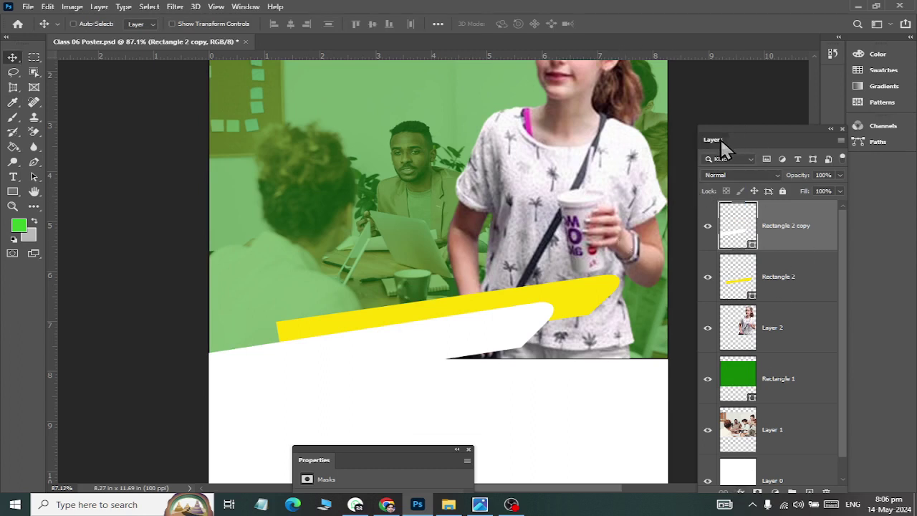
# Add a drop shadow of size 24 to the white band and save the poster.
pyautogui.moveTo(720, 138); pyautogui.dragTo(720, 115)
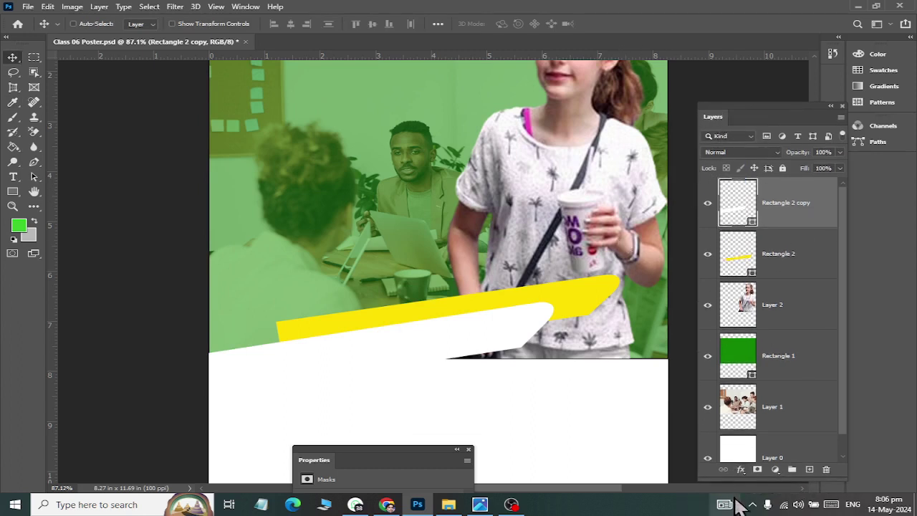
pyautogui.click(739, 469)
pyautogui.click(778, 357)
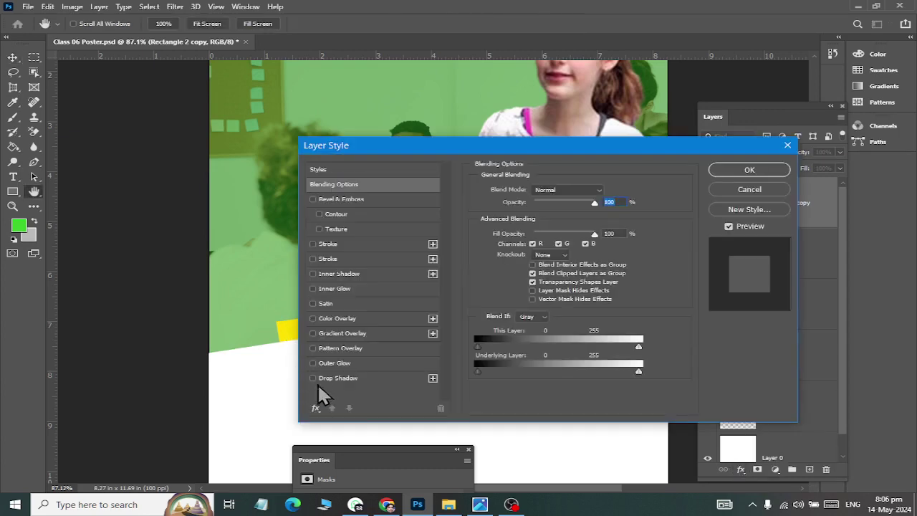
pyautogui.click(313, 378)
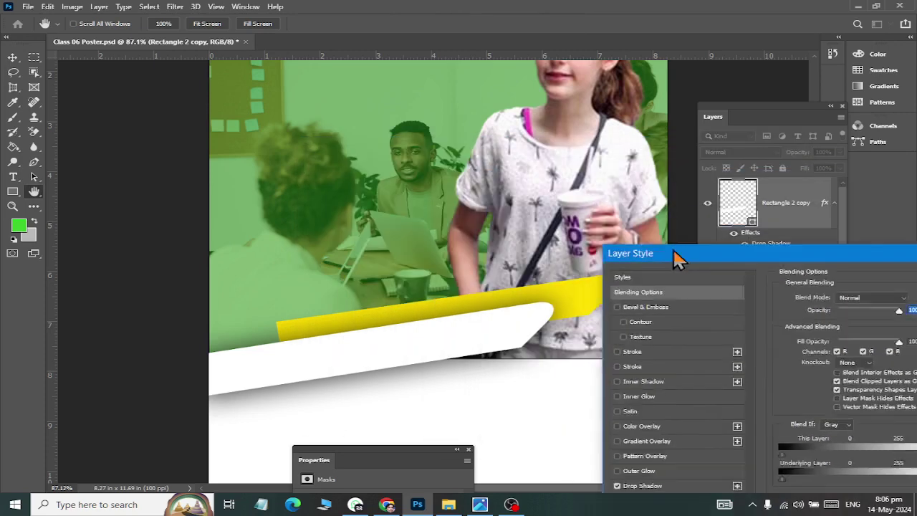
pyautogui.moveTo(365, 147)
pyautogui.mouseDown()
pyautogui.moveTo(579, 342)
pyautogui.moveTo(638, 211)
pyautogui.moveTo(665, 80)
pyautogui.mouseUp()
pyautogui.click(616, 304)
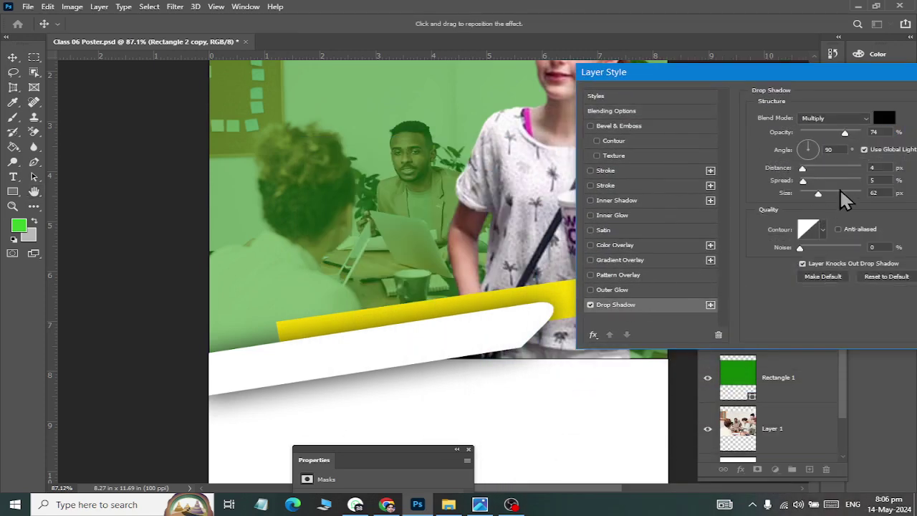
pyautogui.moveTo(822, 192); pyautogui.dragTo(810, 192)
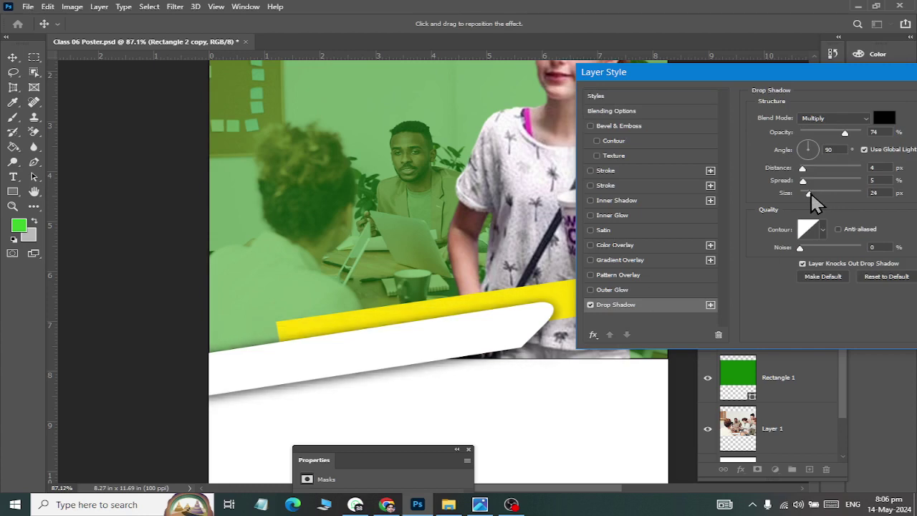
pyautogui.click(811, 192)
pyautogui.moveTo(813, 86); pyautogui.dragTo(447, 90)
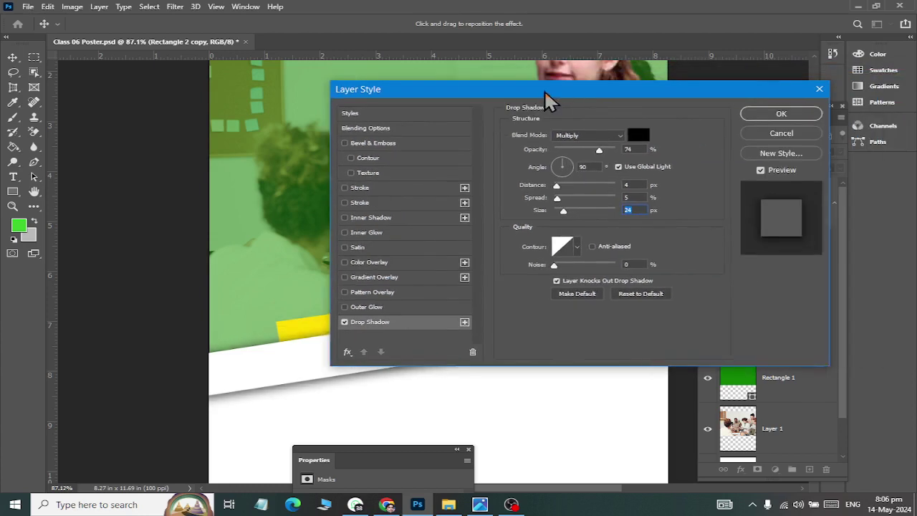
pyautogui.click(681, 103)
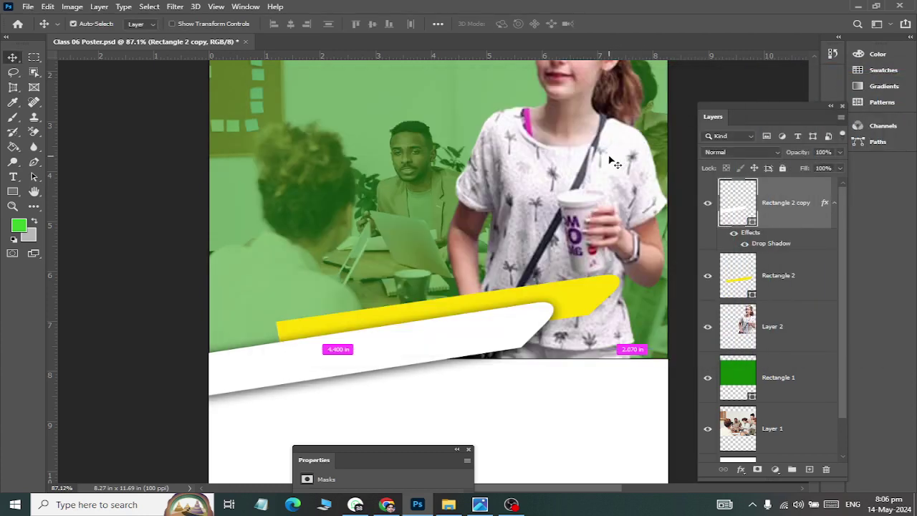
pyautogui.hotkey('ctrl', 's')
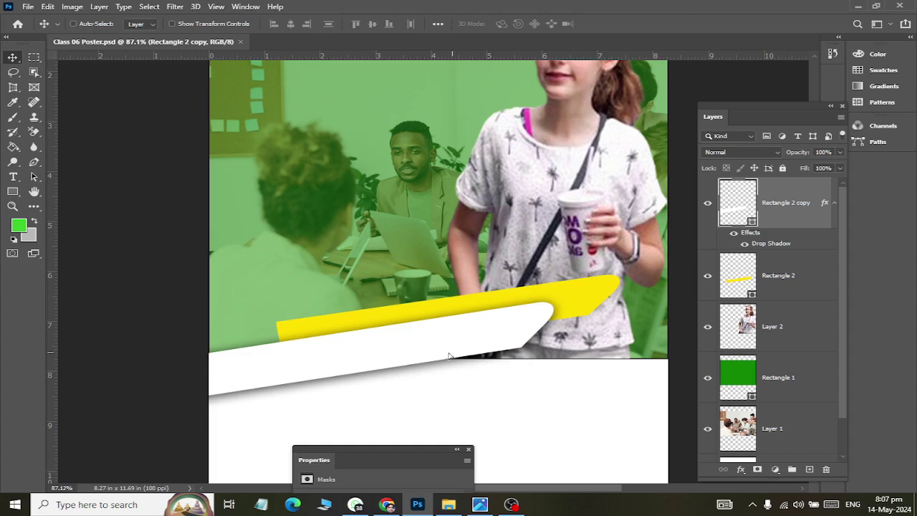
# Shift the white band left, then place a duplicate lower-right, stacked beneath the original.
pyautogui.moveTo(449, 356); pyautogui.dragTo(439, 358)
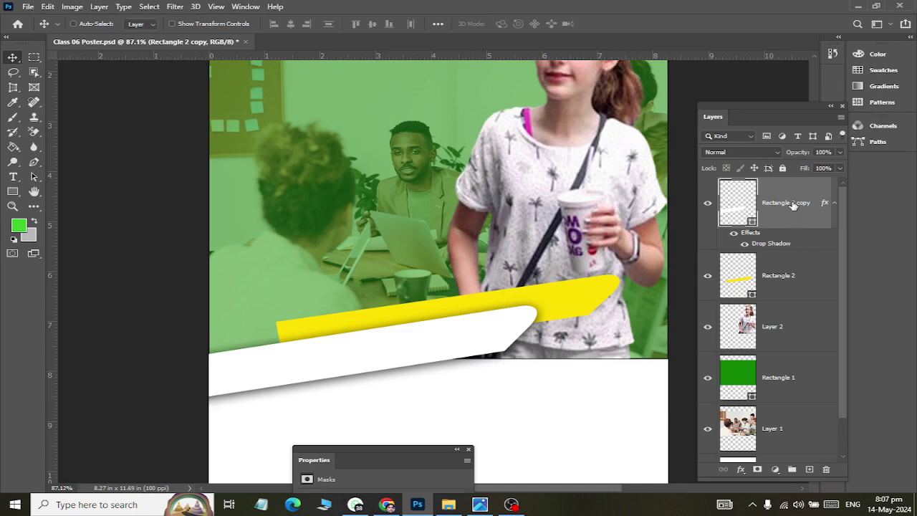
pyautogui.hotkey('ctrl', 'j')
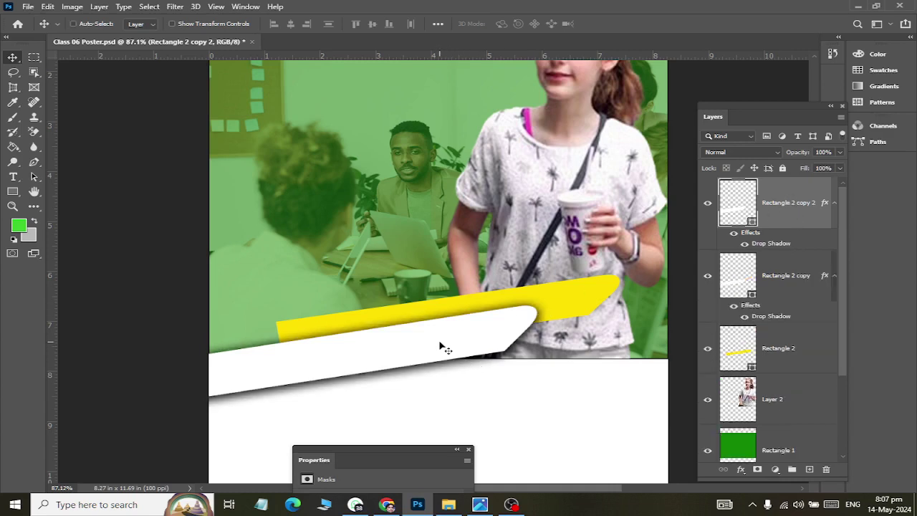
pyautogui.moveTo(441, 342); pyautogui.dragTo(510, 365)
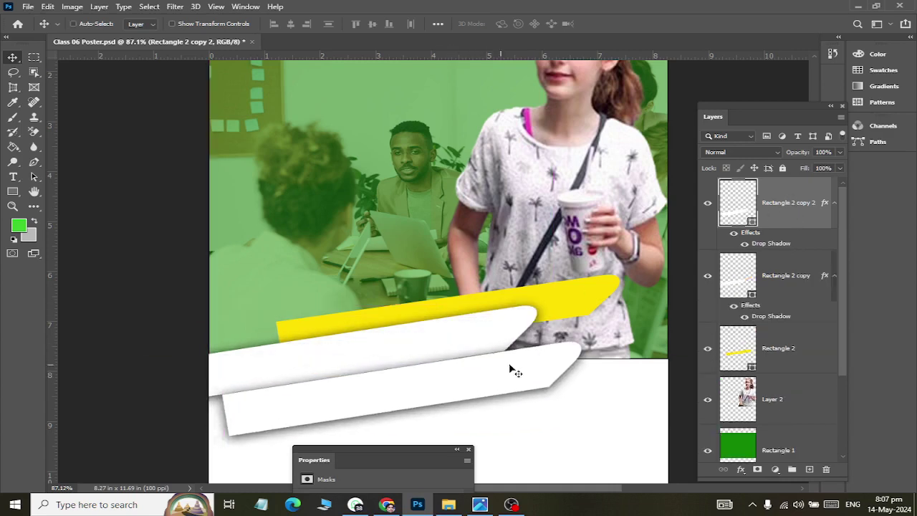
pyautogui.moveTo(809, 204); pyautogui.dragTo(788, 323)
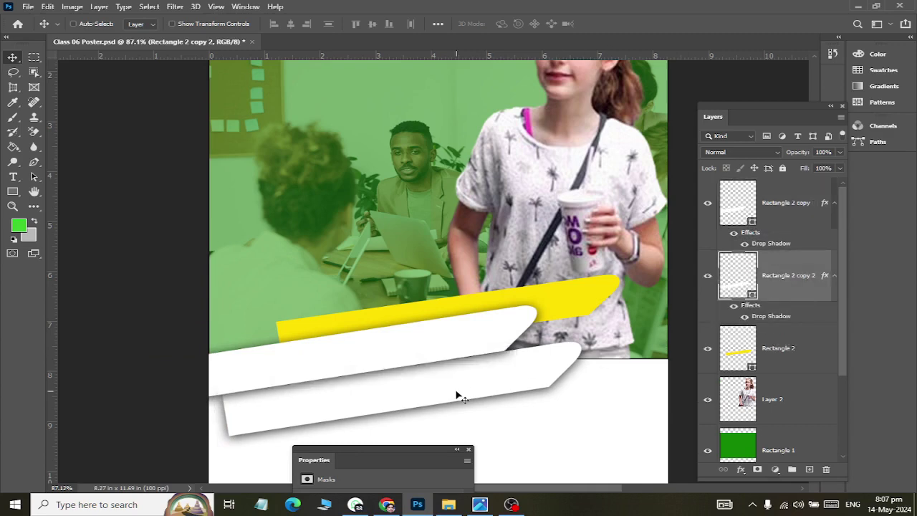
# Recolour Rectangle 2 copy 2 bright magenta (ff00f0).
pyautogui.doubleClick(740, 275)
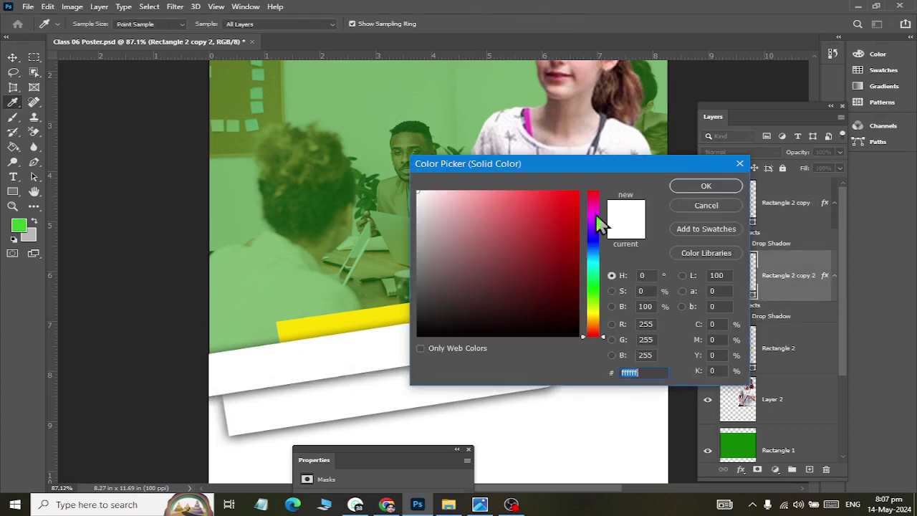
pyautogui.click(595, 214)
pyautogui.moveTo(573, 218); pyautogui.dragTo(582, 188)
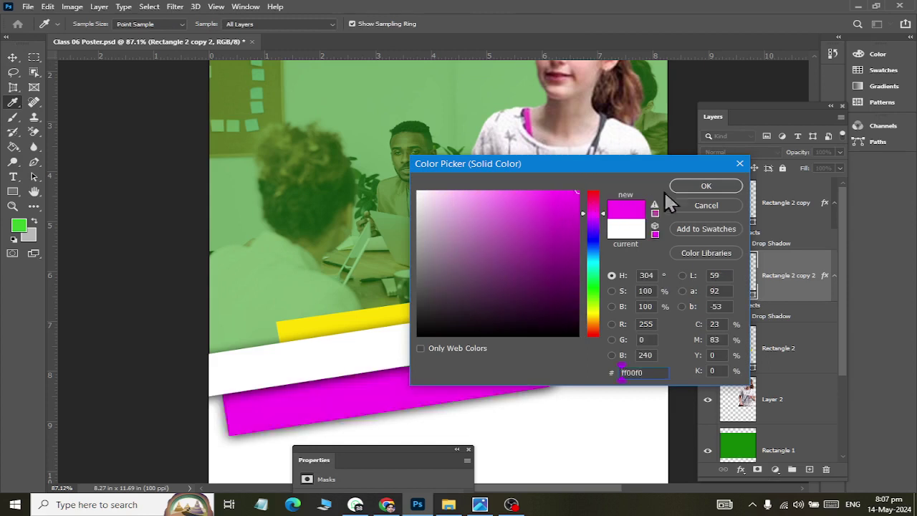
pyautogui.click(692, 187)
# Move the magenta band up behind the white band, then nudge it down and right.
pyautogui.press('v')
pyautogui.moveTo(477, 389)
pyautogui.mouseDown()
pyautogui.moveTo(570, 323)
pyautogui.moveTo(578, 345)
pyautogui.mouseUp()
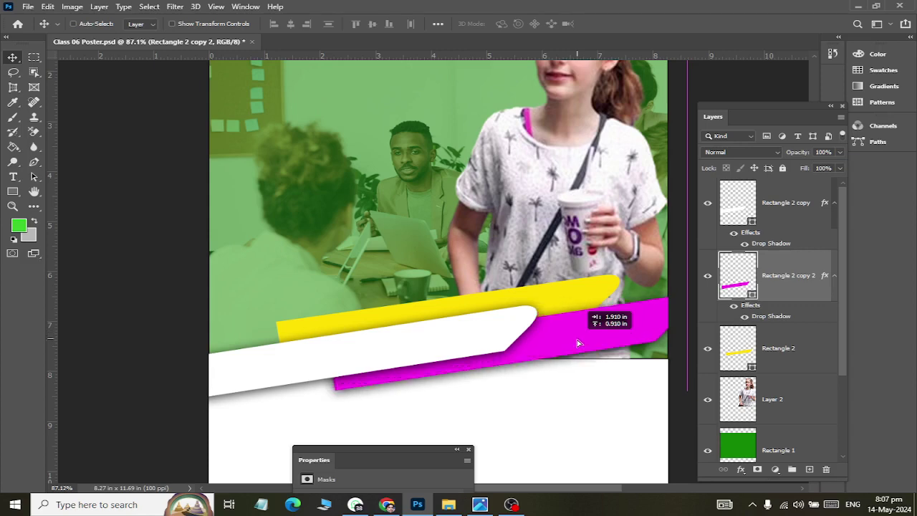
pyautogui.hotkey('alt', 'Tab')
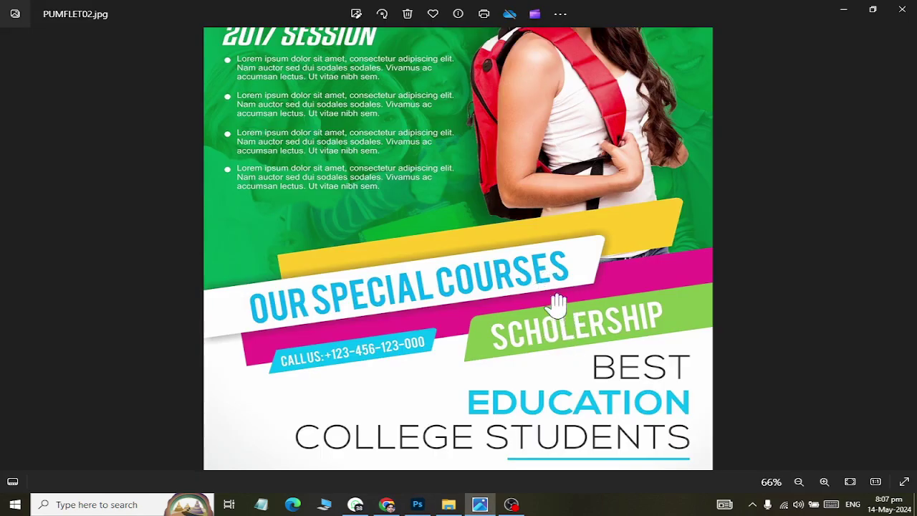
pyautogui.hotkey('alt', 'Tab')
pyautogui.moveTo(604, 332); pyautogui.dragTo(620, 342)
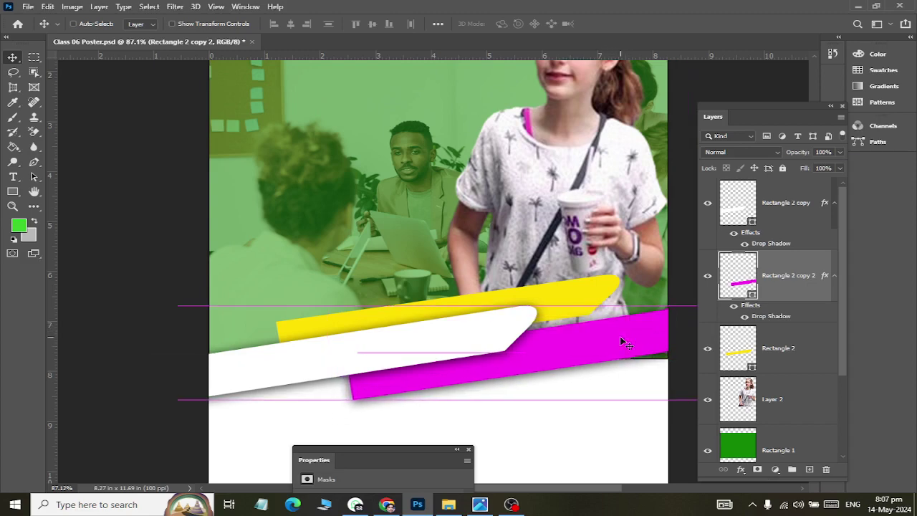
pyautogui.press('ctrl')
pyautogui.hotkey('ctrl', 't')
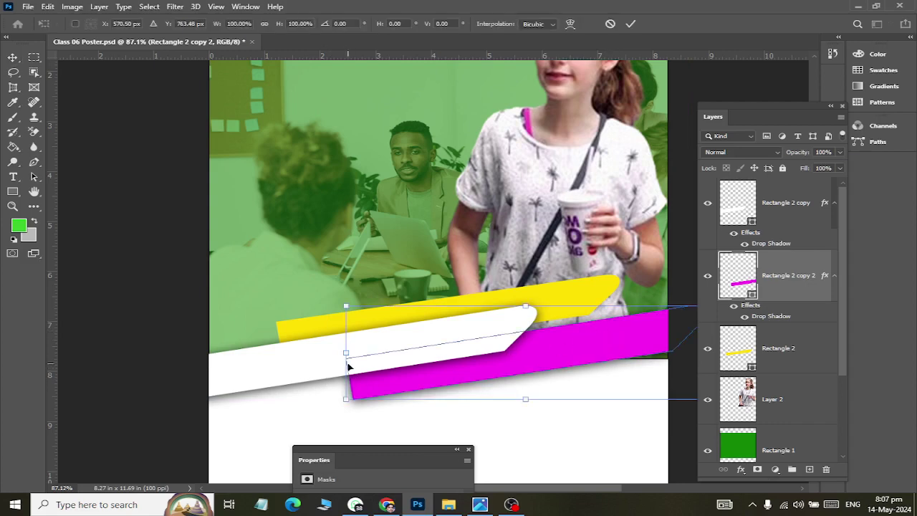
# Distort the magenta band so its left end stretches outward to about 129% width.
pyautogui.moveTo(347, 367)
pyautogui.mouseDown()
pyautogui.moveTo(259, 380)
pyautogui.moveTo(231, 356)
pyautogui.mouseUp()
pyautogui.hotkey('alt', 'Tab')
pyautogui.hotkey('alt', 'Tab')
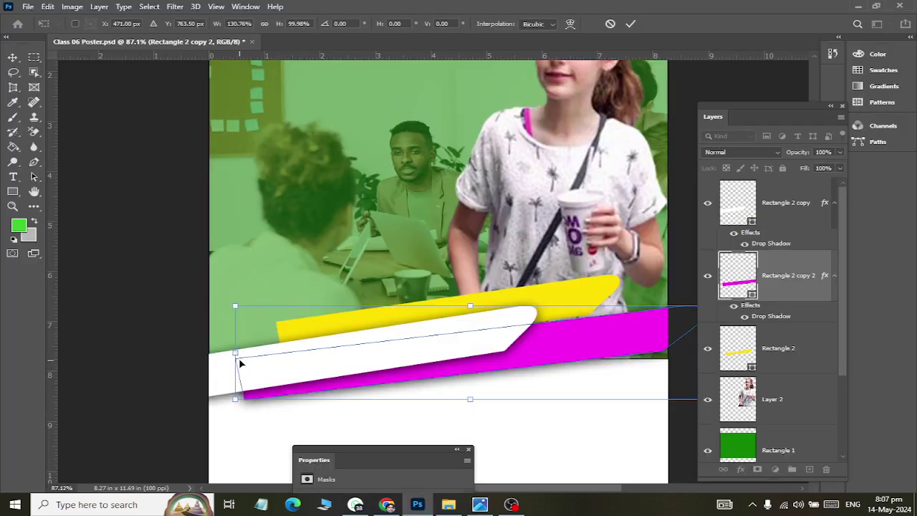
pyautogui.press('Escape')
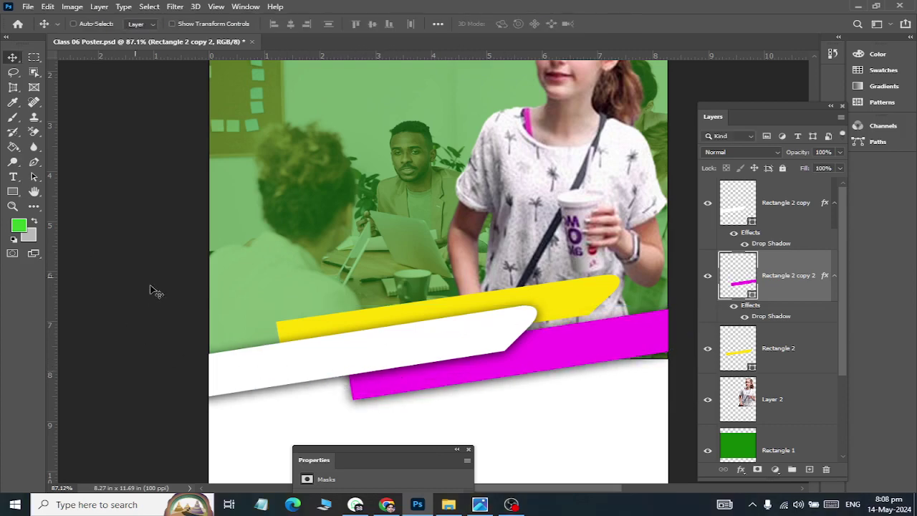
pyautogui.click(47, 7)
pyautogui.moveTo(91, 331)
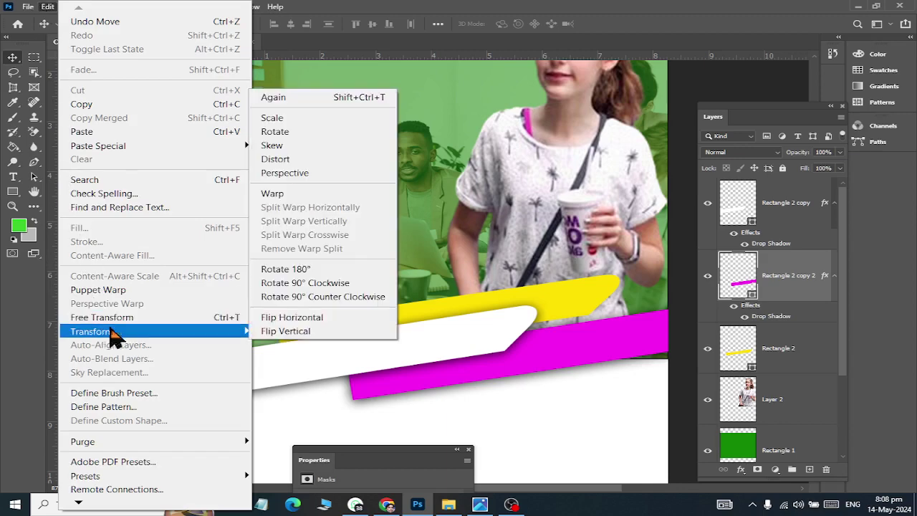
pyautogui.click(306, 163)
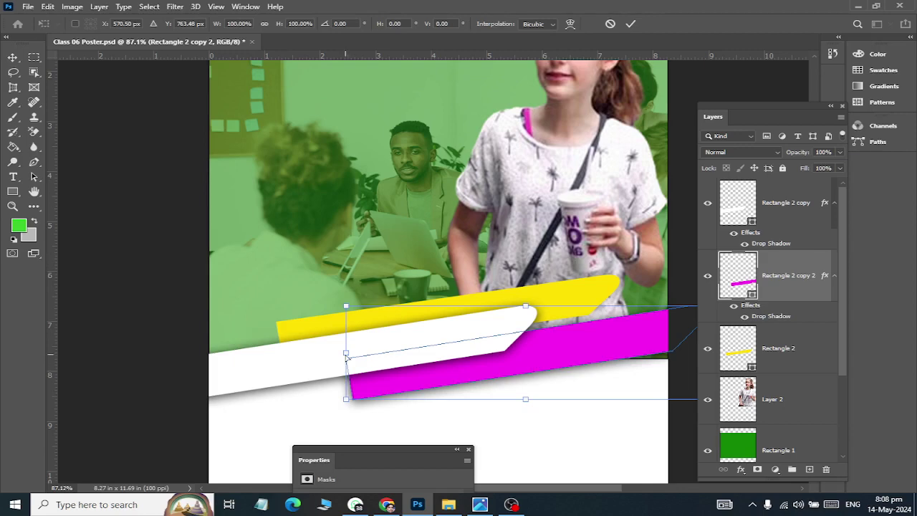
pyautogui.moveTo(346, 356); pyautogui.dragTo(257, 374)
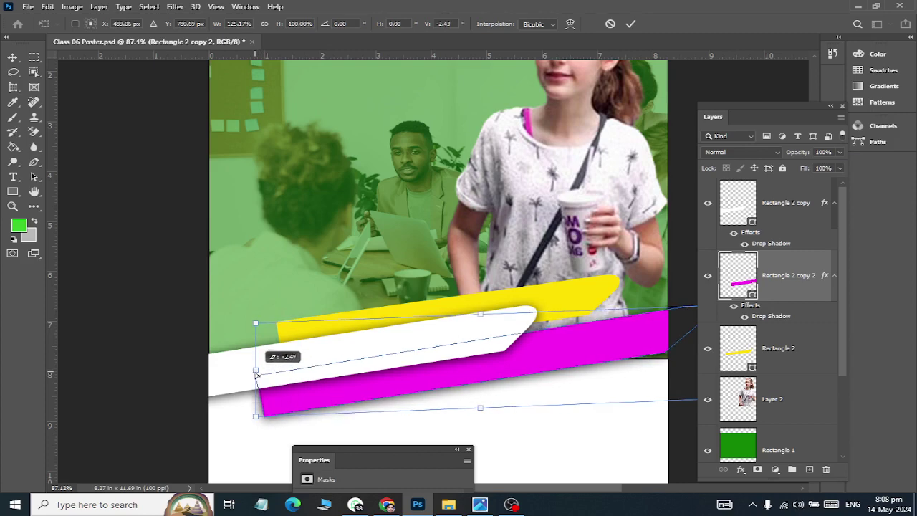
pyautogui.moveTo(257, 374); pyautogui.dragTo(242, 376)
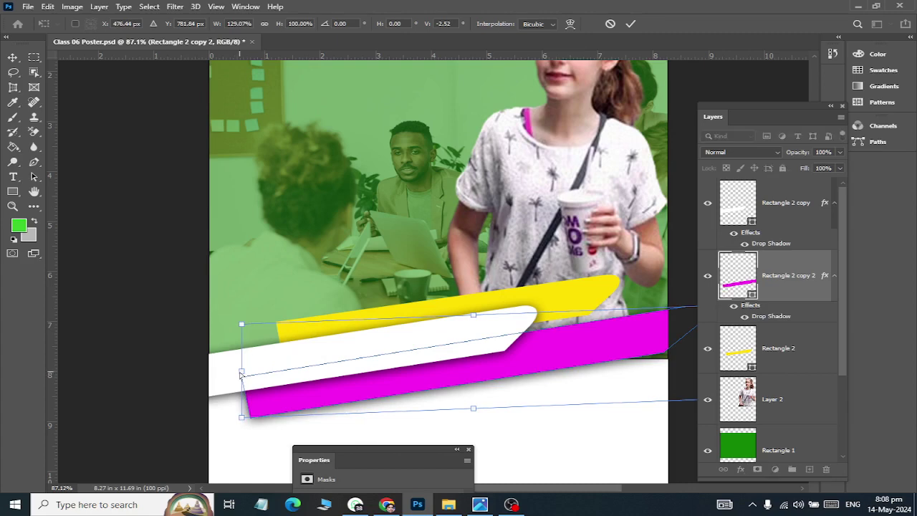
pyautogui.click(13, 57)
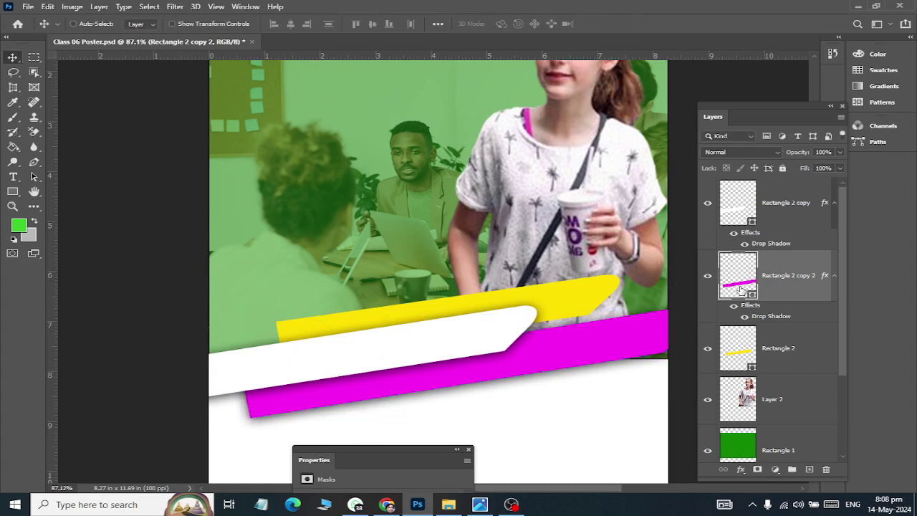
pyautogui.hotkey('alt', 'Tab')
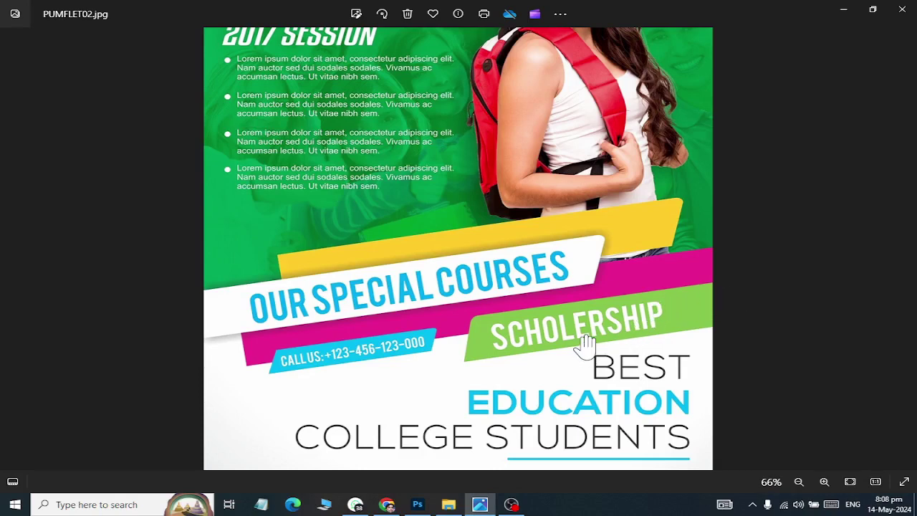
# Review the PUMFLET02.jpg reference, then return to the Photoshop poster.
pyautogui.hotkey('alt', 'Tab')
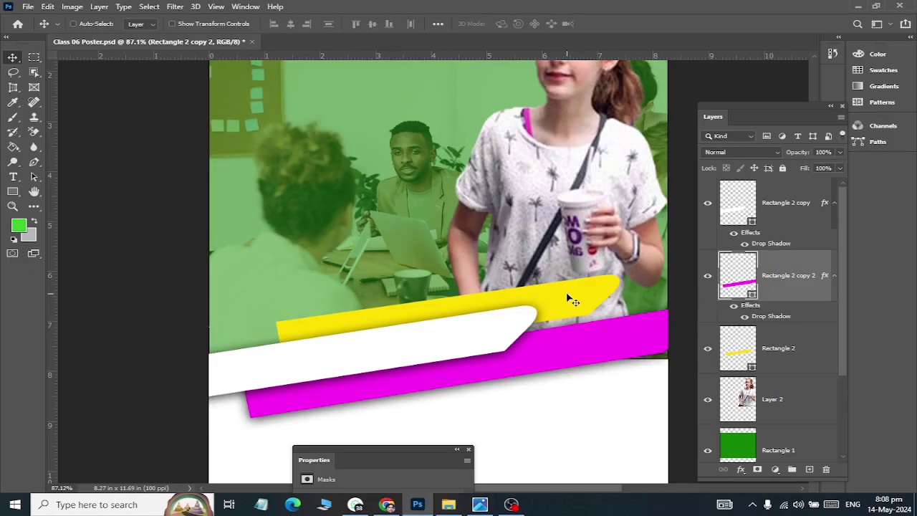
# Duplicate the yellow banner Rectangle 2, move the copy to the top, and colour it green.
pyautogui.click(779, 356)
pyautogui.hotkey('ctrl', 'j')
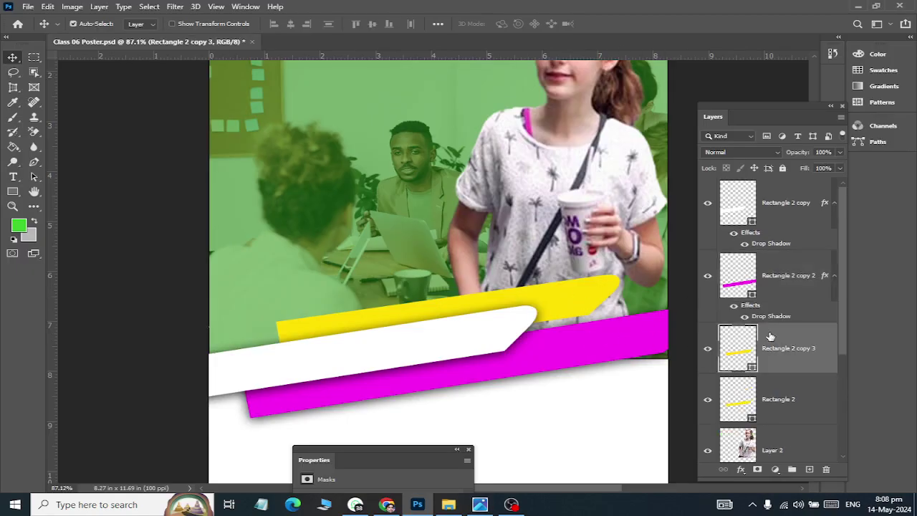
pyautogui.moveTo(788, 349); pyautogui.dragTo(791, 188)
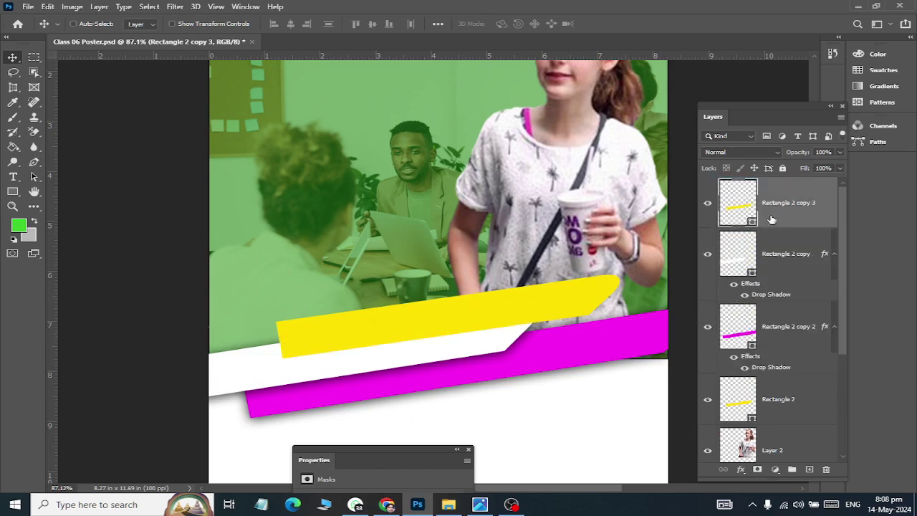
pyautogui.doubleClick(738, 220)
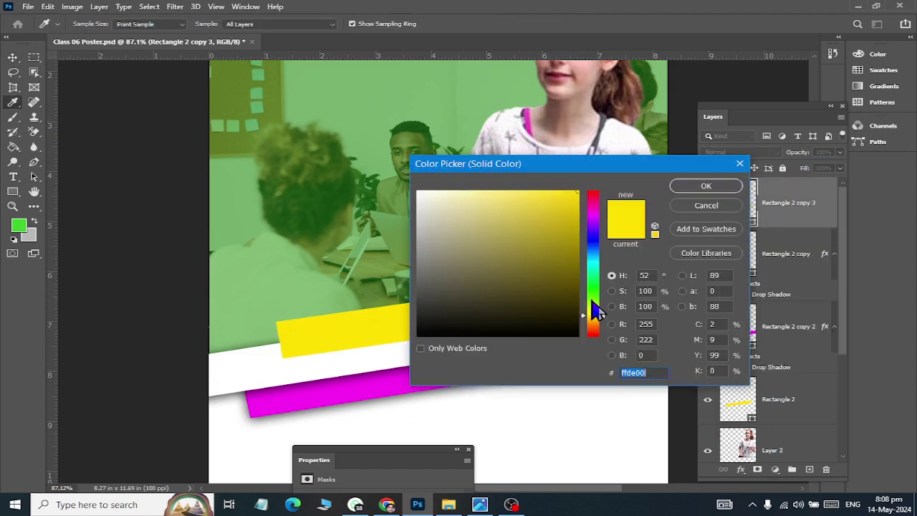
pyautogui.moveTo(593, 306); pyautogui.dragTo(589, 299)
pyautogui.click(571, 239)
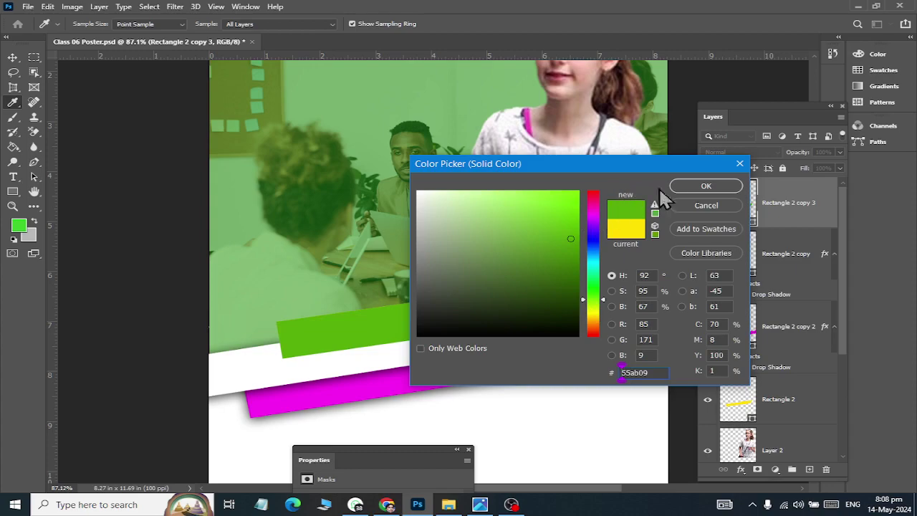
pyautogui.click(682, 183)
# After checking the reference, brighten the copy's colour to lime green #70d517.
pyautogui.hotkey('alt', 'Tab')
pyautogui.hotkey('alt', 'Tab')
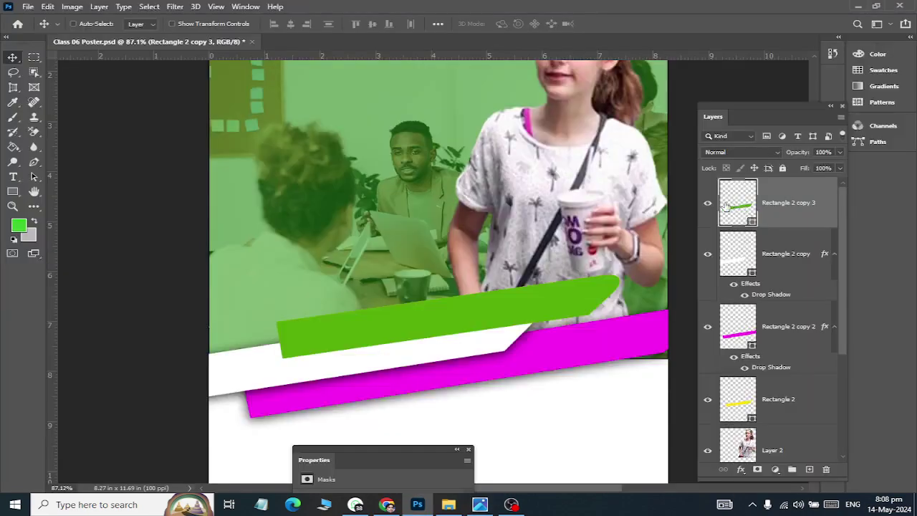
pyautogui.doubleClick(727, 206)
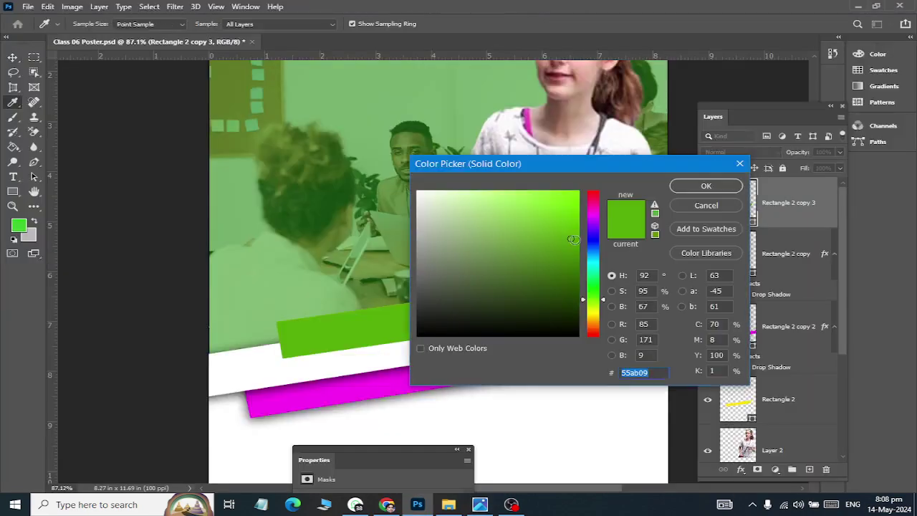
pyautogui.click(576, 214)
pyautogui.moveTo(576, 214); pyautogui.dragTo(559, 208)
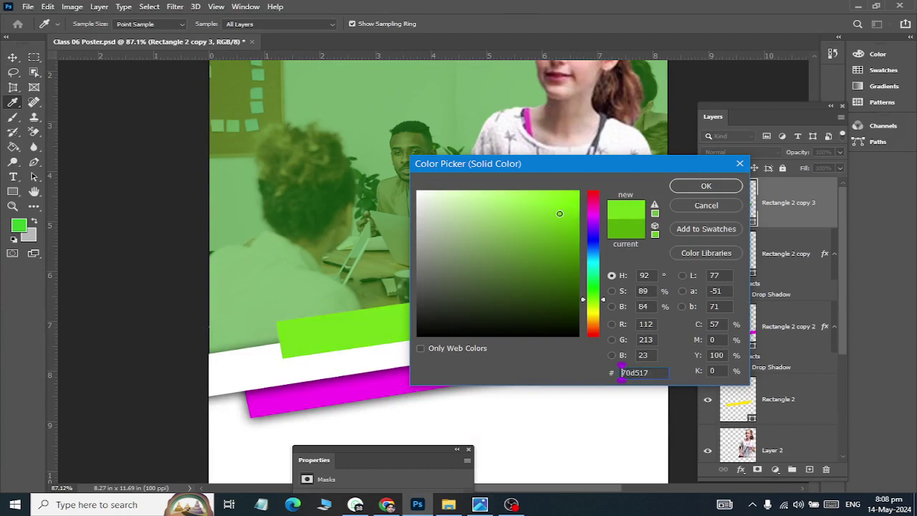
pyautogui.click(703, 186)
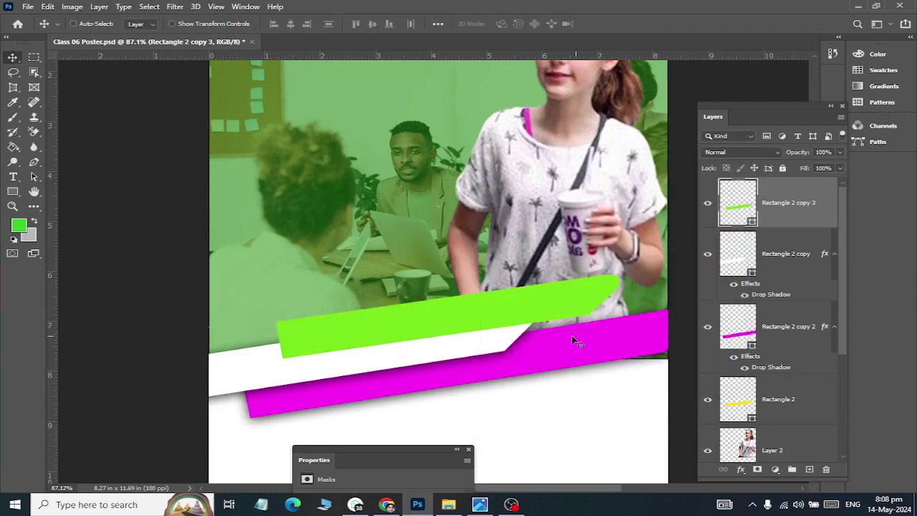
# Move the lime banner down across the magenta band and flip it horizontally and vertically.
pyautogui.moveTo(498, 317); pyautogui.dragTo(487, 363)
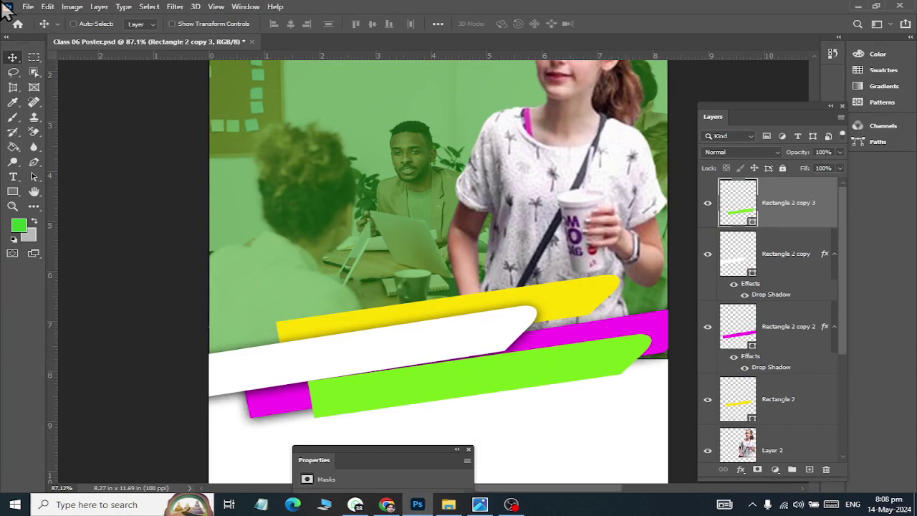
pyautogui.click(48, 7)
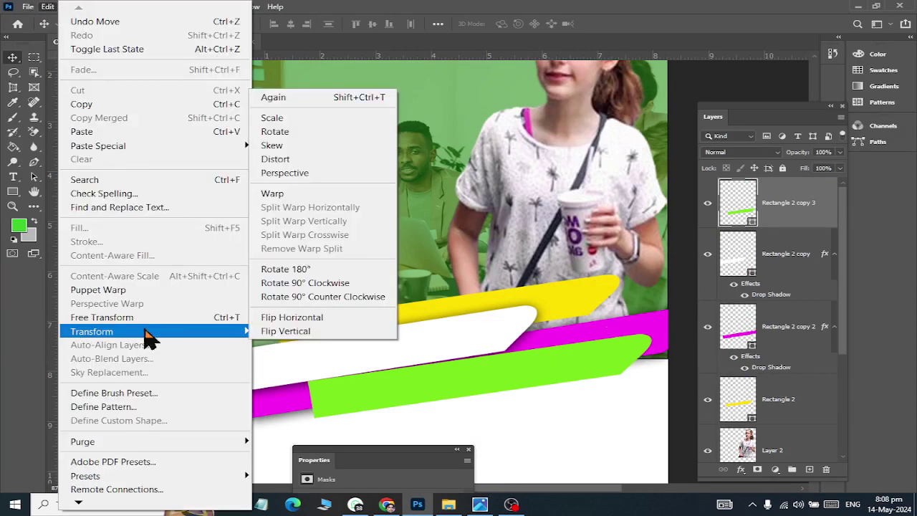
pyautogui.click(322, 318)
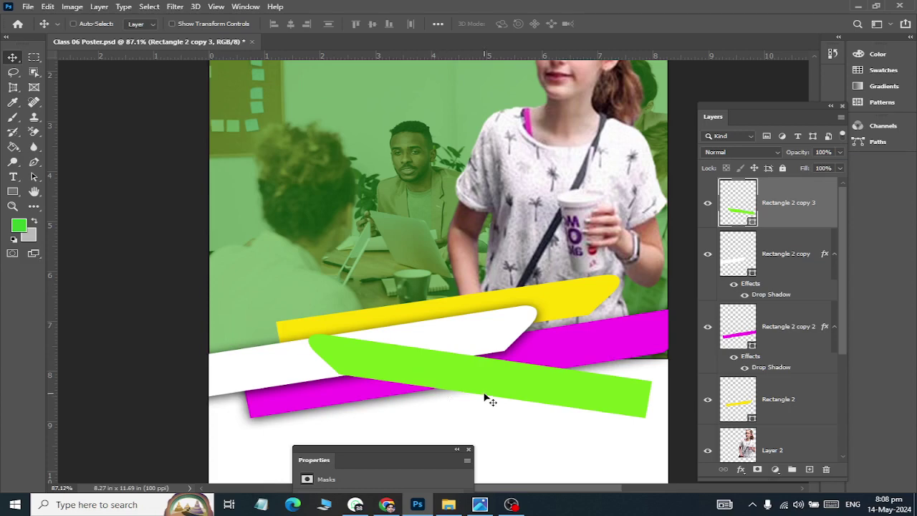
pyautogui.hotkey('ctrl', 't')
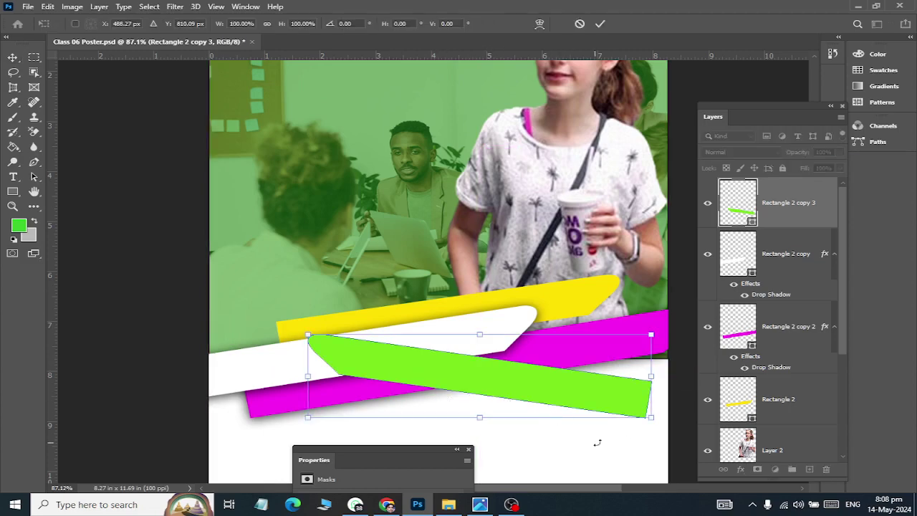
pyautogui.click(48, 7)
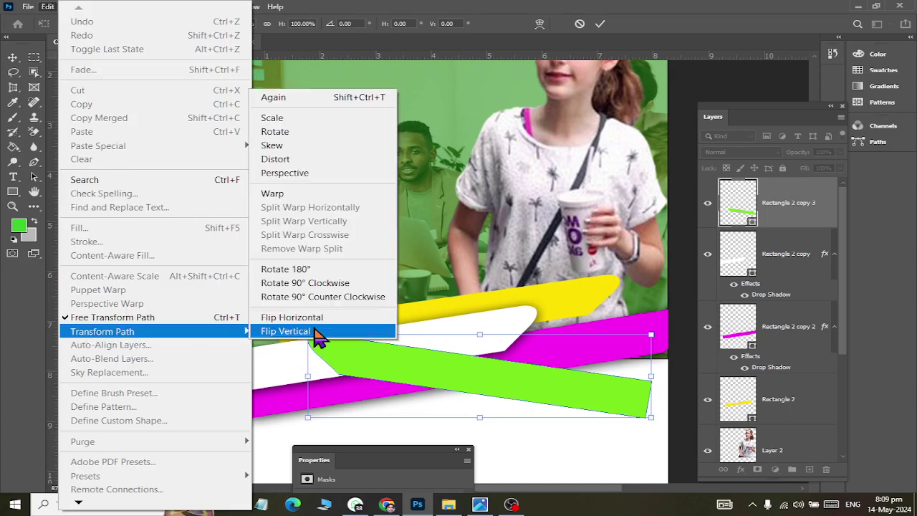
pyautogui.click(269, 330)
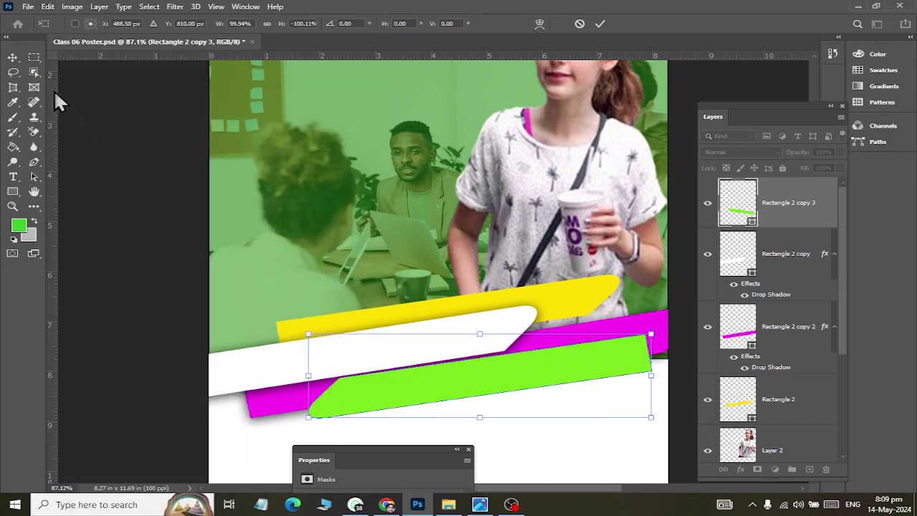
pyautogui.click(13, 57)
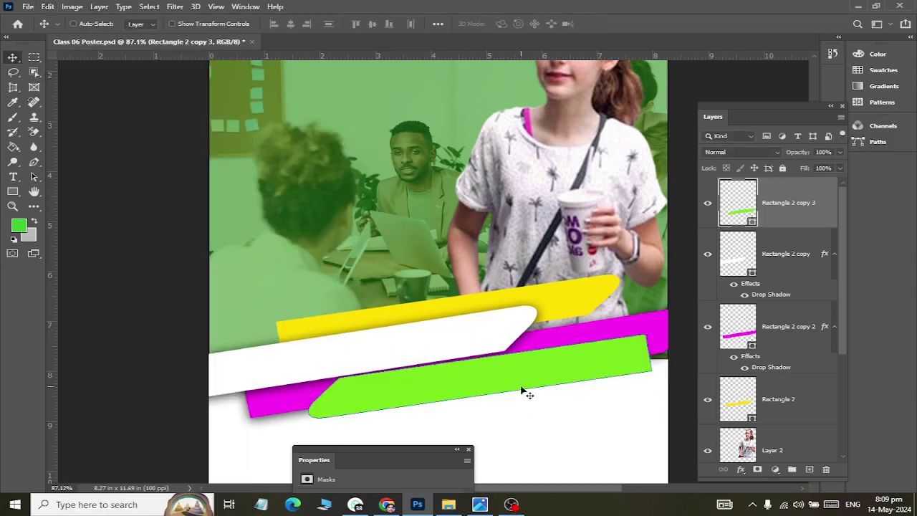
pyautogui.hotkey('alt', 'Tab')
pyautogui.hotkey('alt', 'Tab')
pyautogui.click(47, 6)
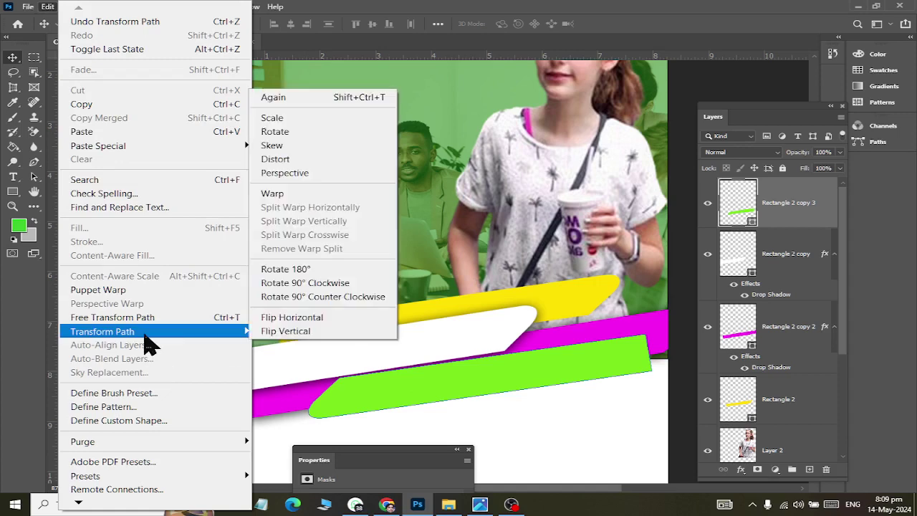
pyautogui.click(304, 351)
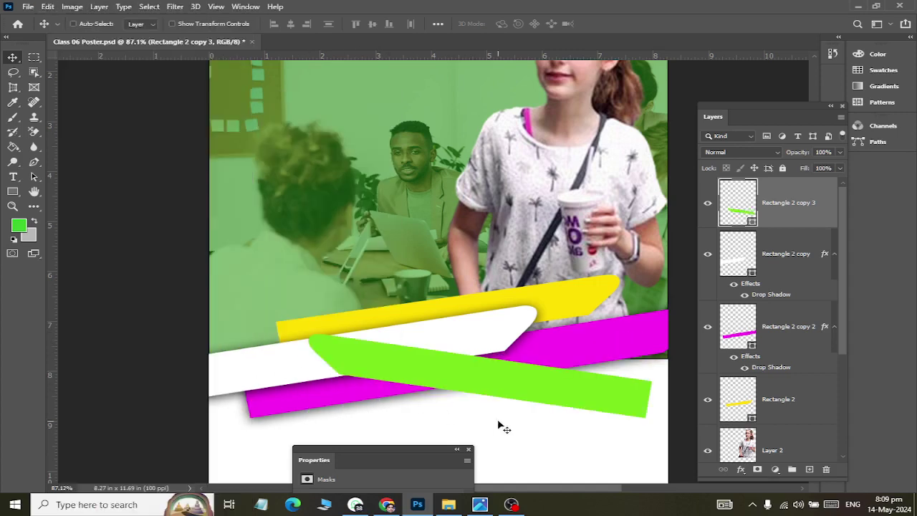
# Rotate the lime banner to slope up rightward and shift it right.
pyautogui.hotkey('ctrl', 't')
pyautogui.moveTo(659, 435); pyautogui.dragTo(653, 380)
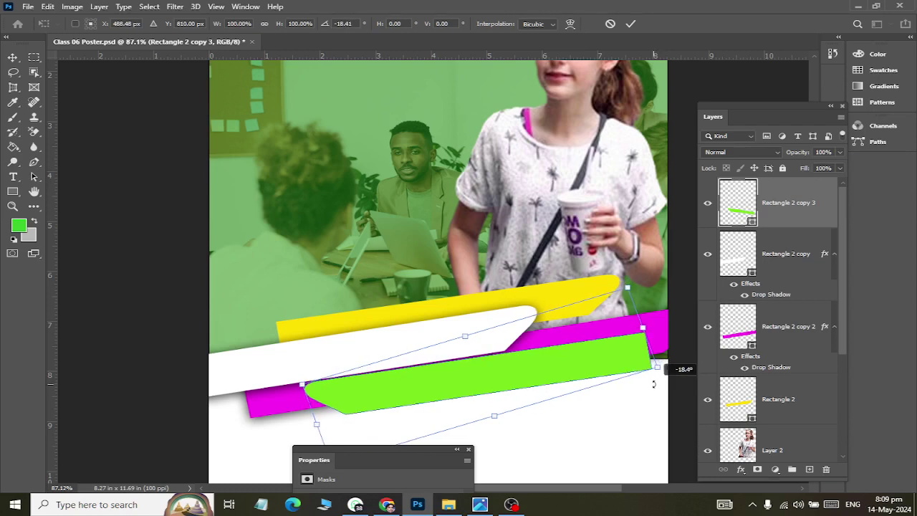
pyautogui.moveTo(533, 379)
pyautogui.mouseDown()
pyautogui.moveTo(594, 394)
pyautogui.moveTo(606, 370)
pyautogui.mouseUp()
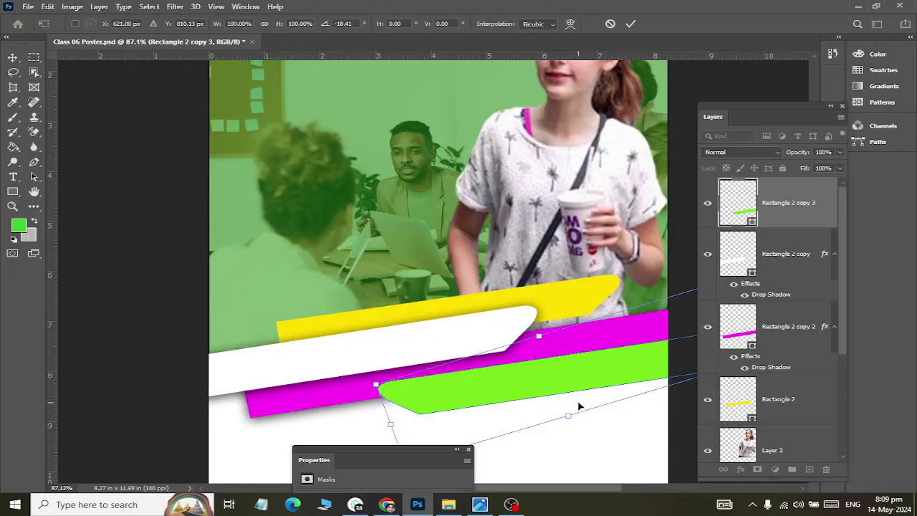
pyautogui.moveTo(570, 416); pyautogui.dragTo(572, 424)
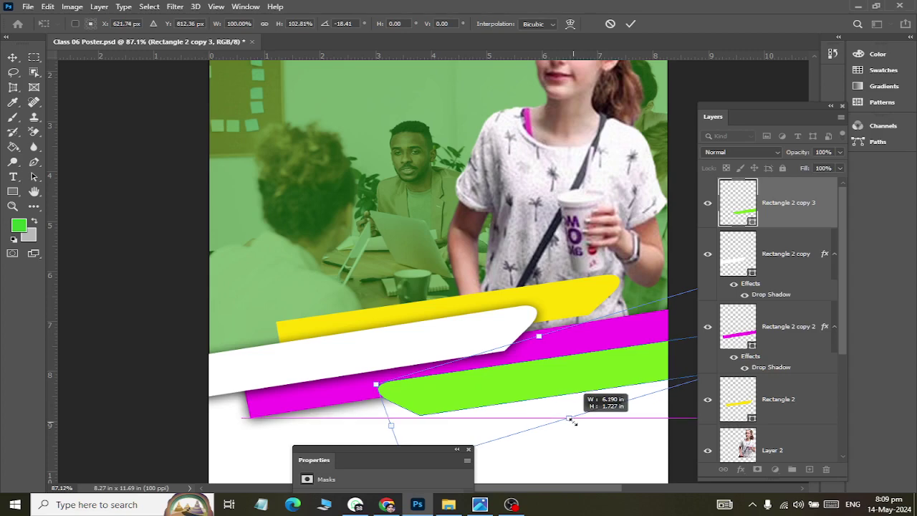
pyautogui.hotkey('ctrl', 'z')
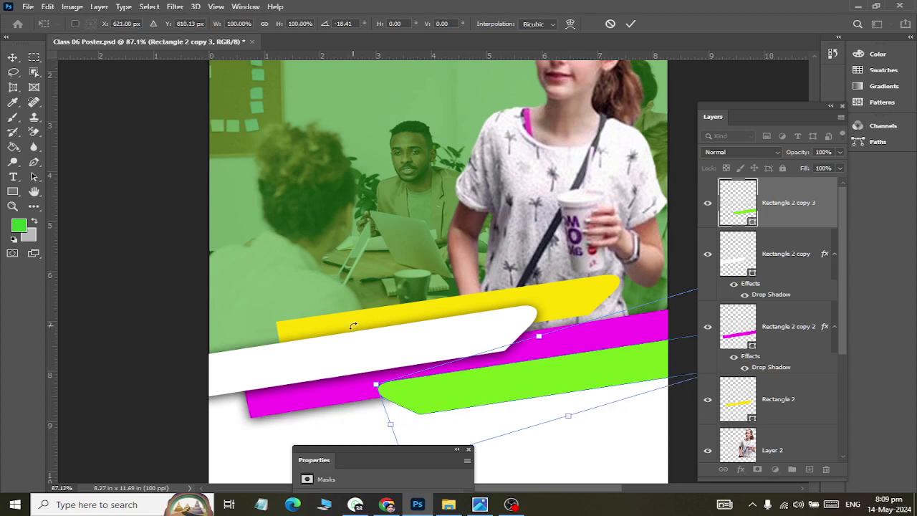
# Distort the lime banner slightly taller and more tilted, positioned beneath the magenta band.
pyautogui.click(47, 6)
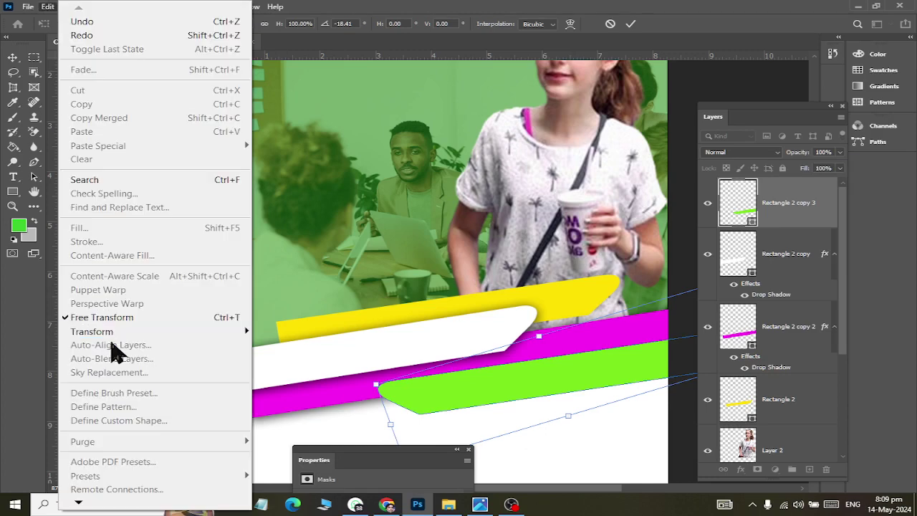
pyautogui.moveTo(92, 331)
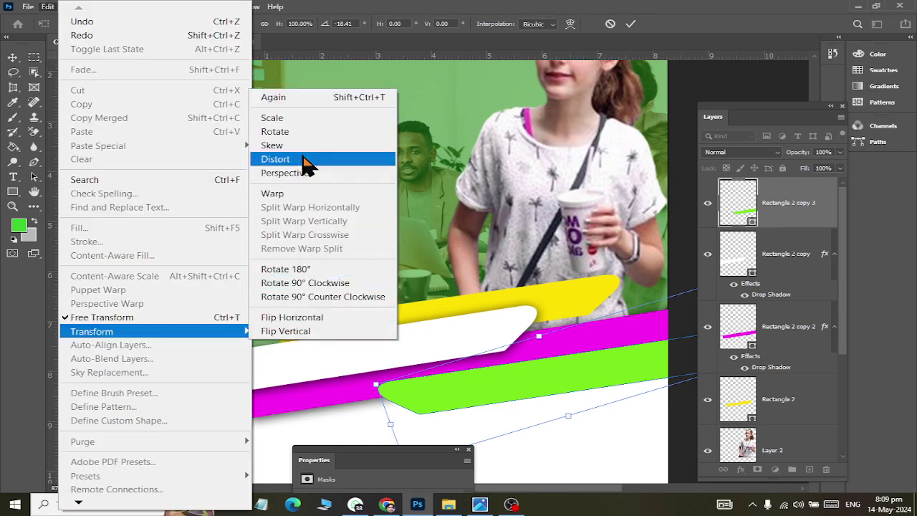
pyautogui.click(304, 159)
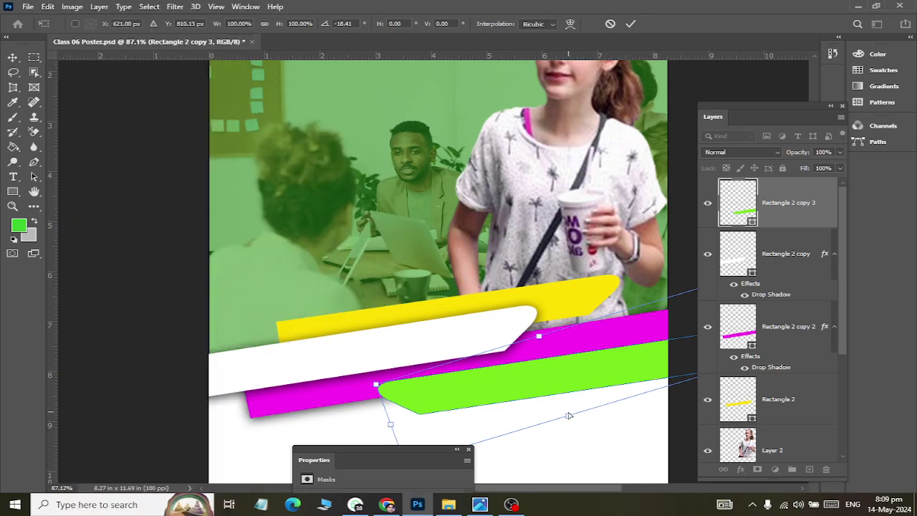
pyautogui.moveTo(569, 415); pyautogui.dragTo(569, 423)
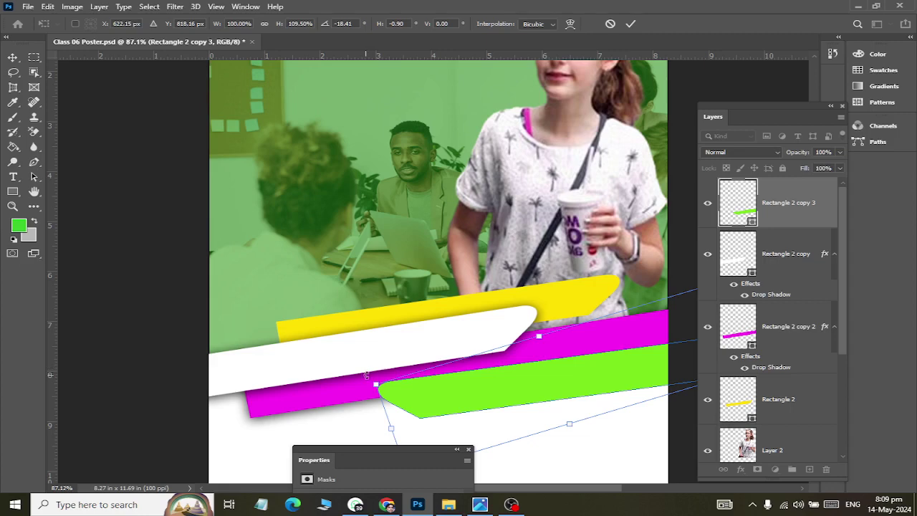
pyautogui.moveTo(365, 376); pyautogui.dragTo(369, 382)
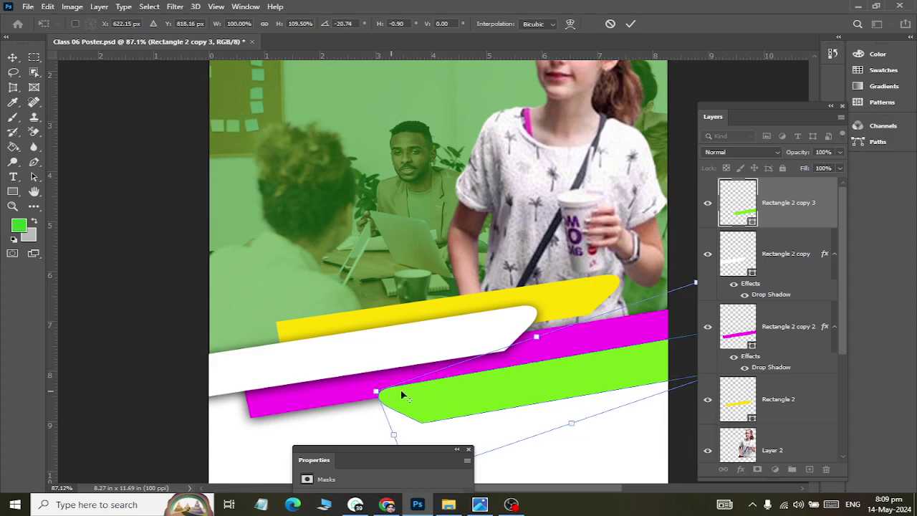
pyautogui.hotkey('alt', 'Tab')
pyautogui.hotkey('alt', 'Tab')
pyautogui.hotkey('alt', 'Tab')
pyautogui.hotkey('alt', 'Tab')
pyautogui.hotkey('alt', 'Tab')
pyautogui.hotkey('alt', 'Tab')
pyautogui.moveTo(536, 378); pyautogui.dragTo(545, 385)
pyautogui.click(13, 57)
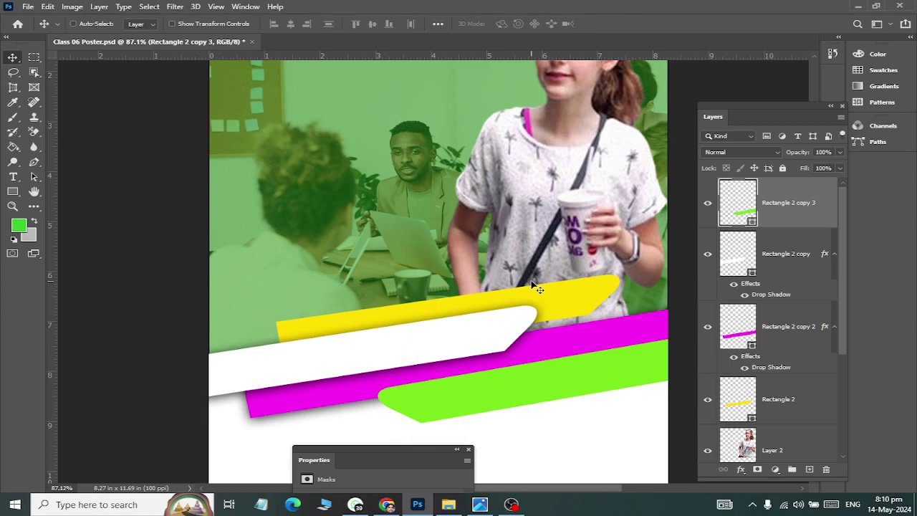
# Compare with the PUMFLET02.jpg reference, then nudge the lime banner about 0.2 in right.
pyautogui.hotkey('alt', 'Tab')
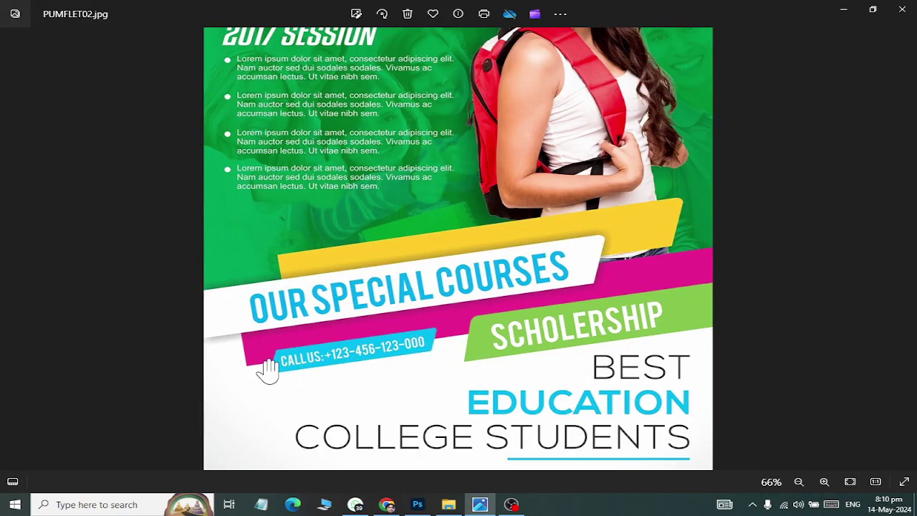
pyautogui.hotkey('alt', 'Tab')
pyautogui.hotkey('alt', 'Tab')
pyautogui.hotkey('alt', 'Tab')
pyautogui.hotkey('alt', 'Tab')
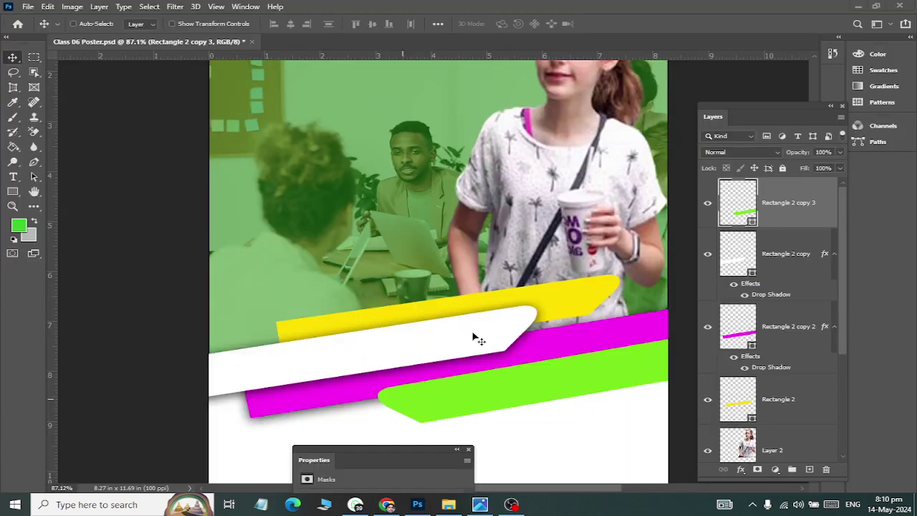
pyautogui.hotkey('alt', 'Tab')
pyautogui.moveTo(486, 399); pyautogui.dragTo(504, 390)
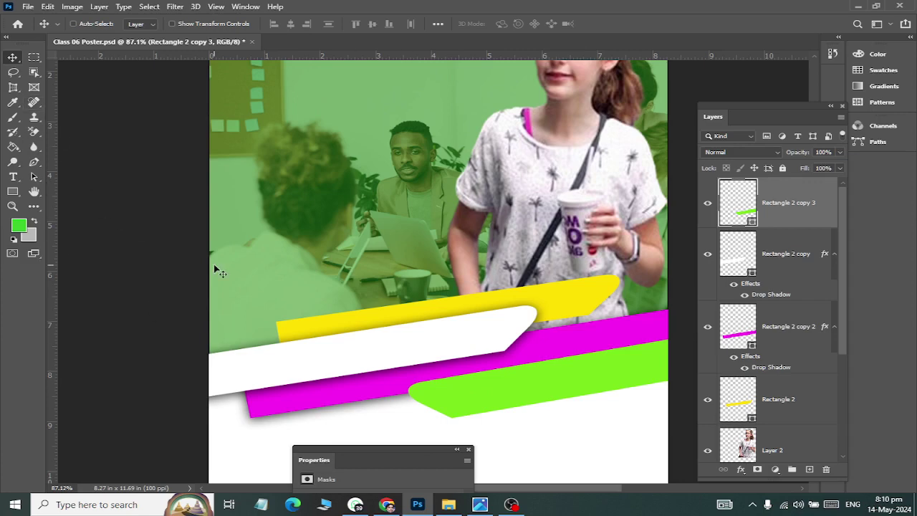
# Draw a small new rectangle and skew it so its bottom edge slants left.
pyautogui.hotkey('alt', 'Tab')
pyautogui.hotkey('alt', 'Tab')
pyautogui.click(12, 191)
pyautogui.moveTo(301, 192)
pyautogui.mouseDown()
pyautogui.moveTo(323, 215)
pyautogui.moveTo(451, 213)
pyautogui.mouseUp()
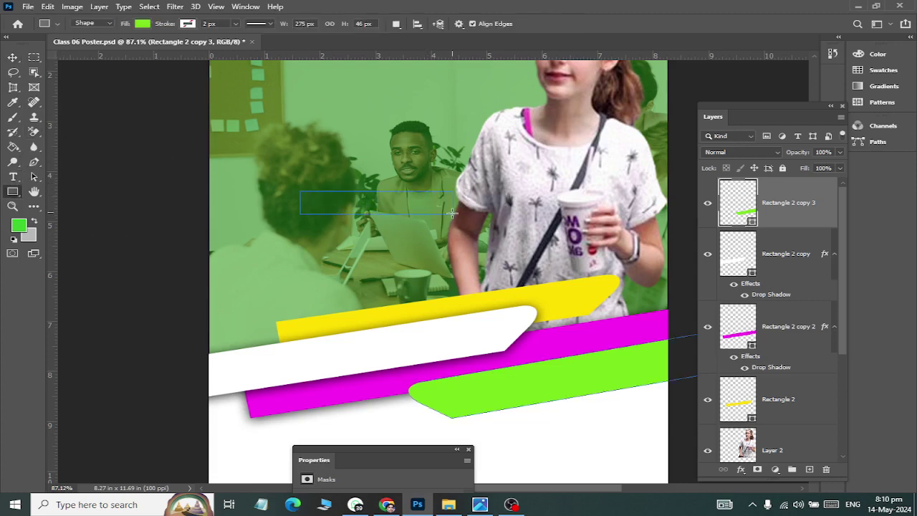
pyautogui.click(47, 7)
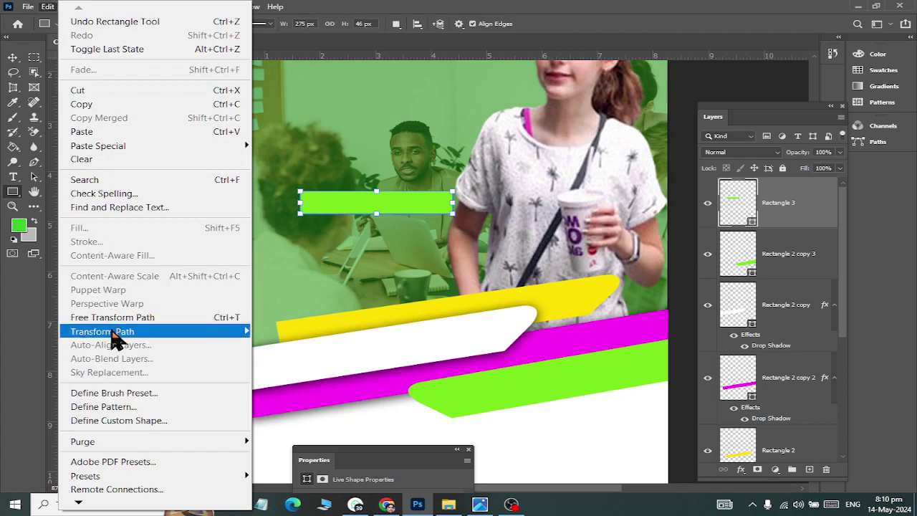
pyautogui.moveTo(103, 331)
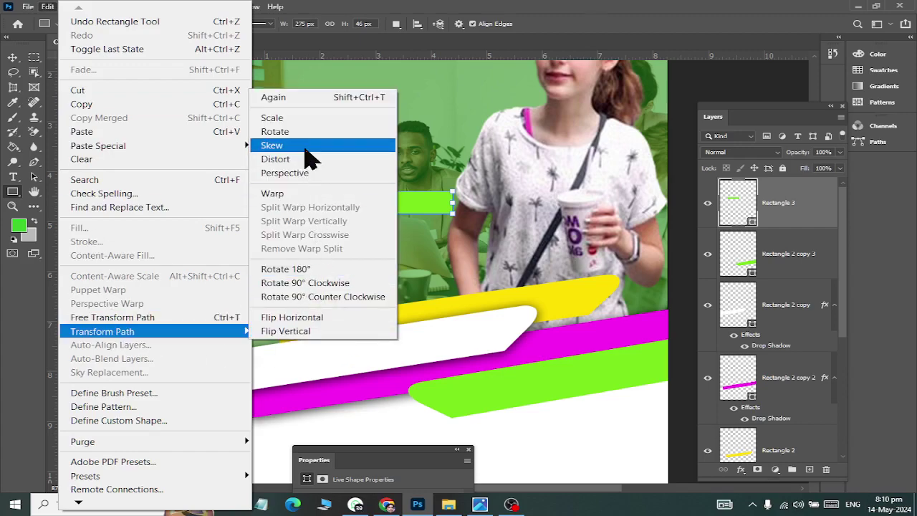
pyautogui.click(308, 156)
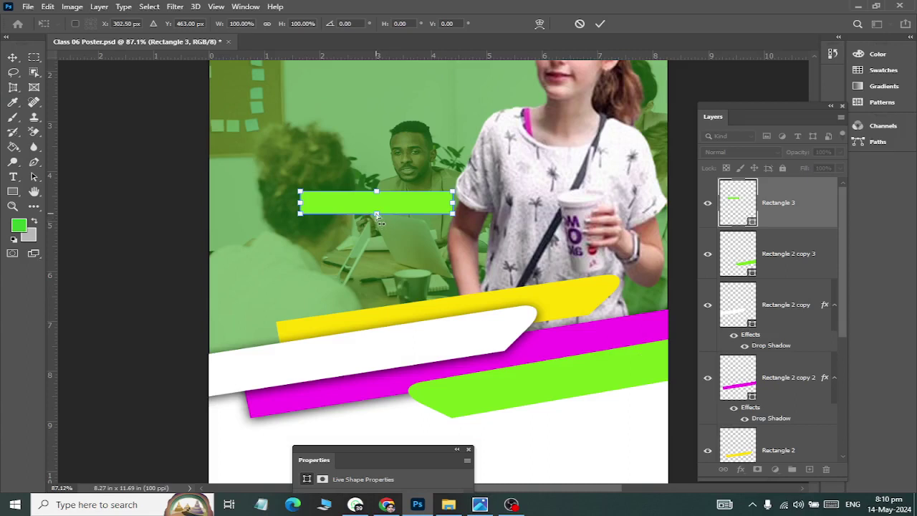
pyautogui.moveTo(378, 215); pyautogui.dragTo(363, 214)
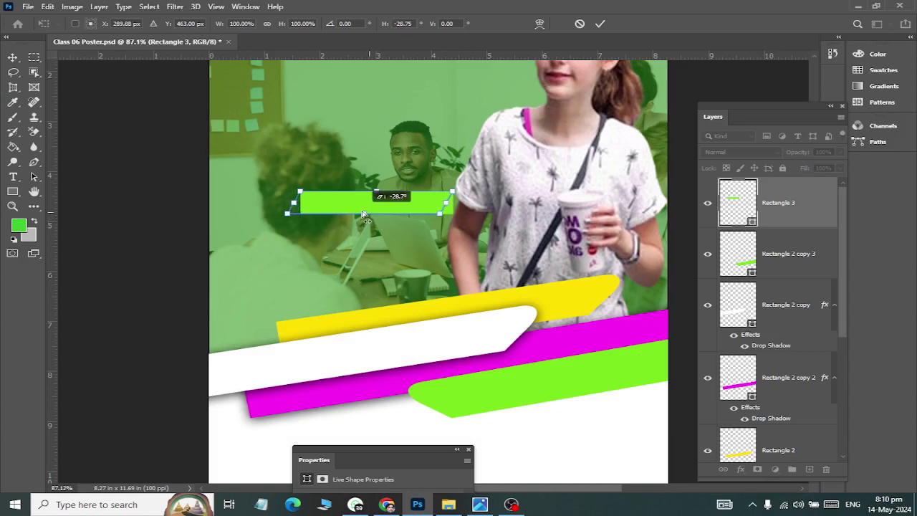
pyautogui.click(12, 57)
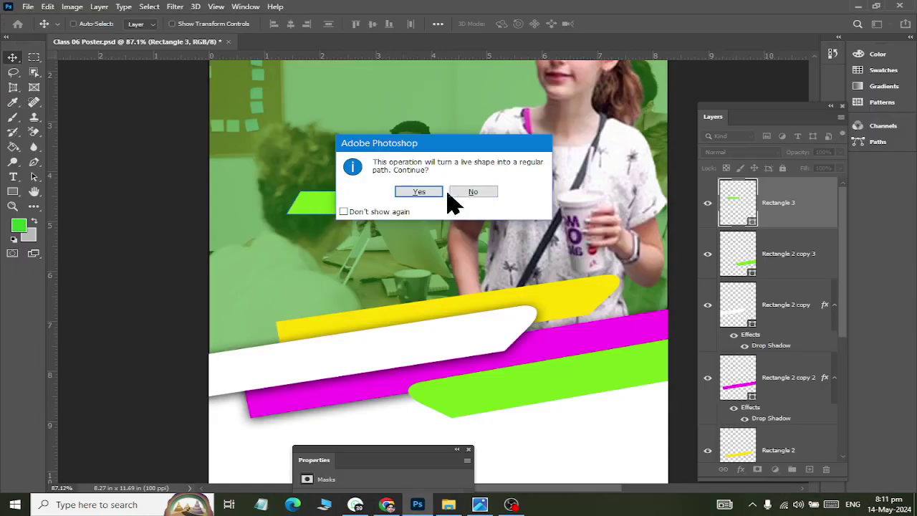
pyautogui.click(418, 193)
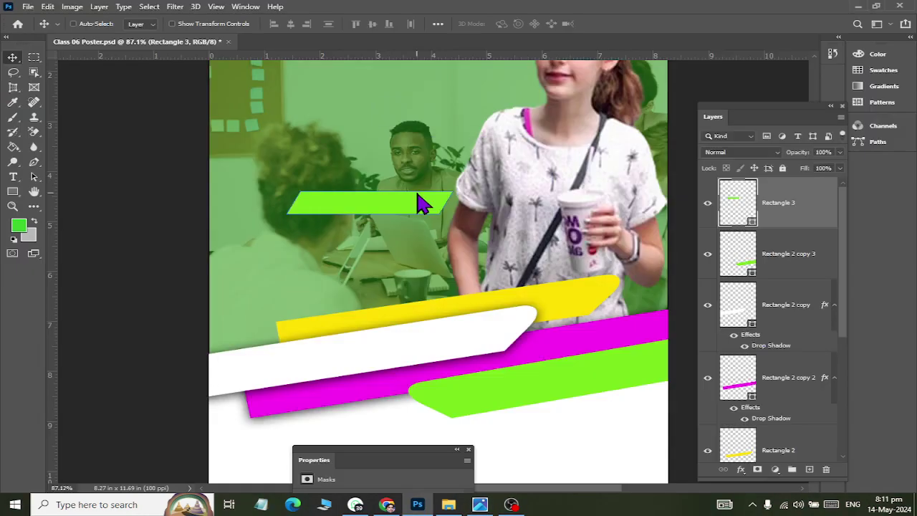
# Fill the new rectangle with light blue 2bc6ff.
pyautogui.press('ctrl')
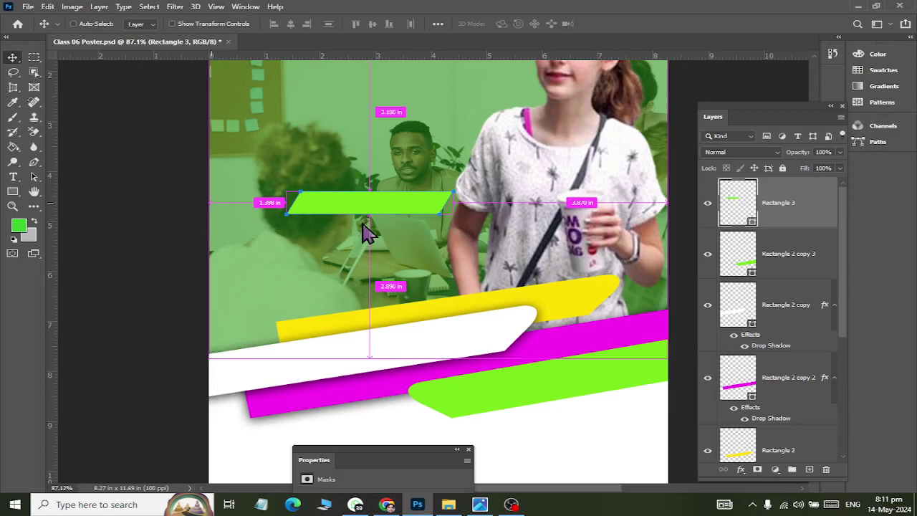
pyautogui.hotkey('alt', 'Tab')
pyautogui.hotkey('alt', 'Tab')
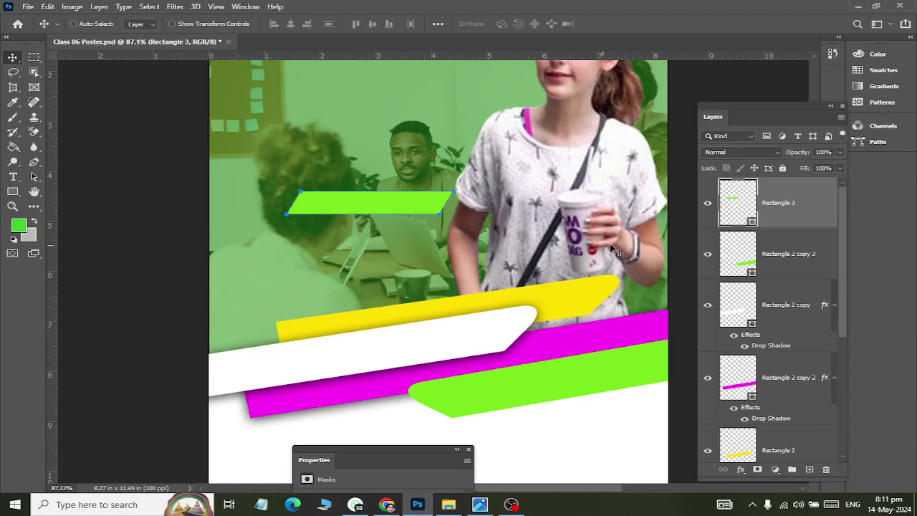
pyautogui.doubleClick(733, 209)
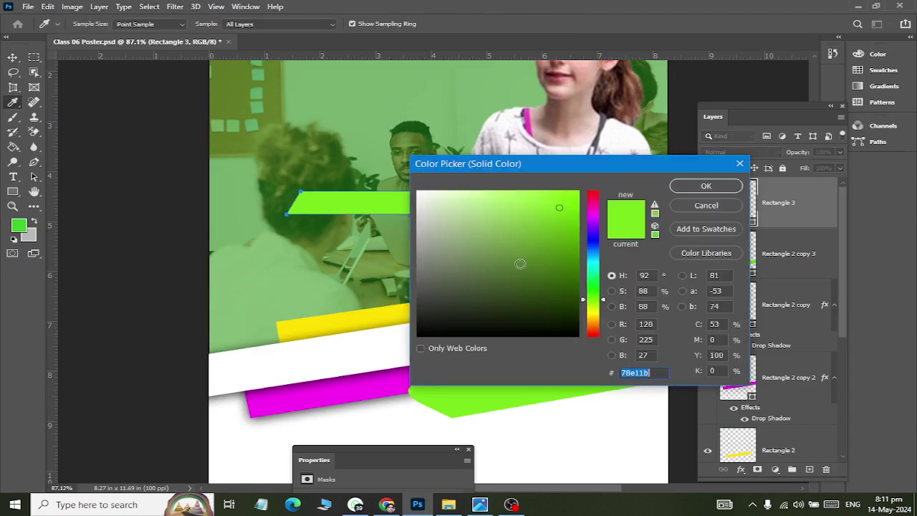
pyautogui.write('1bace1')
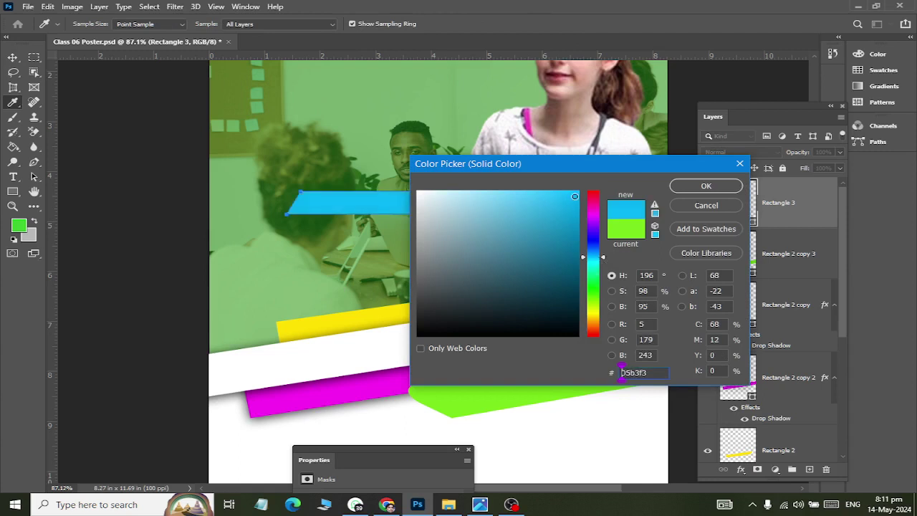
pyautogui.moveTo(573, 189); pyautogui.dragTo(551, 187)
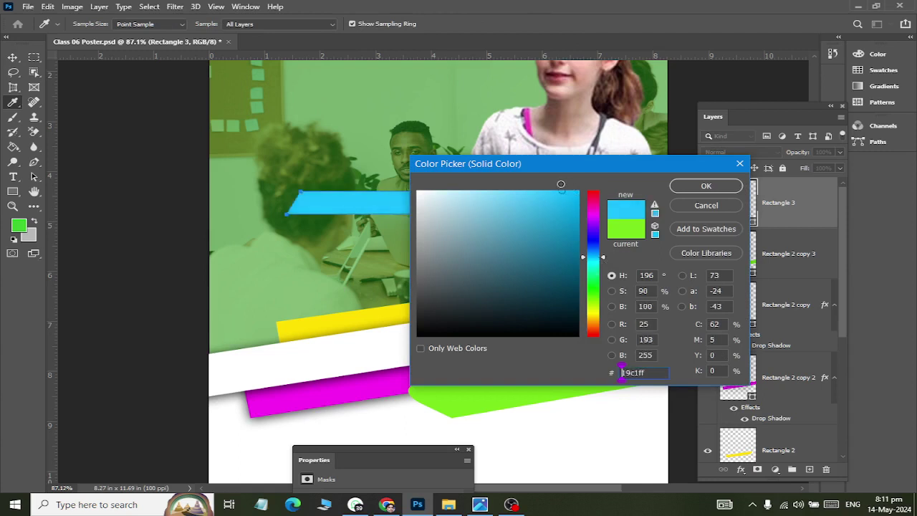
pyautogui.click(705, 186)
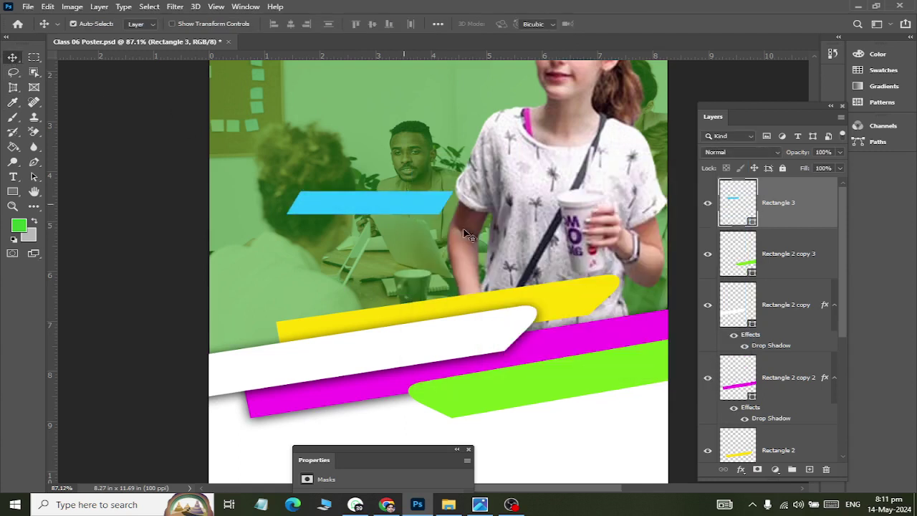
# Tilt the blue strip, tuck it under the magenta banner's left end, and scale it to 83%.
pyautogui.hotkey('ctrl', 't')
pyautogui.moveTo(462, 220); pyautogui.dragTo(464, 203)
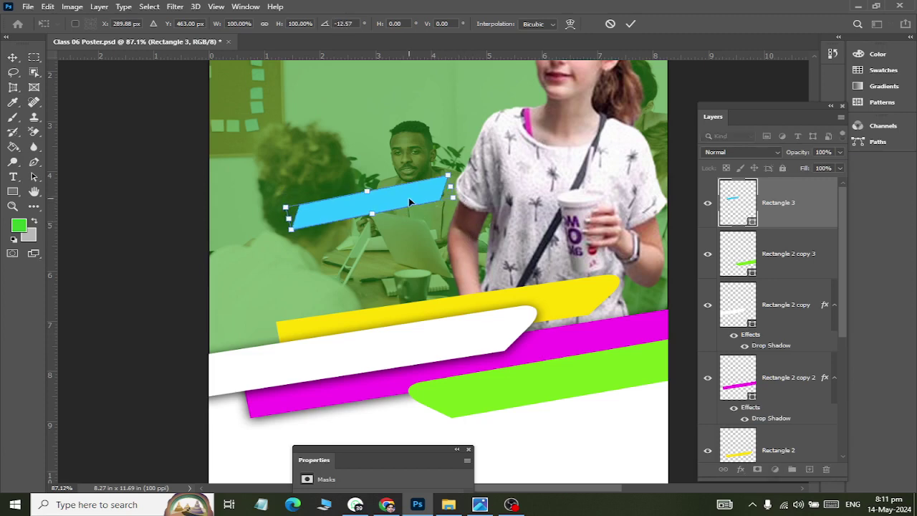
pyautogui.moveTo(408, 198)
pyautogui.mouseDown()
pyautogui.moveTo(359, 410)
pyautogui.moveTo(369, 375)
pyautogui.mouseUp()
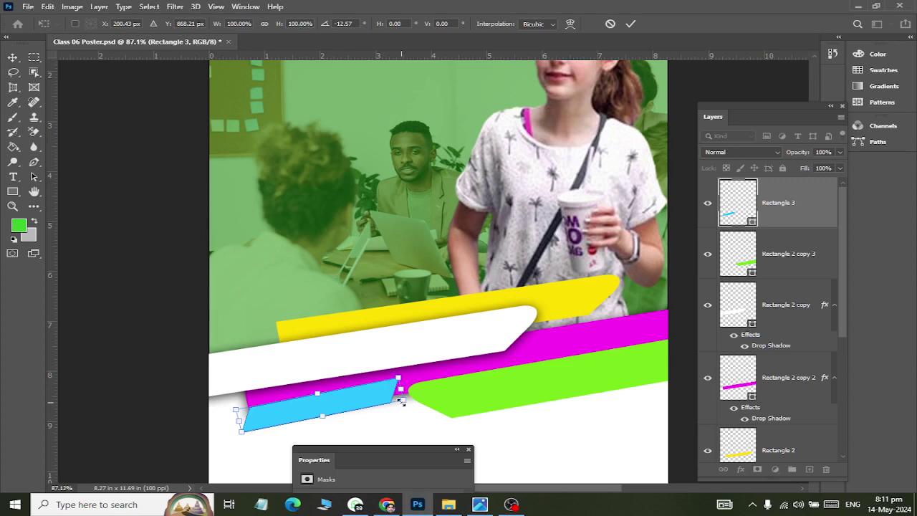
pyautogui.moveTo(402, 402); pyautogui.dragTo(364, 405)
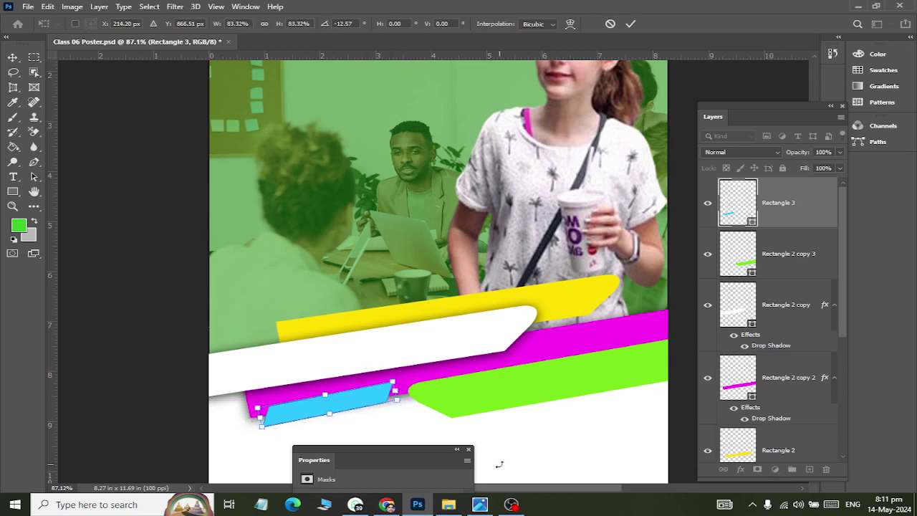
pyautogui.click(13, 61)
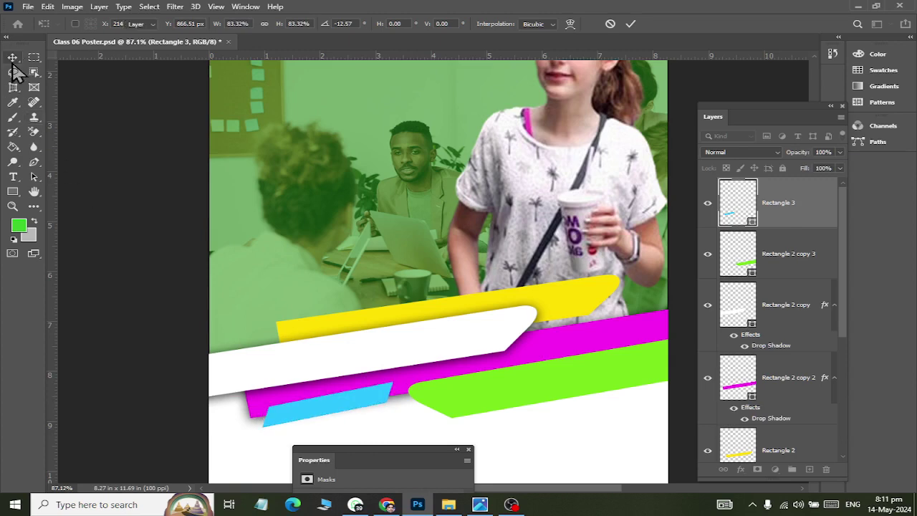
pyautogui.hotkey('alt', 'Tab')
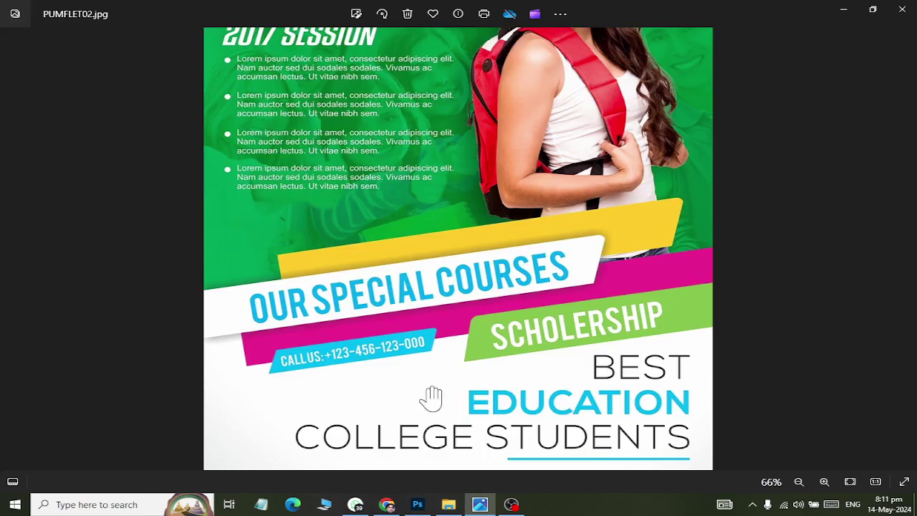
# Copy the white banner's drop shadow layer style and paste it onto the blue Rectangle 3 strip.
pyautogui.hotkey('alt', 'Tab')
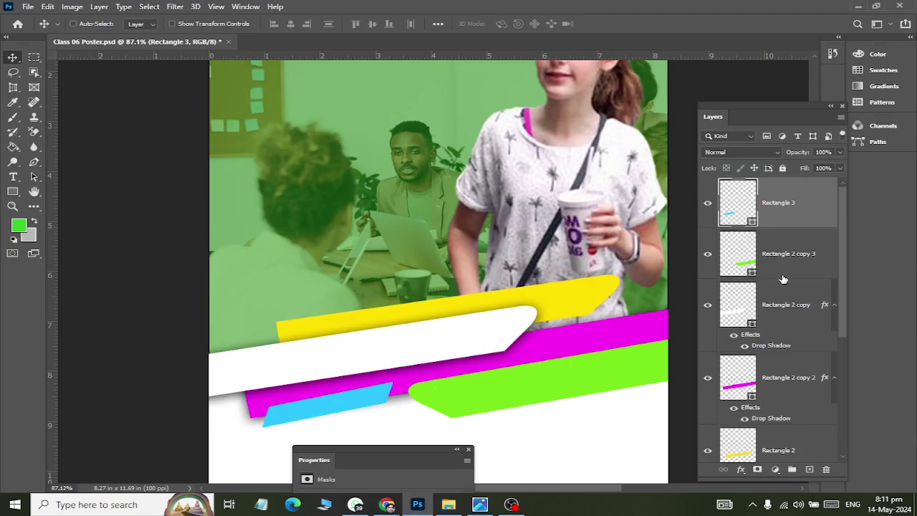
pyautogui.click(741, 469)
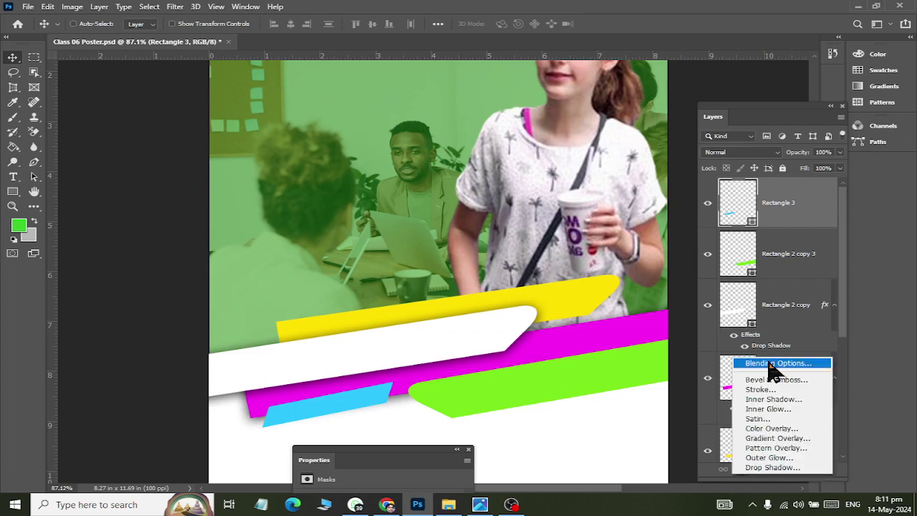
pyautogui.press('Escape')
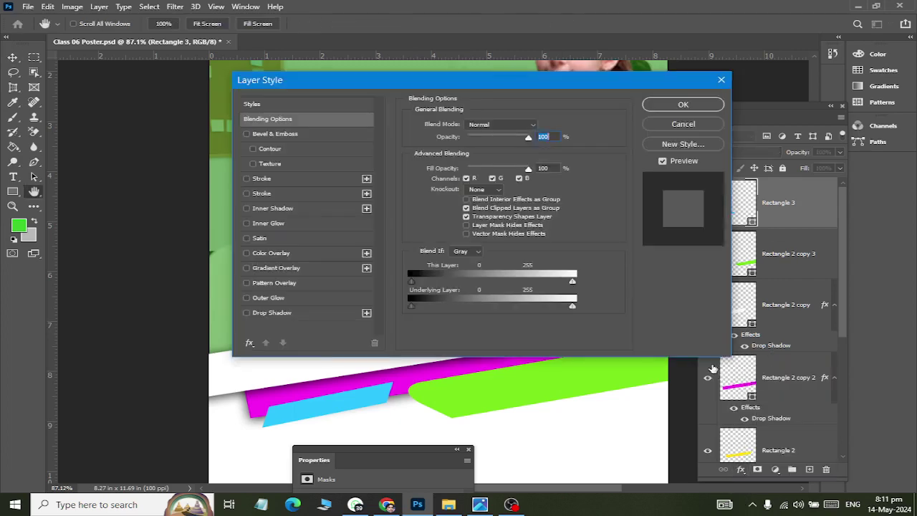
pyautogui.press('Escape')
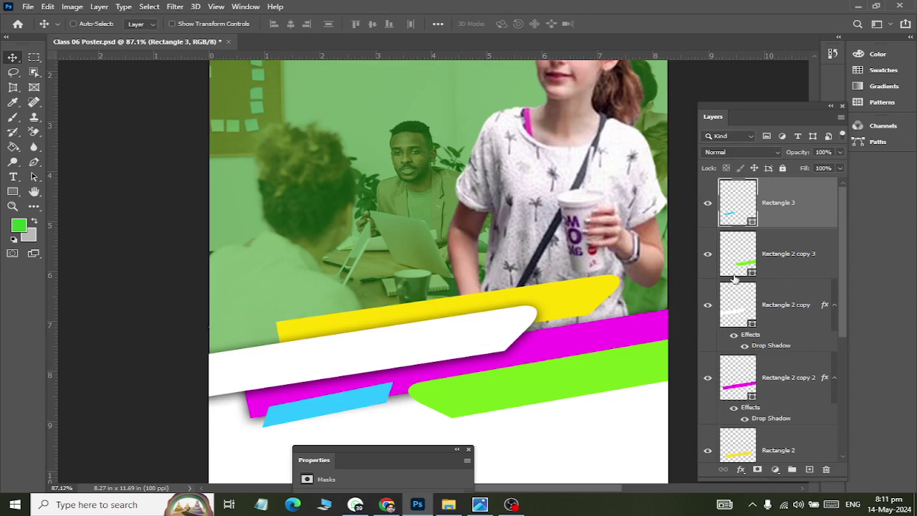
pyautogui.click(788, 312)
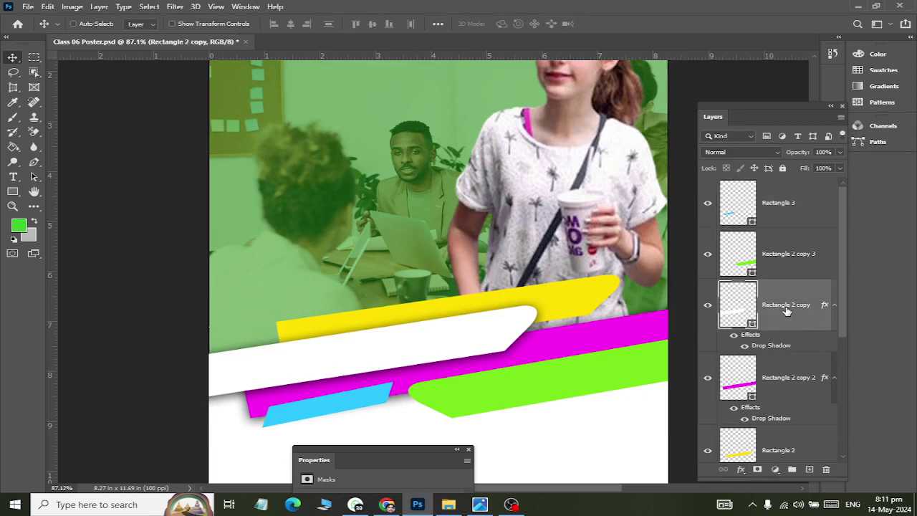
pyautogui.rightClick(788, 313)
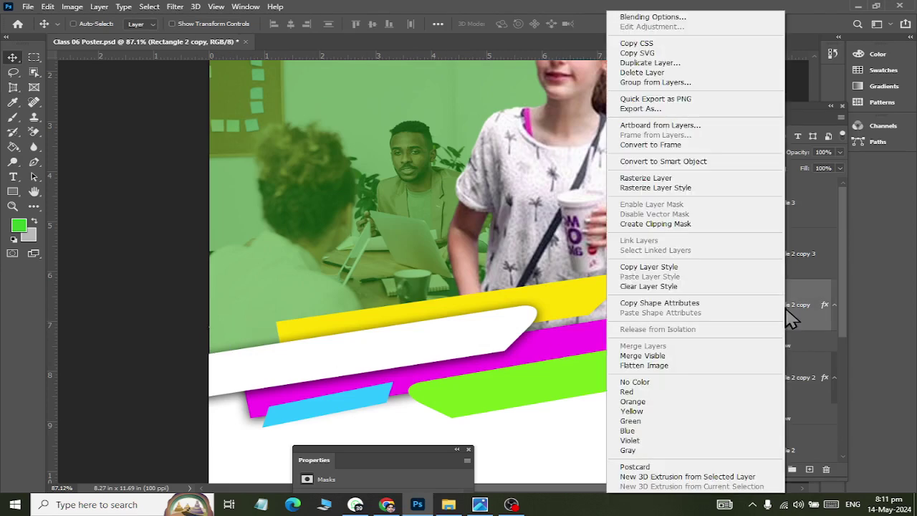
pyautogui.click(736, 267)
pyautogui.click(801, 217)
pyautogui.rightClick(801, 215)
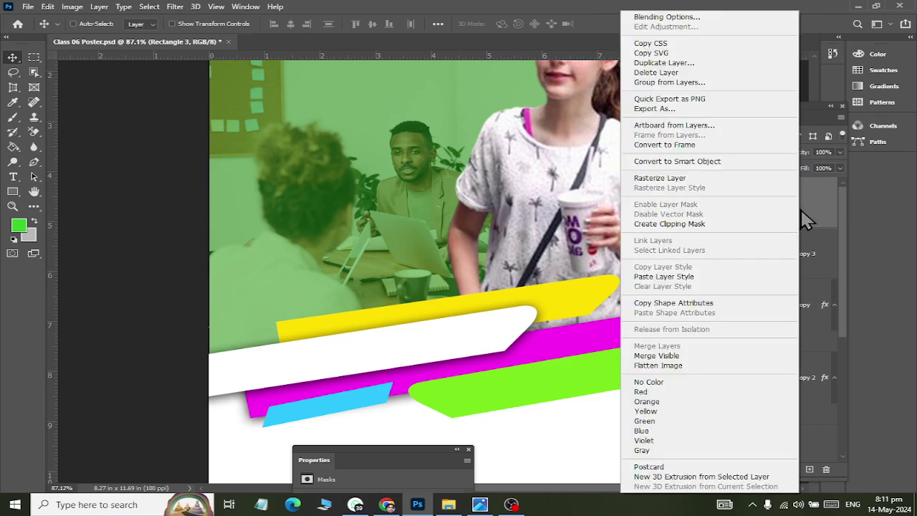
pyautogui.click(725, 277)
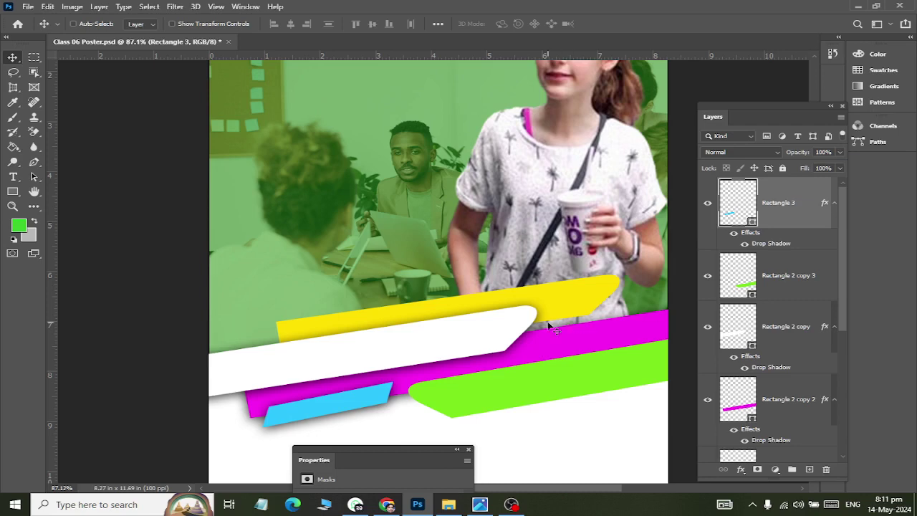
# Move the lime banner up-right, then widen the cyan banner to 121.27% and rotate it -1.75°.
pyautogui.click(763, 286)
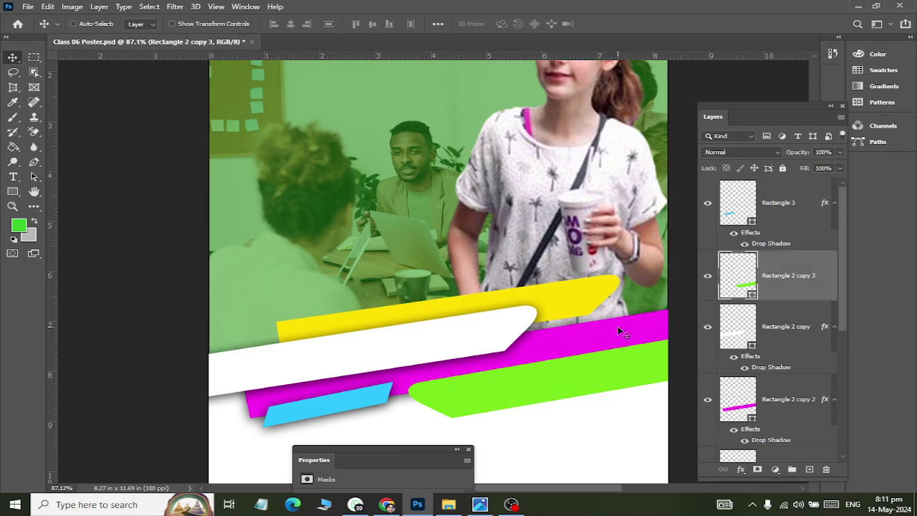
pyautogui.moveTo(522, 380); pyautogui.dragTo(548, 375)
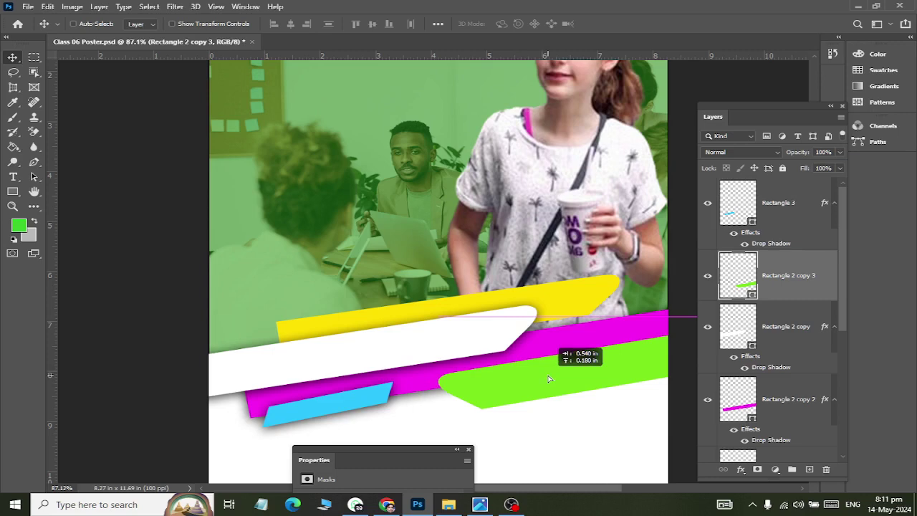
pyautogui.click(748, 221)
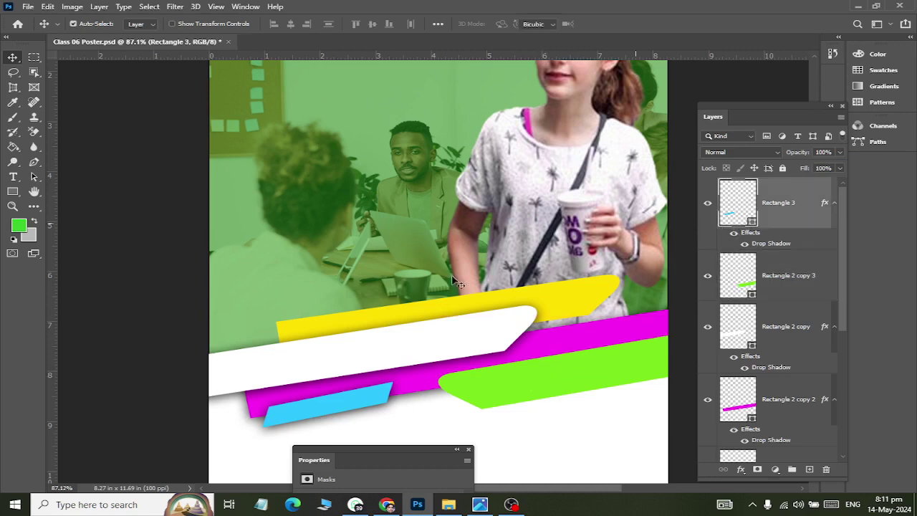
pyautogui.hotkey('ctrl', 't')
pyautogui.moveTo(393, 403); pyautogui.dragTo(421, 404)
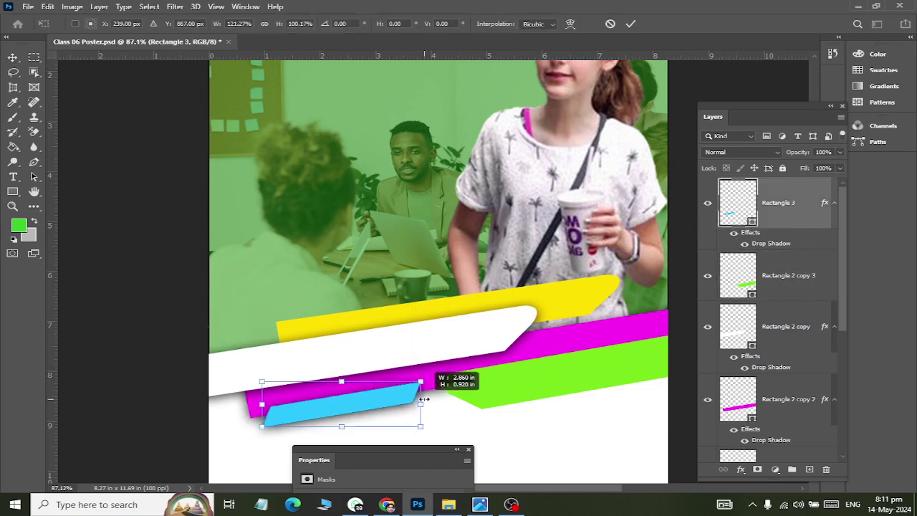
pyautogui.moveTo(426, 437); pyautogui.dragTo(427, 435)
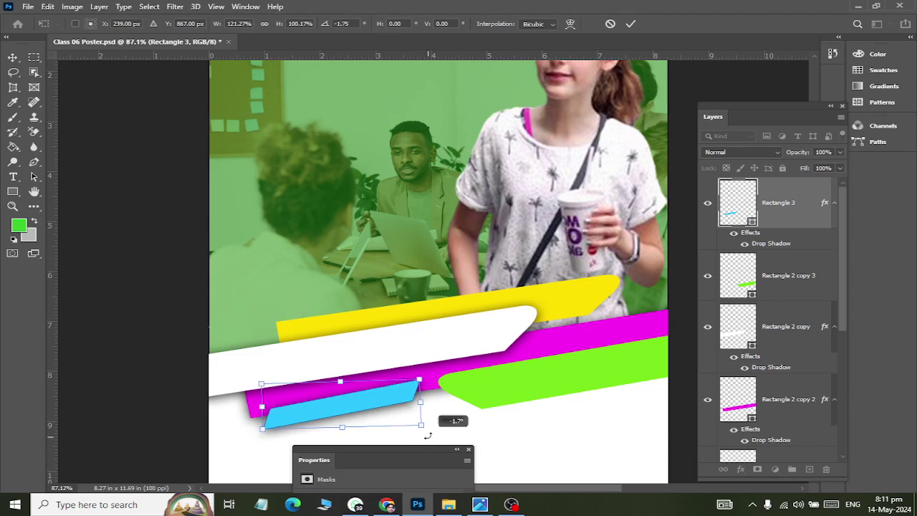
pyautogui.click(12, 57)
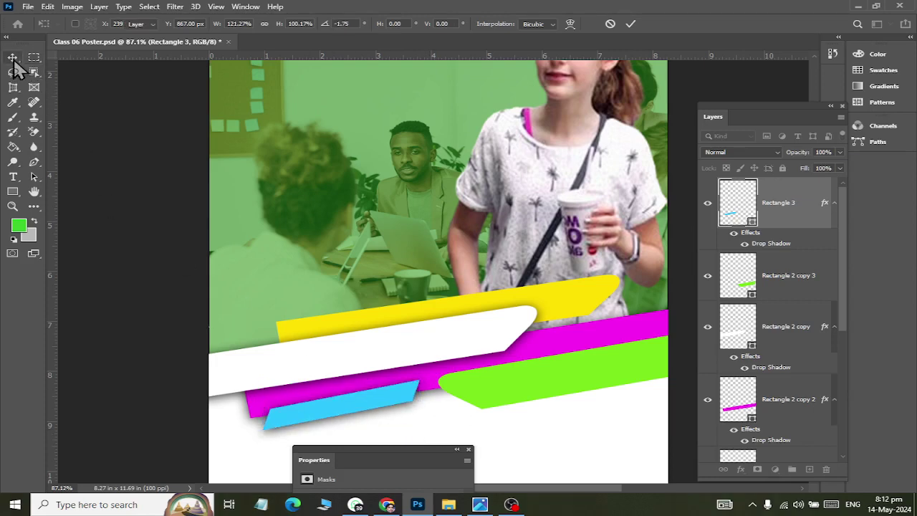
# Scroll the Layers panel, then switch to the PUMFLET02.jpg reference flyer.
pyautogui.scroll(-2, 579, 257)
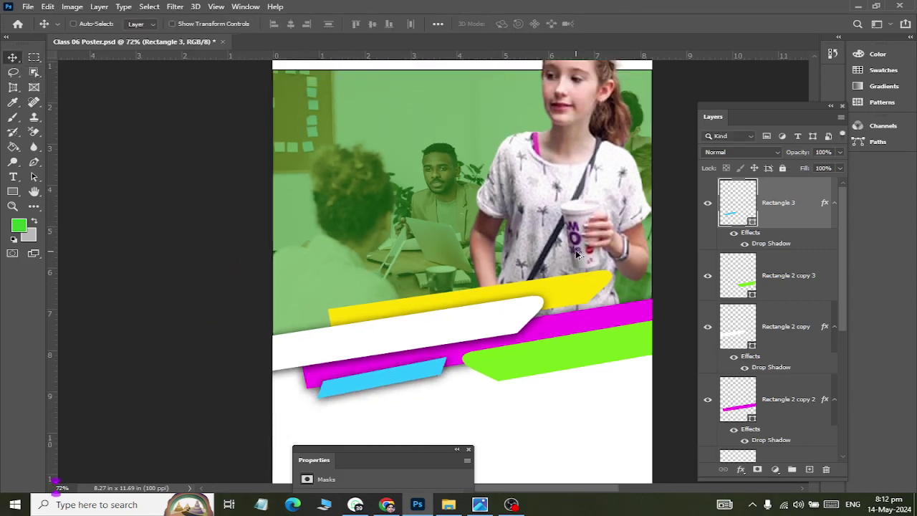
pyautogui.scroll(1, 545, 272)
pyautogui.scroll(3, 532, 284)
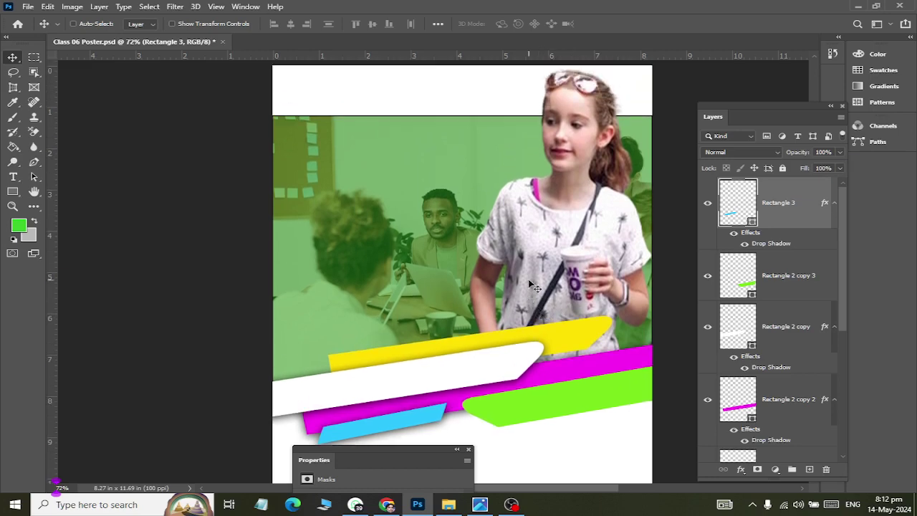
pyautogui.scroll(-1, 436, 369)
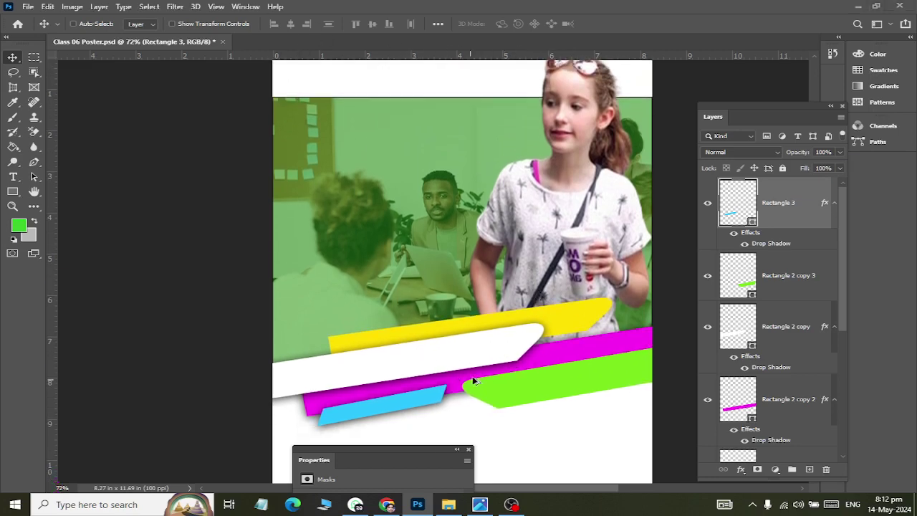
pyautogui.hotkey('alt', 'Tab')
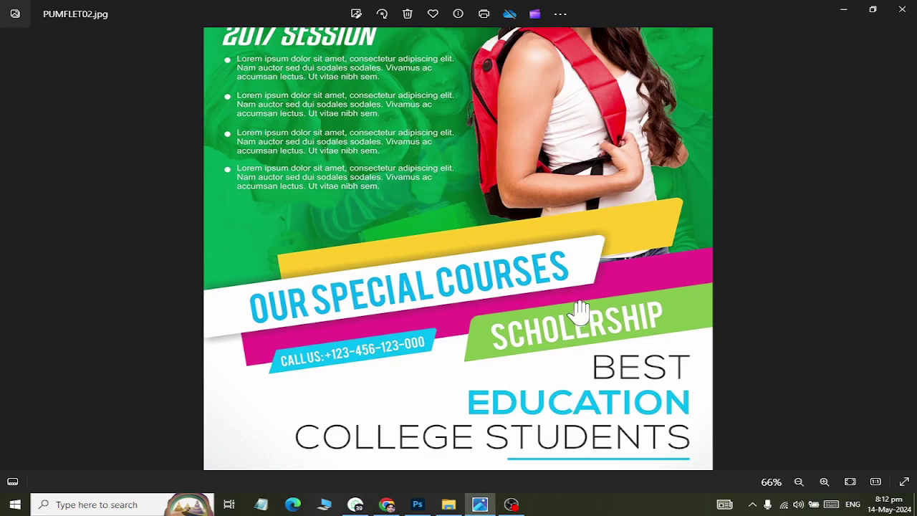
# Zoom in and out on the PUMFLET02.jpg reference flyer and flip back to the poster.
pyautogui.hotkey('alt', 'Tab')
pyautogui.hotkey('alt', 'Tab')
pyautogui.scroll(-1, 549, 324)
pyautogui.scroll(-1, 559, 348)
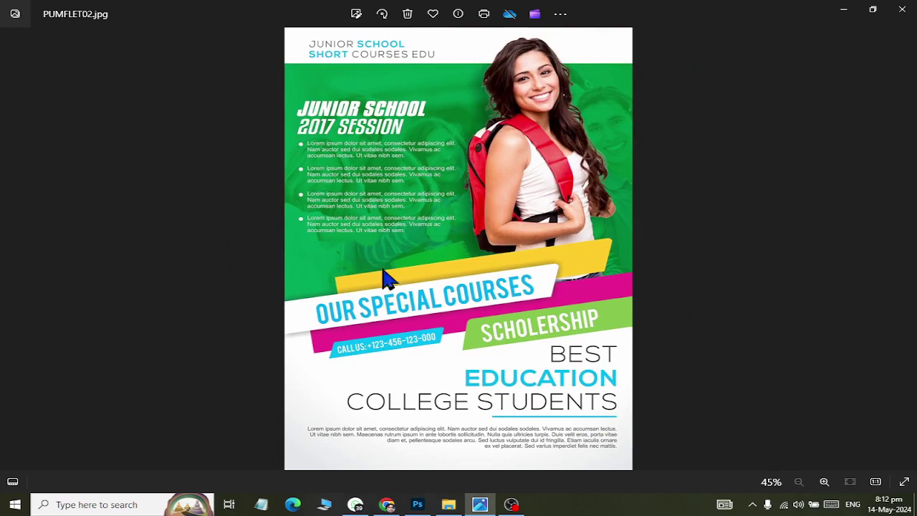
pyautogui.scroll(1, 308, 182)
pyautogui.scroll(2, 242, 140)
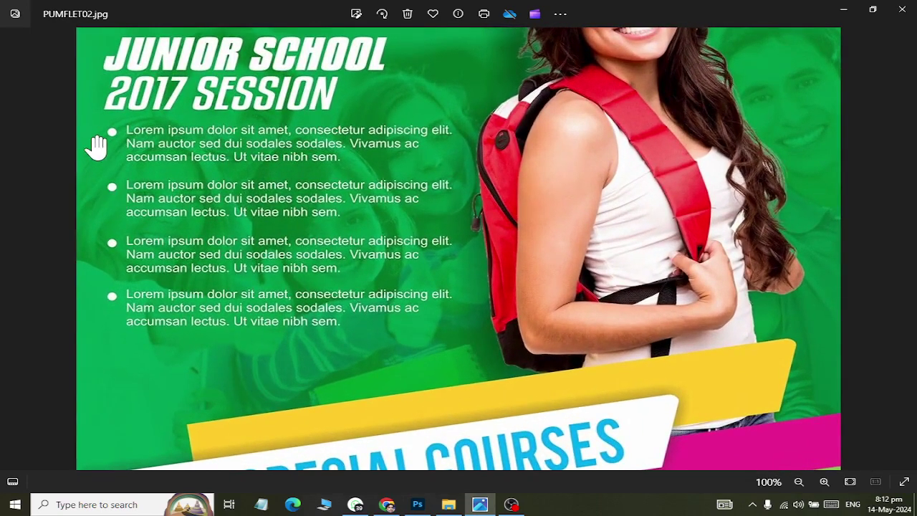
pyautogui.scroll(-2, 116, 197)
pyautogui.scroll(-1, 123, 181)
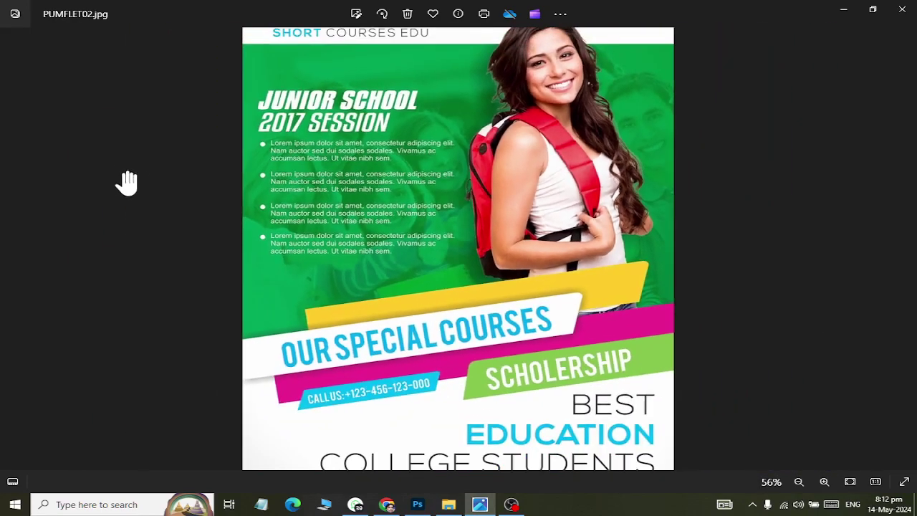
pyautogui.hotkey('alt', 'Tab')
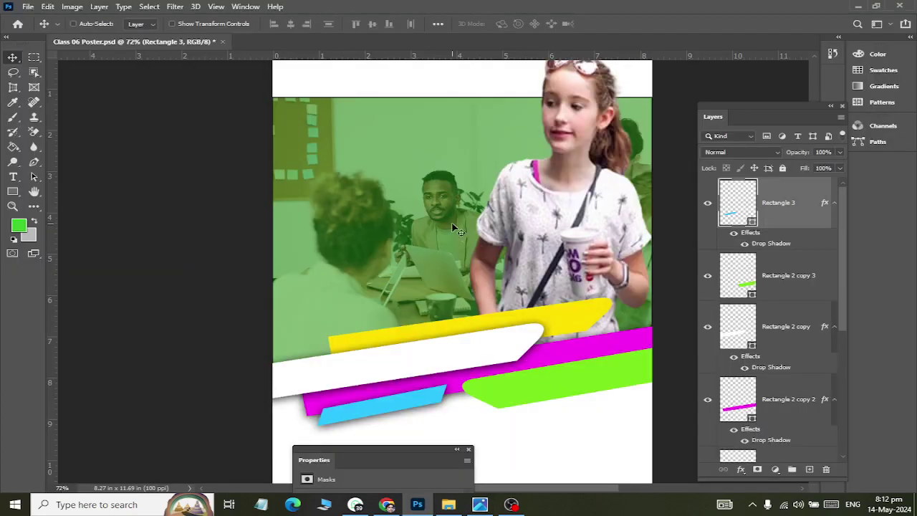
# Pan to the flyer's top header, compare it with the poster, and end on Class 06 Poster.psd.
pyautogui.hotkey('alt', 'Tab')
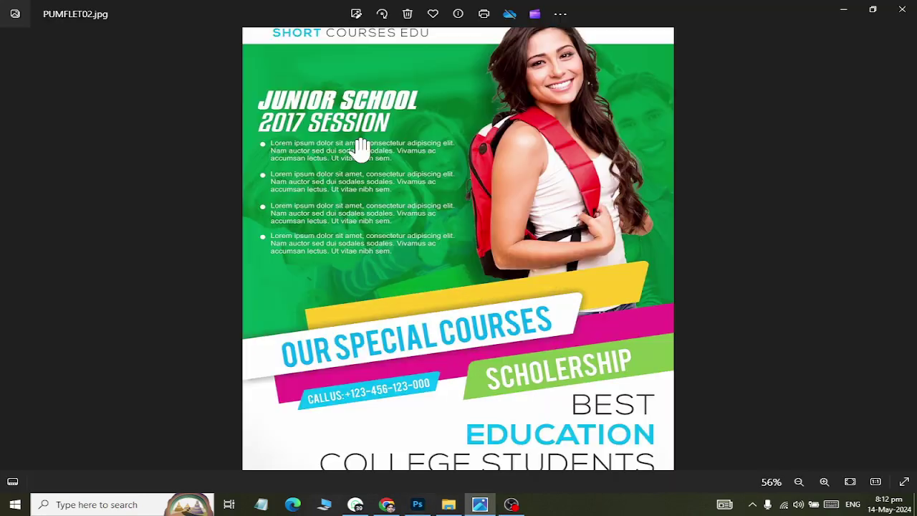
pyautogui.scroll(1, 286, 114)
pyautogui.moveTo(330, 94); pyautogui.dragTo(326, 200)
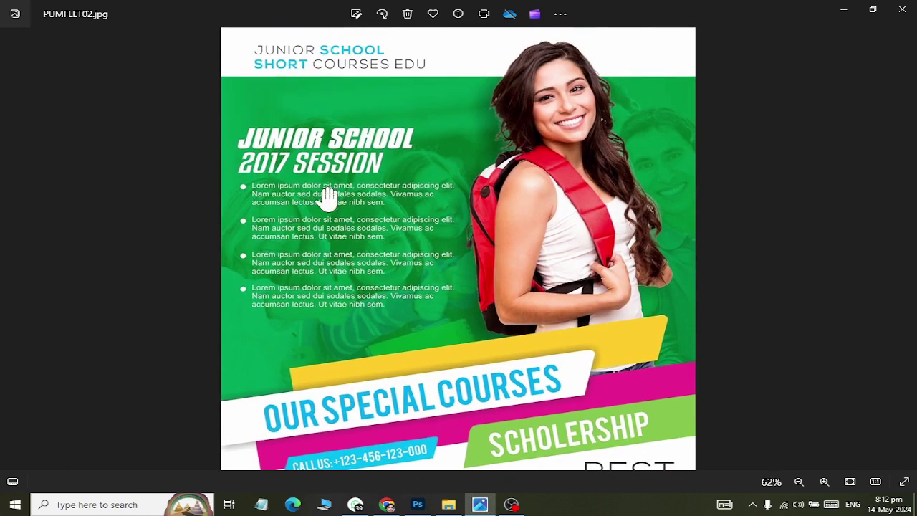
pyautogui.scroll(-1, 483, 246)
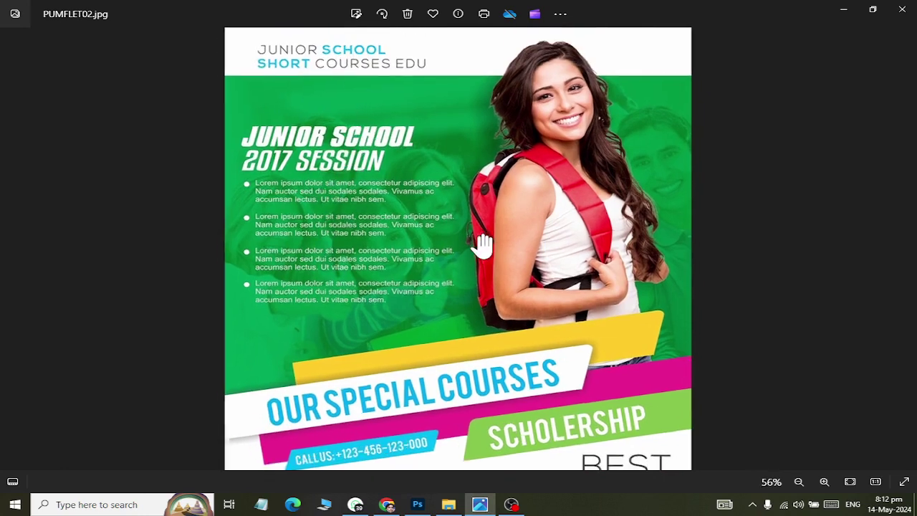
pyautogui.scroll(-1, 480, 241)
pyautogui.hotkey('alt', 'Tab')
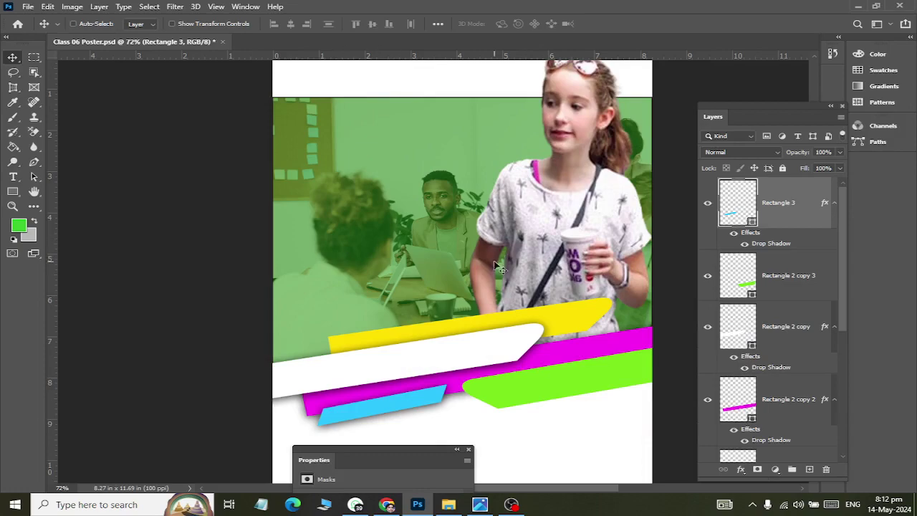
pyautogui.hotkey('alt', 'Tab')
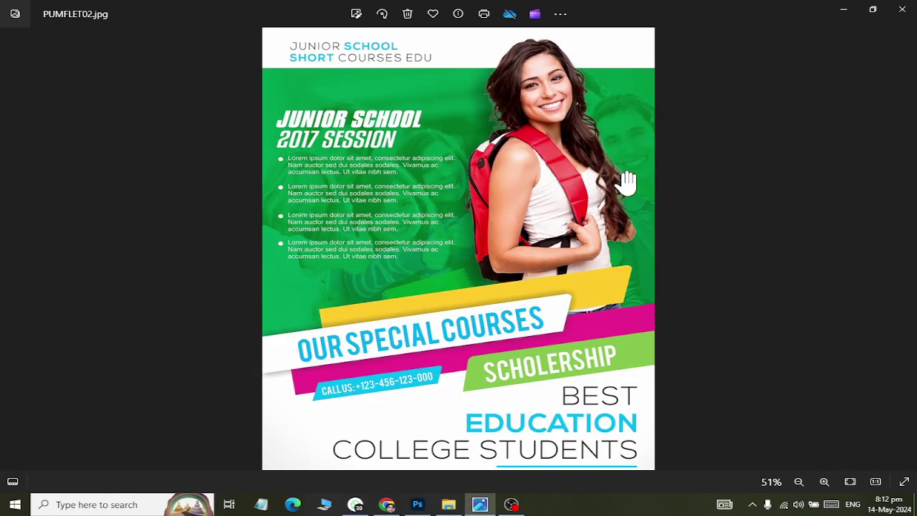
pyautogui.hotkey('alt', 'Tab')
pyautogui.hotkey('alt', 'Tab')
pyautogui.hotkey('alt', 'Tab')
# Set Layer 1, the office photo, to 50% fill after trying 75%.
pyautogui.scroll(-5, 798, 271)
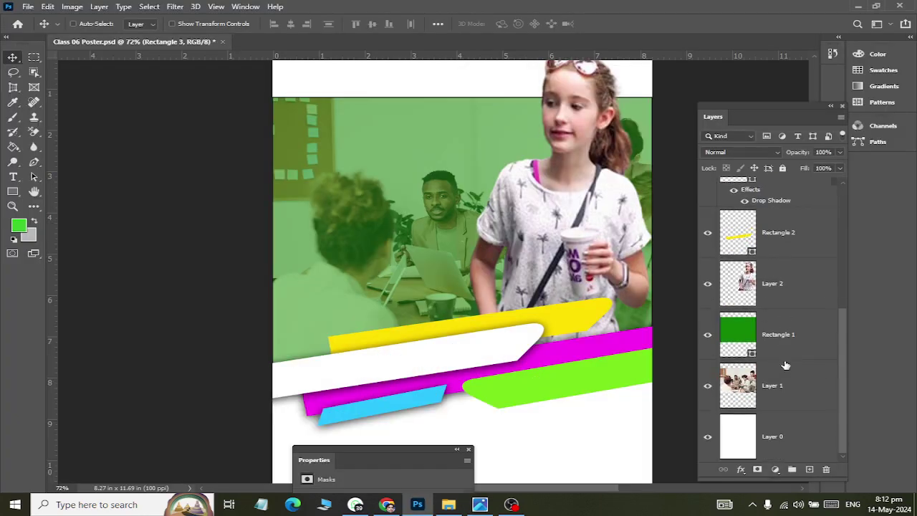
pyautogui.click(779, 380)
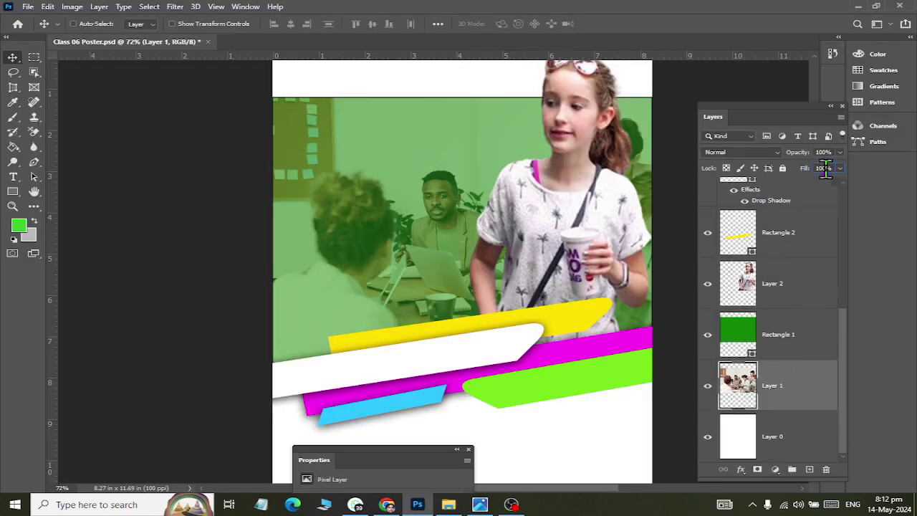
pyautogui.write('75')
pyautogui.press('Return')
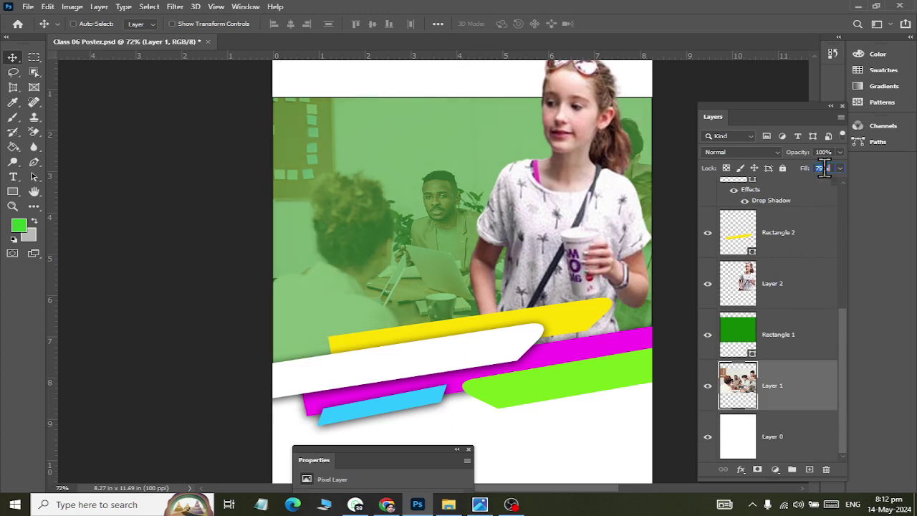
pyautogui.write('50')
pyautogui.press('Return')
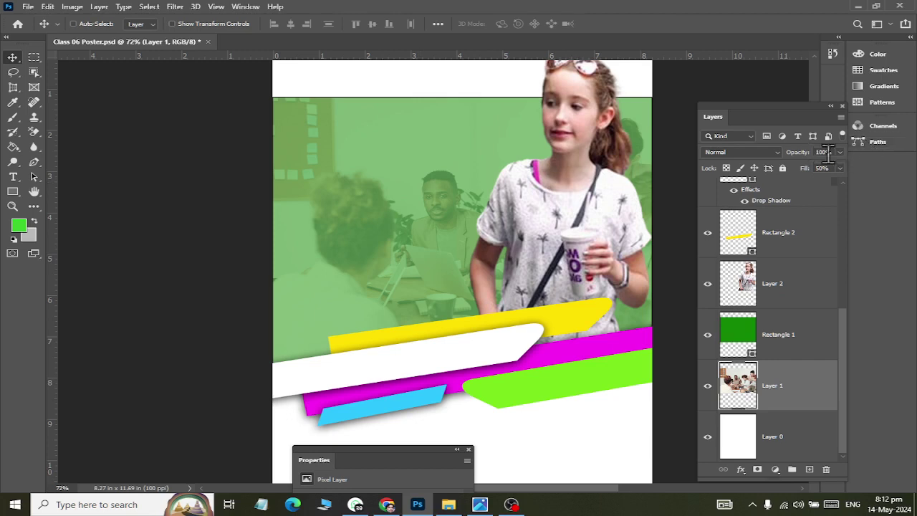
# Set the Rectangle 1 green tint overlay to 65% fill, checking it against the reference.
pyautogui.click(825, 168)
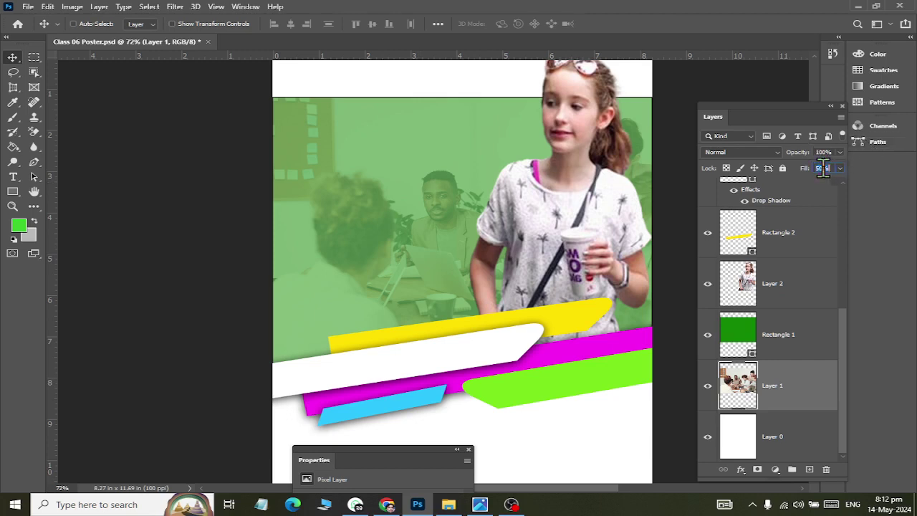
pyautogui.click(770, 335)
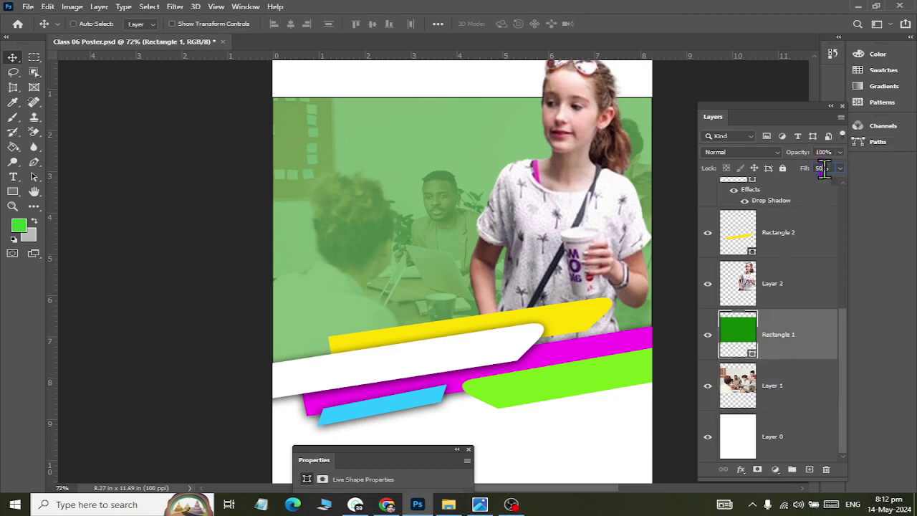
pyautogui.write('75')
pyautogui.press('Return')
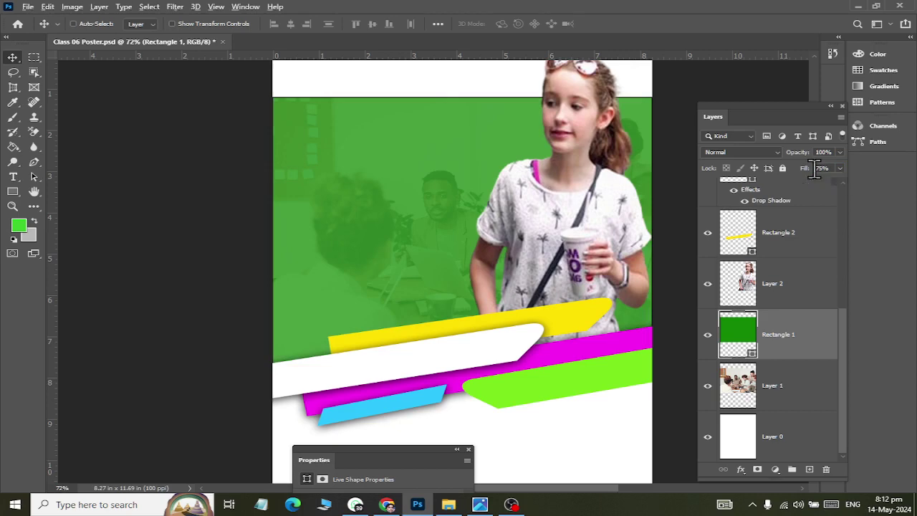
pyautogui.hotkey('alt', 'Tab')
pyautogui.hotkey('alt', 'Tab')
pyautogui.write('6')
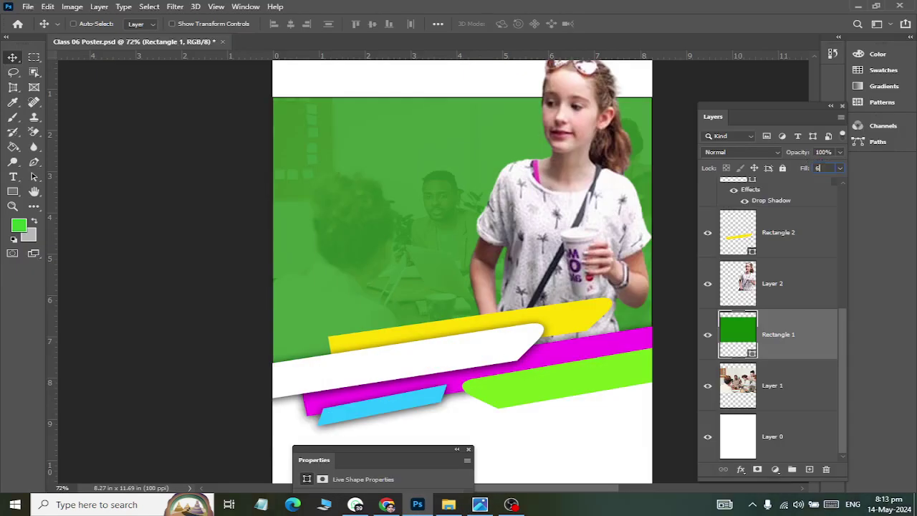
pyautogui.write('5')
pyautogui.press('Return')
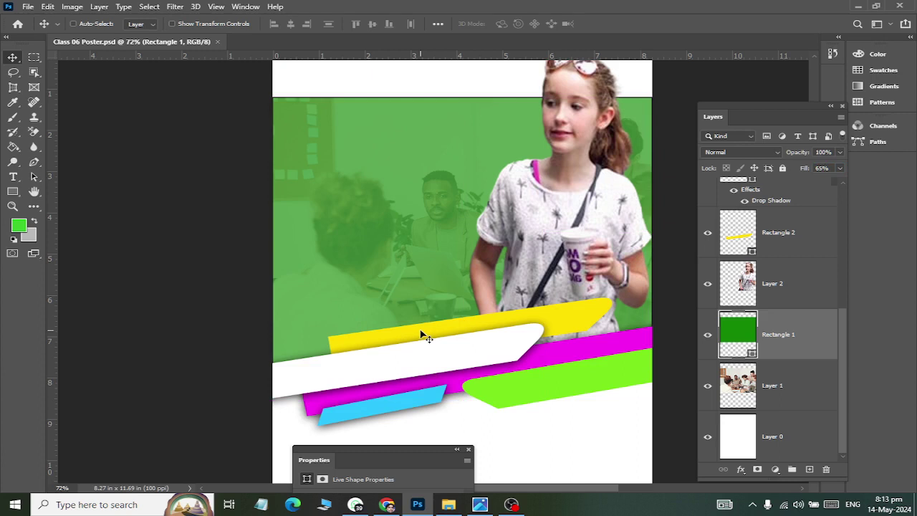
# Rotate the cyan Rectangle 3 stripe by about 1.95° and commit the transform.
pyautogui.scroll(1, 332, 266)
pyautogui.scroll(5, 776, 253)
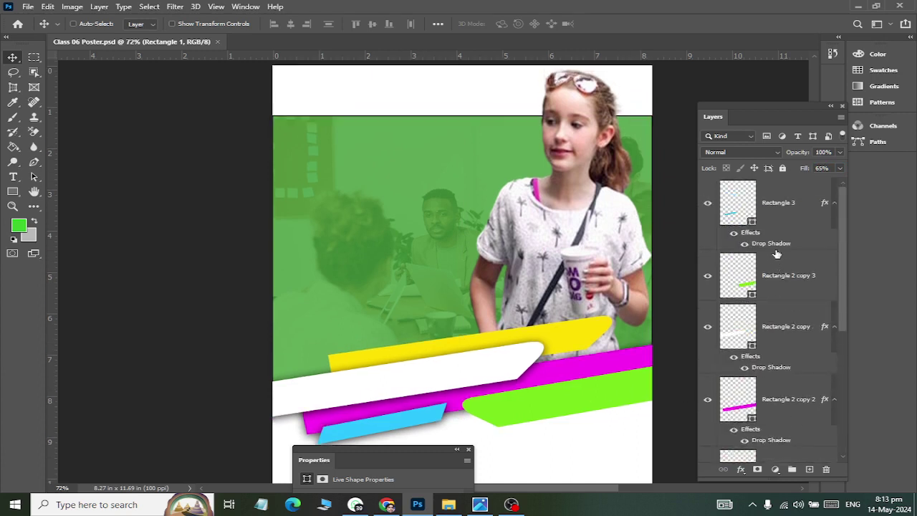
pyautogui.click(757, 213)
pyautogui.scroll(-1, 461, 332)
pyautogui.hotkey('ctrl', 't')
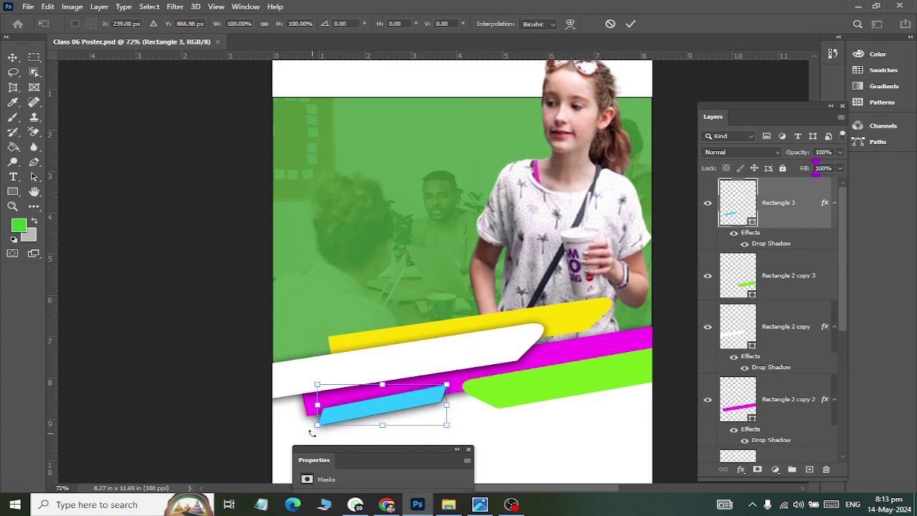
pyautogui.moveTo(309, 432); pyautogui.dragTo(316, 428)
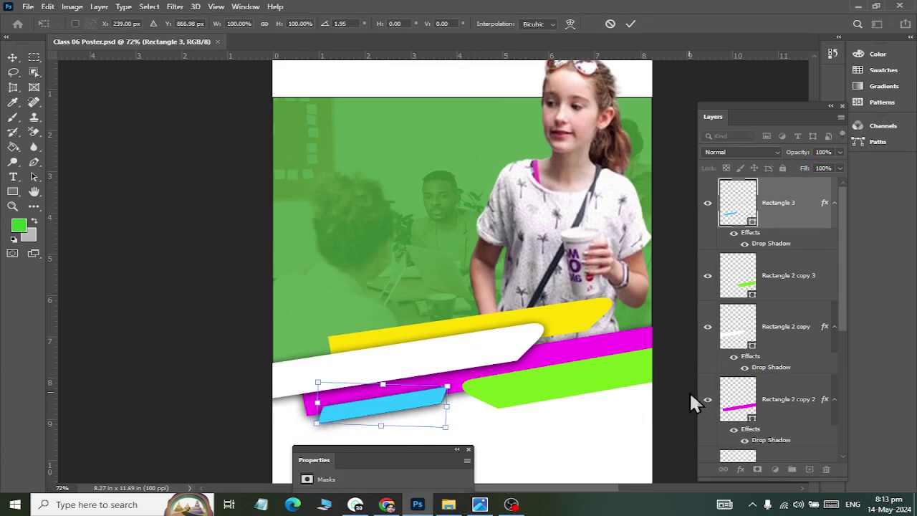
pyautogui.scroll(-5, 369, 387)
pyautogui.scroll(5, 360, 373)
pyautogui.scroll(-5, 369, 372)
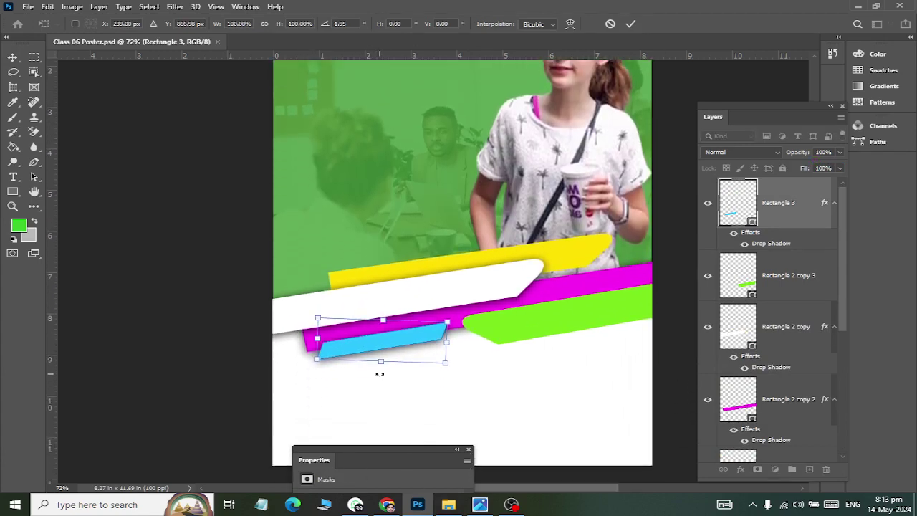
pyautogui.scroll(3, 387, 387)
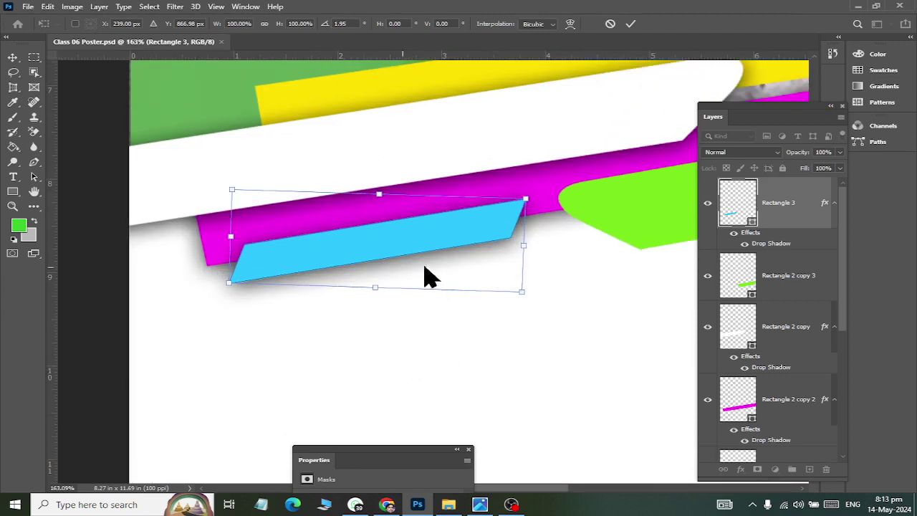
pyautogui.click(13, 58)
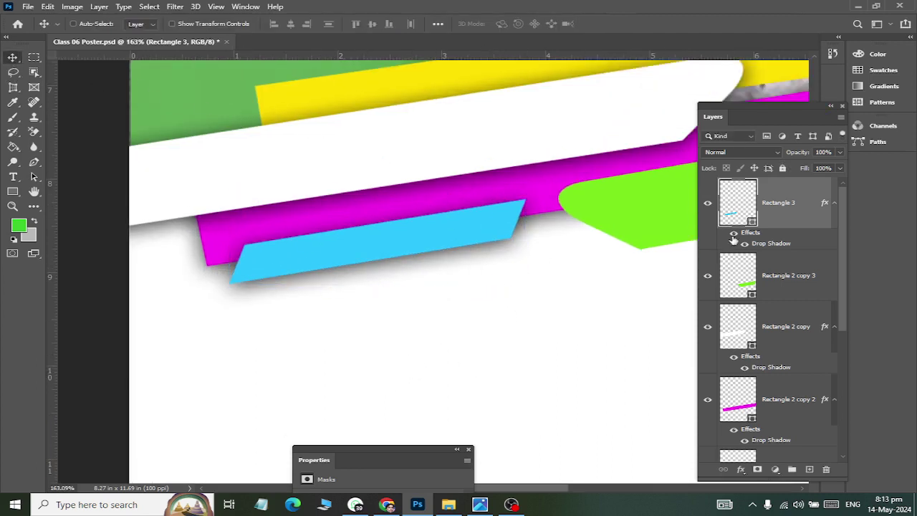
# Create a new layer group for the stripes and name it Design.
pyautogui.scroll(-4, 834, 271)
pyautogui.scroll(5, 833, 271)
pyautogui.scroll(-6, 824, 272)
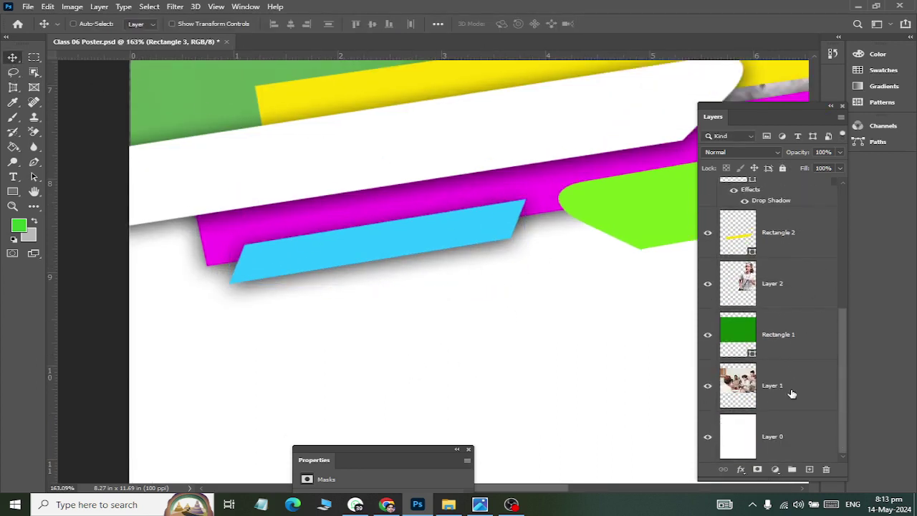
pyautogui.scroll(5, 791, 393)
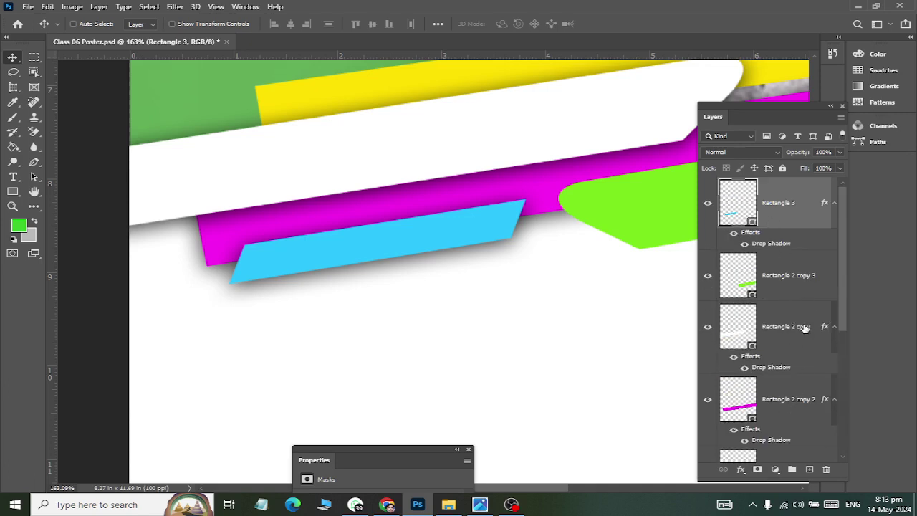
pyautogui.click(791, 469)
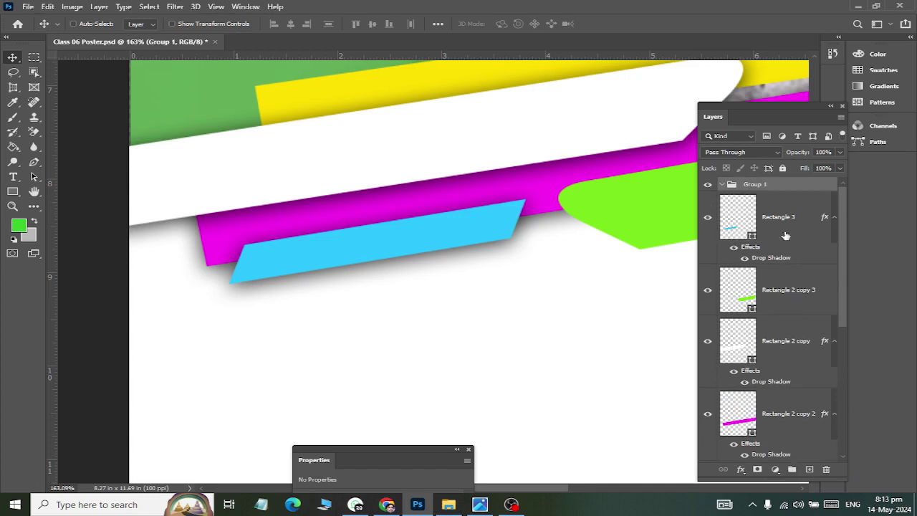
pyautogui.doubleClick(757, 185)
pyautogui.write('S')
pyautogui.press('BackSpace')
pyautogui.press('BackSpace')
pyautogui.press('BackSpace')
pyautogui.press('BackSpace')
pyautogui.write('Design')
pyautogui.press('Return')
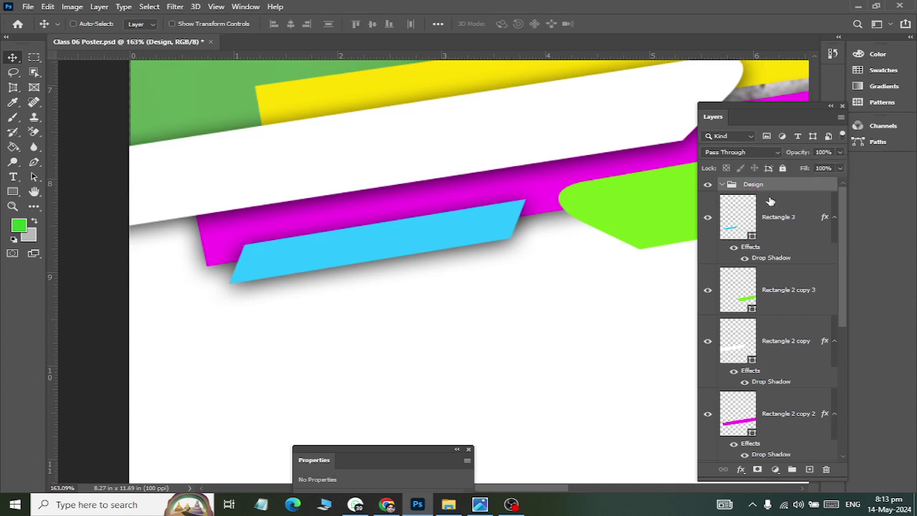
# Select the five stripe layers, Rectangle 3, Rectangle 2 and its copies, then collapse the Design group.
pyautogui.click(802, 228)
pyautogui.keyDown('shift'); pyautogui.click(781, 302); pyautogui.keyUp('shift')
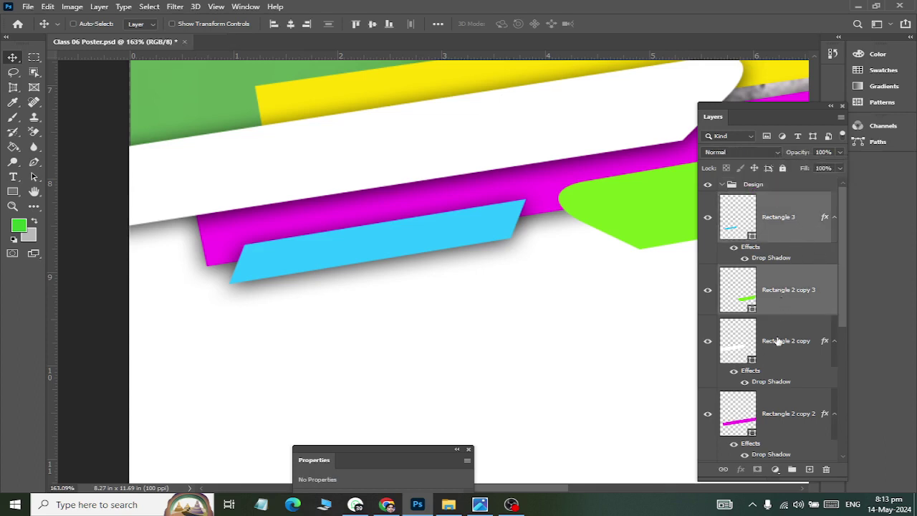
pyautogui.keyDown('shift'); pyautogui.click(778, 341); pyautogui.keyUp('shift')
pyautogui.keyDown('shift'); pyautogui.click(773, 417); pyautogui.keyUp('shift')
pyautogui.scroll(-2, 775, 405)
pyautogui.scroll(-2, 776, 395)
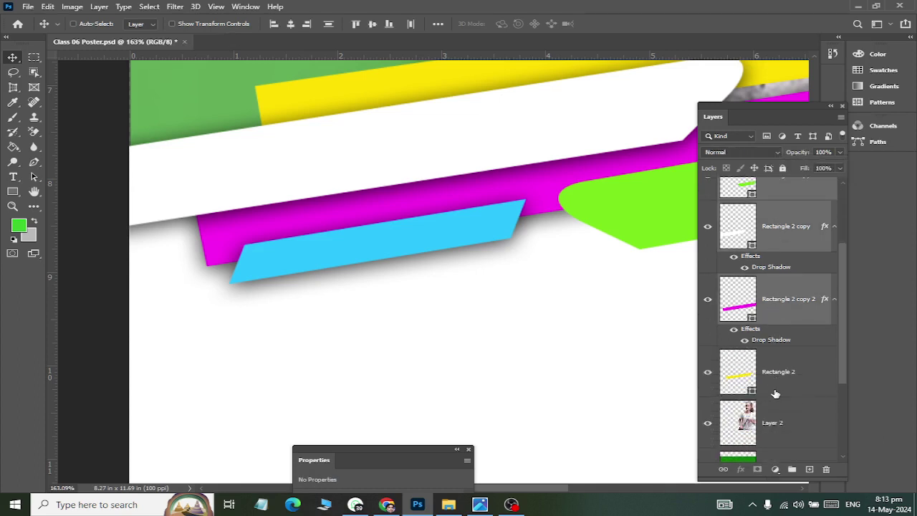
pyautogui.keyDown('shift'); pyautogui.click(775, 360); pyautogui.keyUp('shift')
pyautogui.scroll(2, 778, 344)
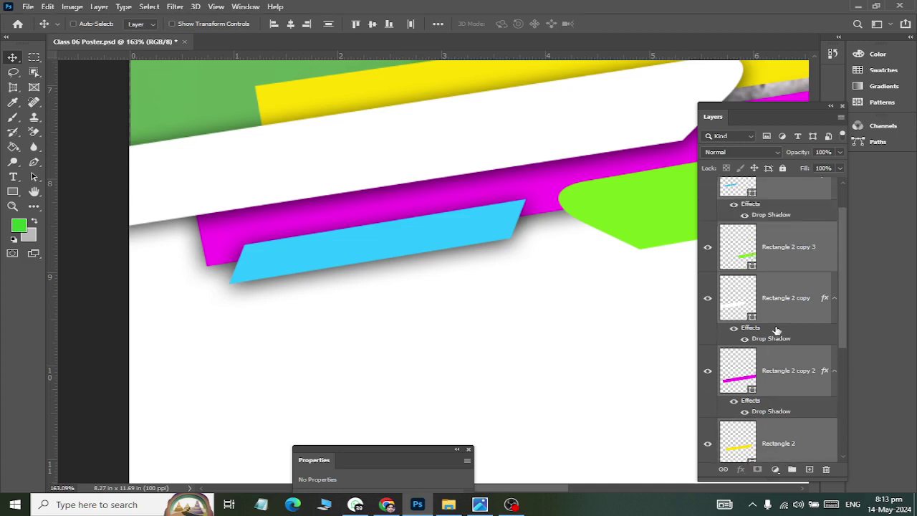
pyautogui.scroll(2, 775, 322)
pyautogui.click(753, 184)
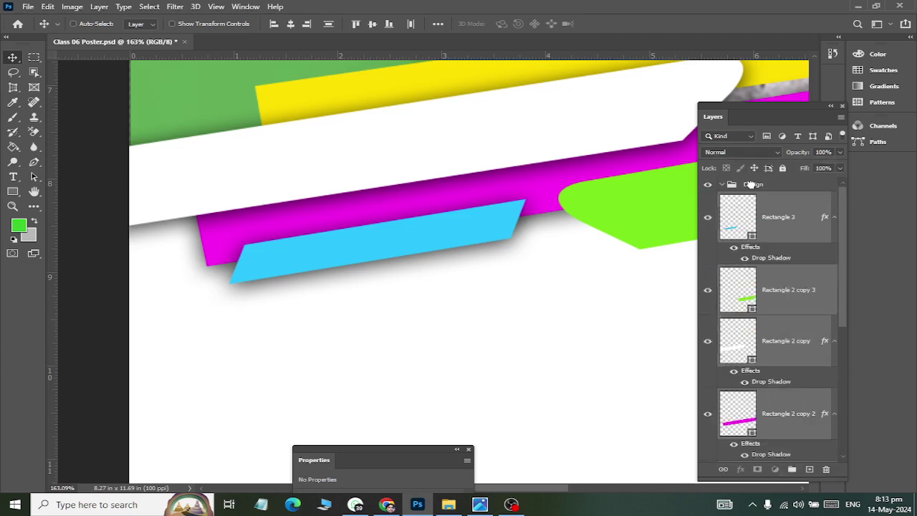
pyautogui.click(722, 184)
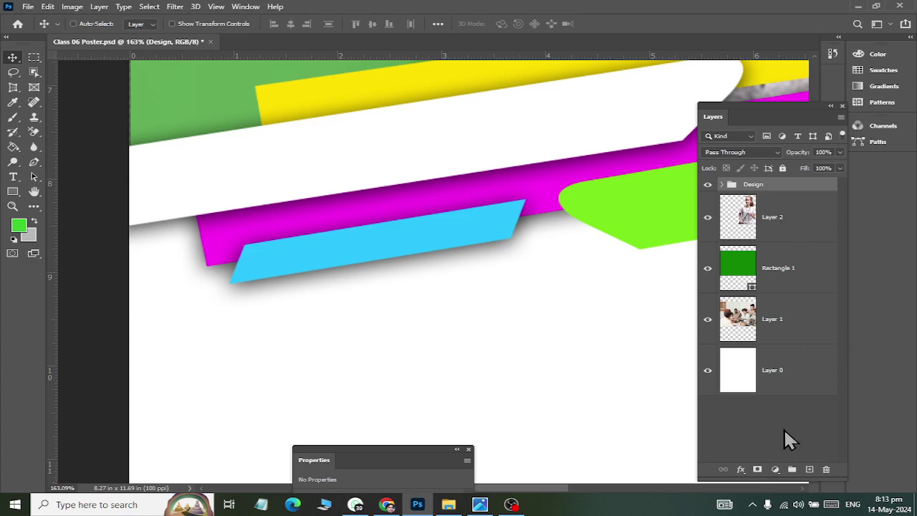
# Create a collapsed Header group containing Layer 2, the green tint Rectangle 1 and Layer 1.
pyautogui.click(791, 470)
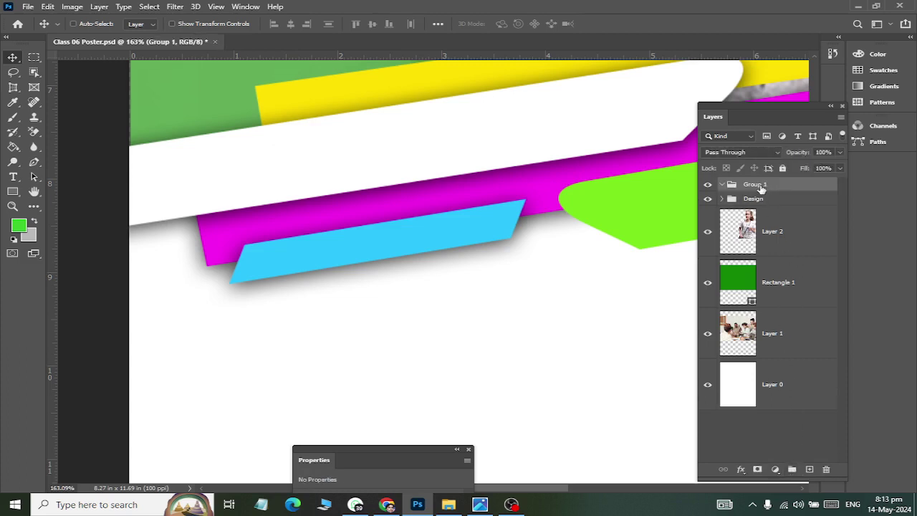
pyautogui.doubleClick(760, 184)
pyautogui.write('Header')
pyautogui.press('Return')
pyautogui.click(765, 227)
pyautogui.keyDown('shift'); pyautogui.click(777, 284); pyautogui.keyUp('shift')
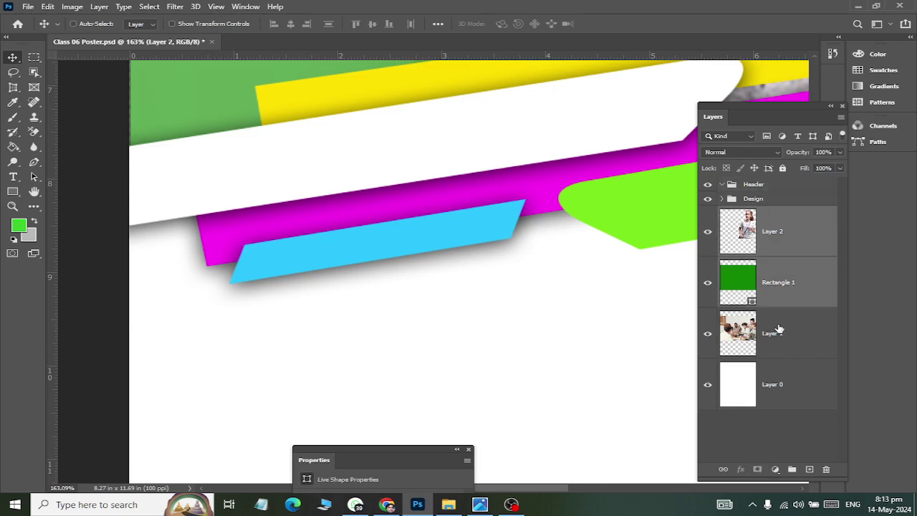
pyautogui.keyDown('shift'); pyautogui.click(778, 328); pyautogui.keyUp('shift')
pyautogui.moveTo(778, 328); pyautogui.dragTo(750, 186)
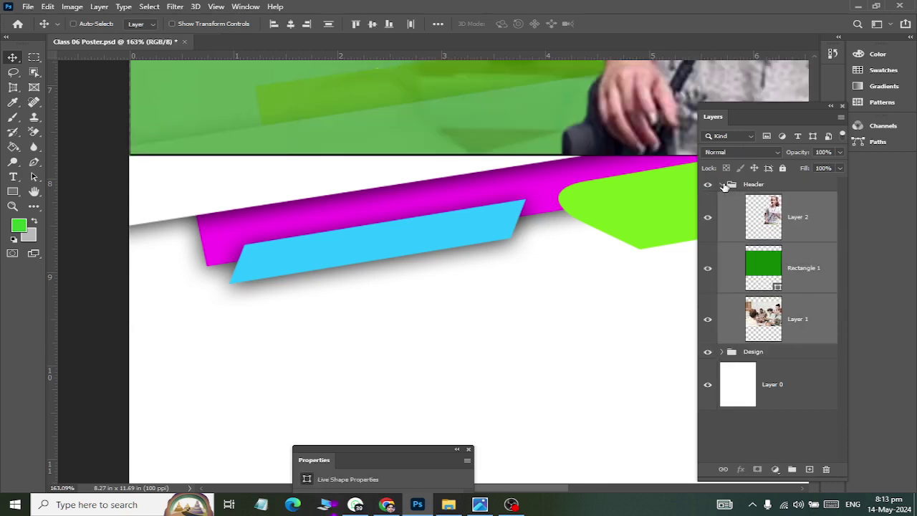
pyautogui.click(721, 184)
# Move the Header group beneath the Design group in the layer stack.
pyautogui.scroll(2, 492, 260)
pyautogui.scroll(2, 489, 232)
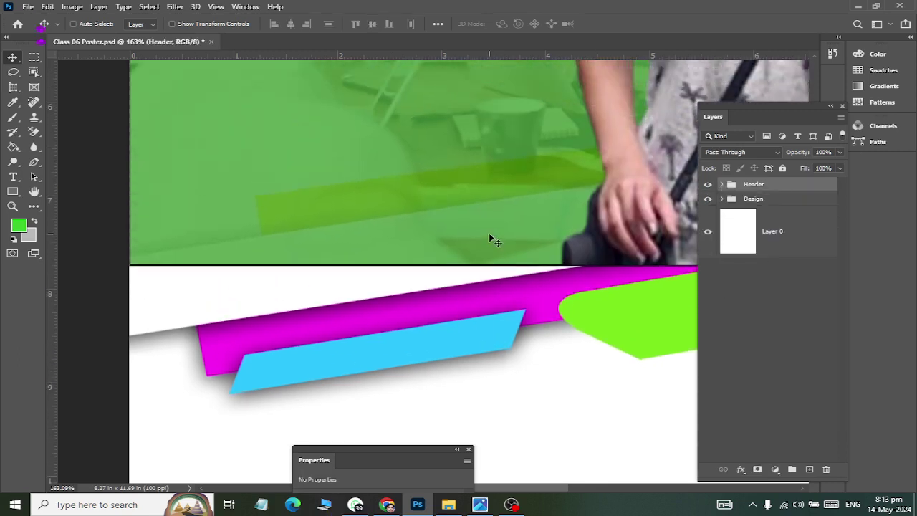
pyautogui.scroll(3, 510, 214)
pyautogui.scroll(1, 554, 215)
pyautogui.scroll(-1, 554, 216)
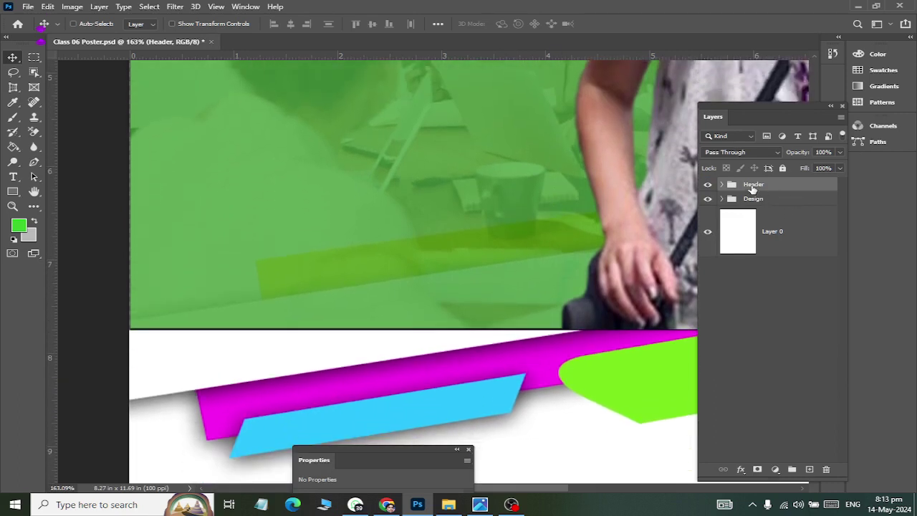
pyautogui.moveTo(752, 186); pyautogui.dragTo(751, 205)
pyautogui.scroll(2, 555, 276)
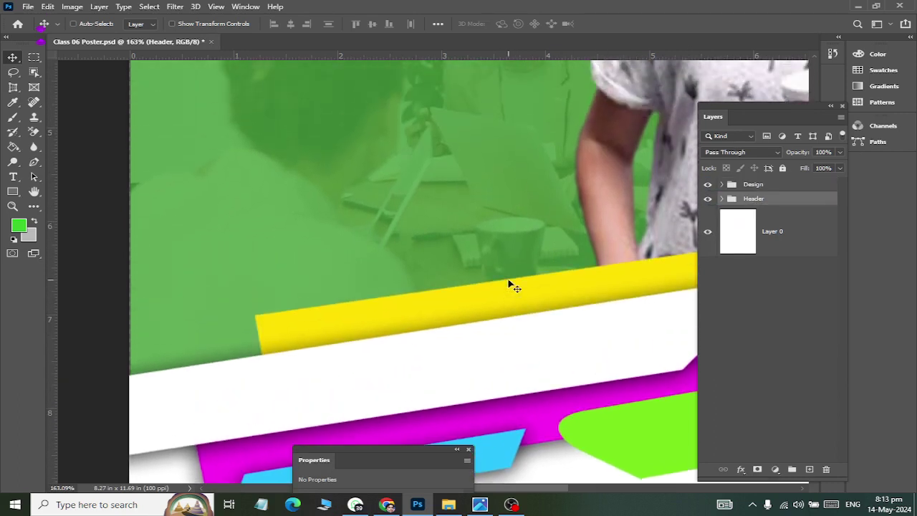
pyautogui.scroll(-2, 508, 284)
pyautogui.scroll(-2, 513, 207)
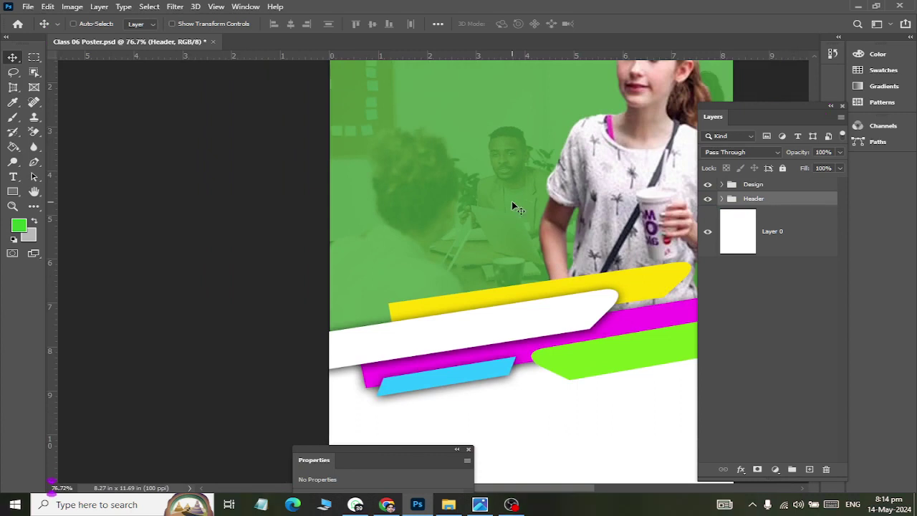
pyautogui.hscroll(2, 522, 215)
pyautogui.hscroll(2, 522, 214)
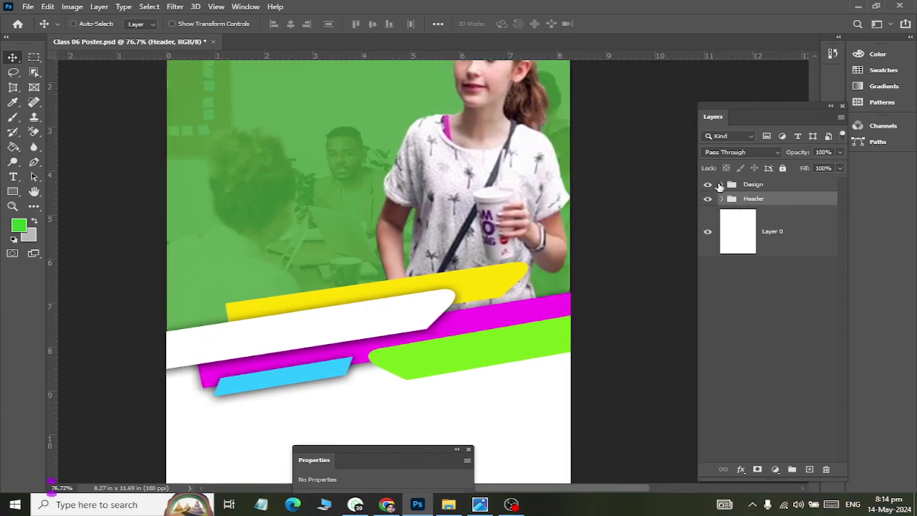
pyautogui.click(720, 186)
pyautogui.click(709, 184)
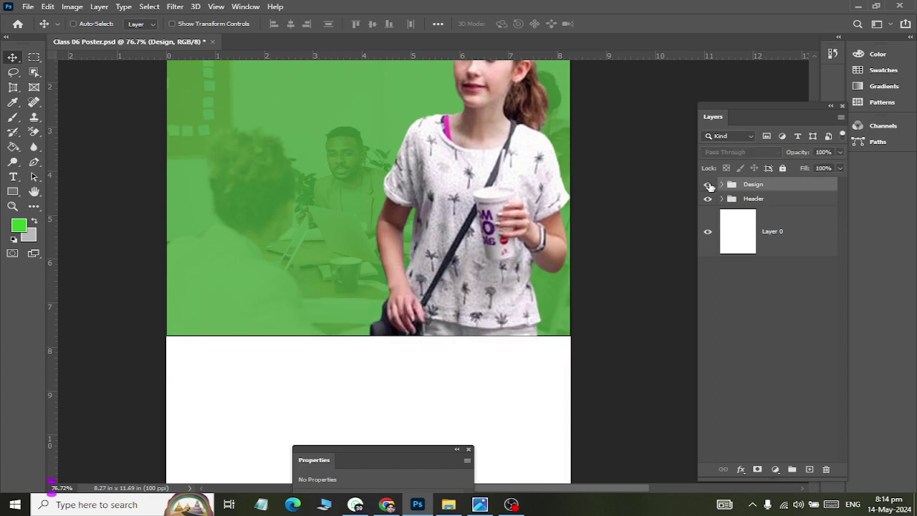
pyautogui.click(708, 184)
pyautogui.click(708, 200)
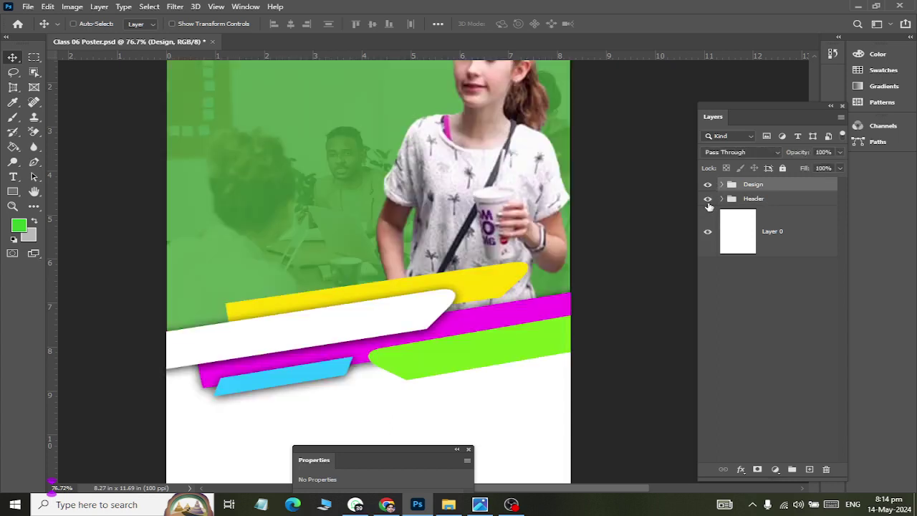
pyautogui.click(722, 199)
pyautogui.click(722, 199)
pyautogui.click(781, 357)
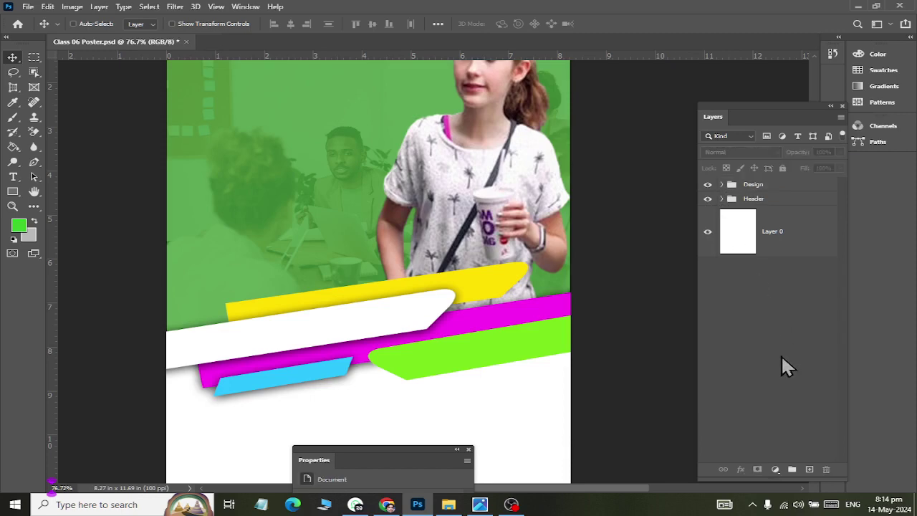